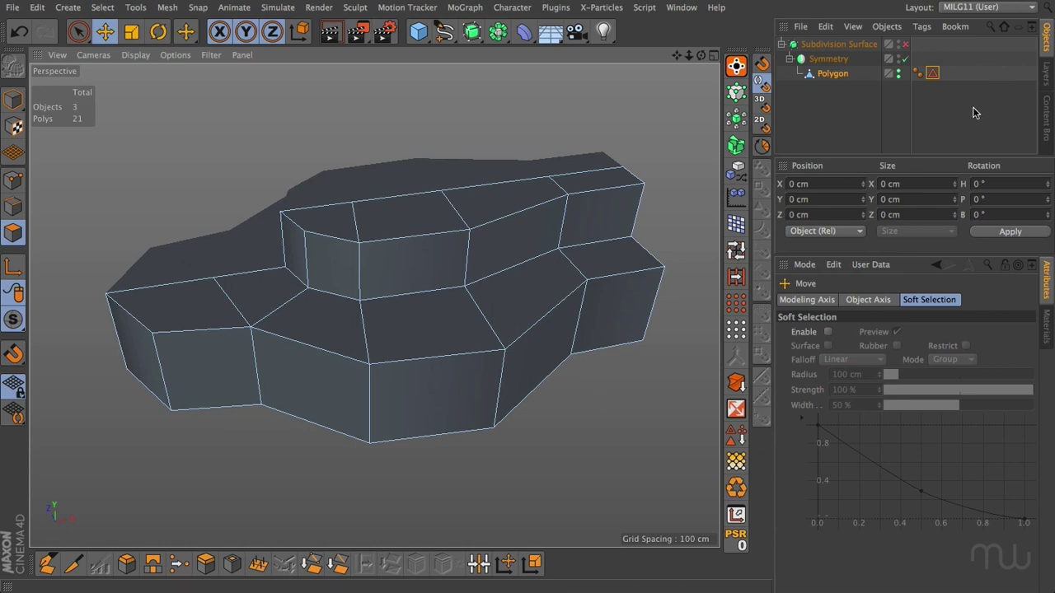
Step: Recall the polygon object's stored edge selection to review the rim and crease edges, and clear the selection
double_click(932, 73)
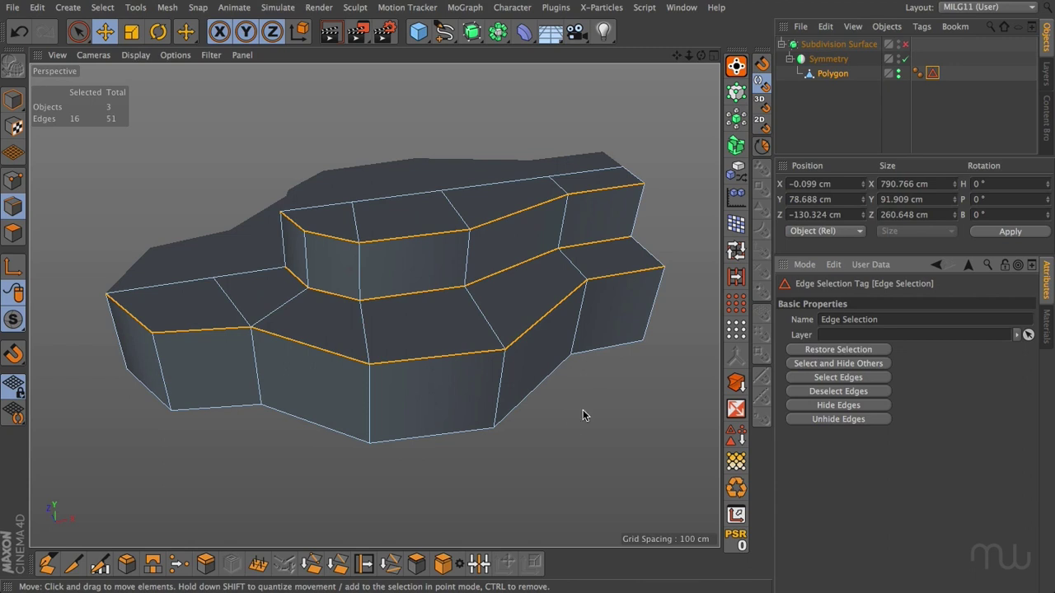
click(583, 415)
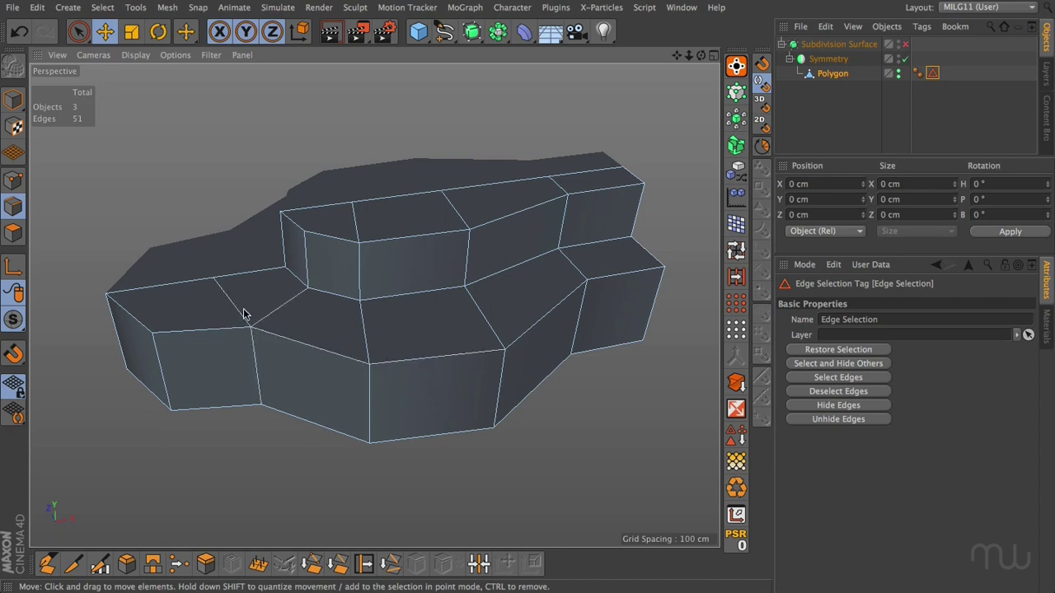
Step: Select the six edges along the lower tier's outer rim, ready the Knife tool and deselect everything
click(610, 282)
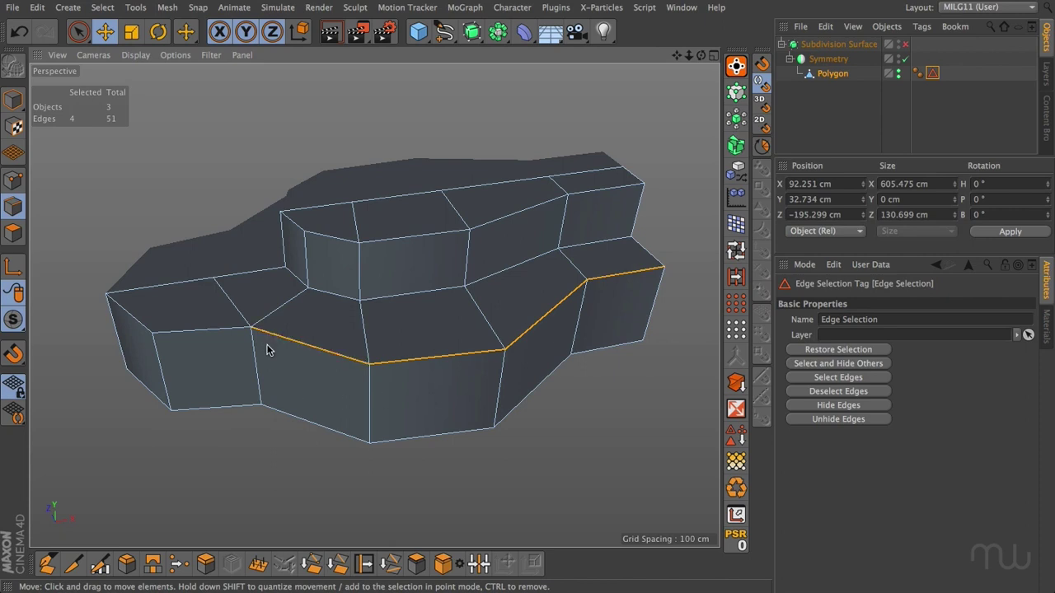
key(ctrl+z)
shift+click(200, 334)
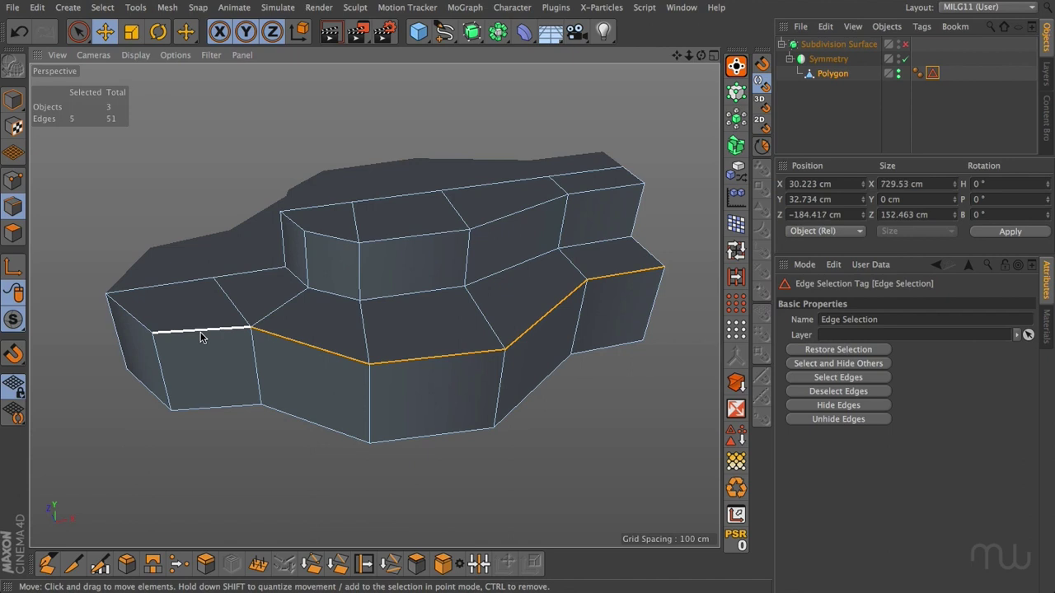
shift+click(127, 317)
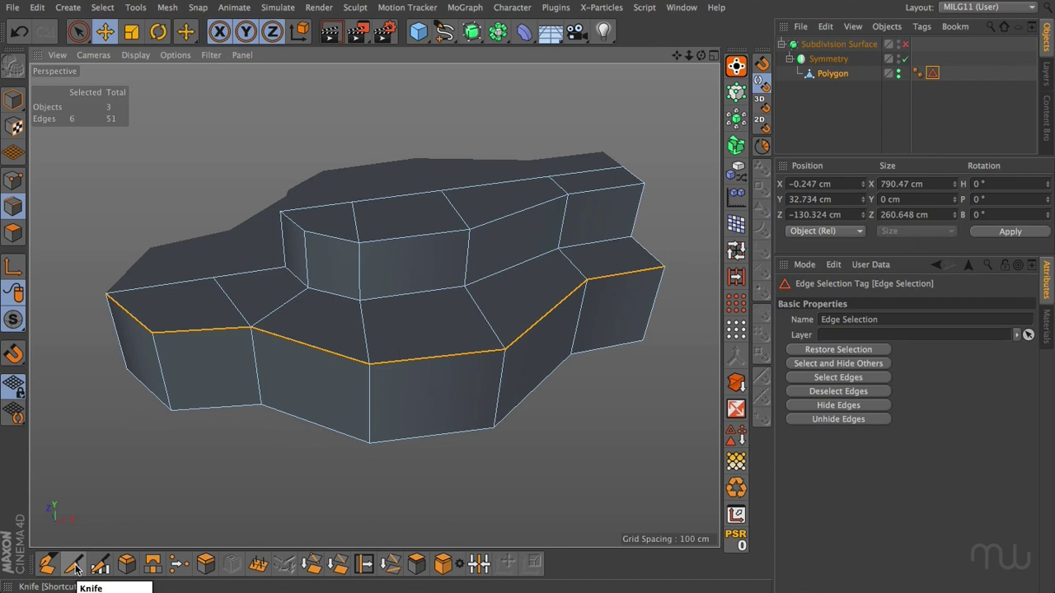
key(k)
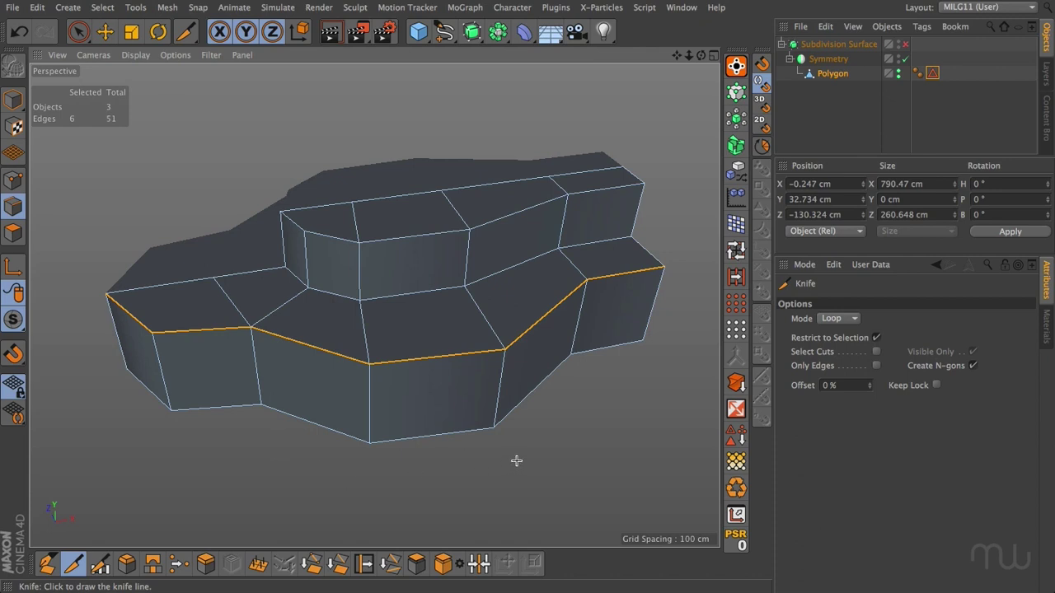
key(ctrl+shift+a)
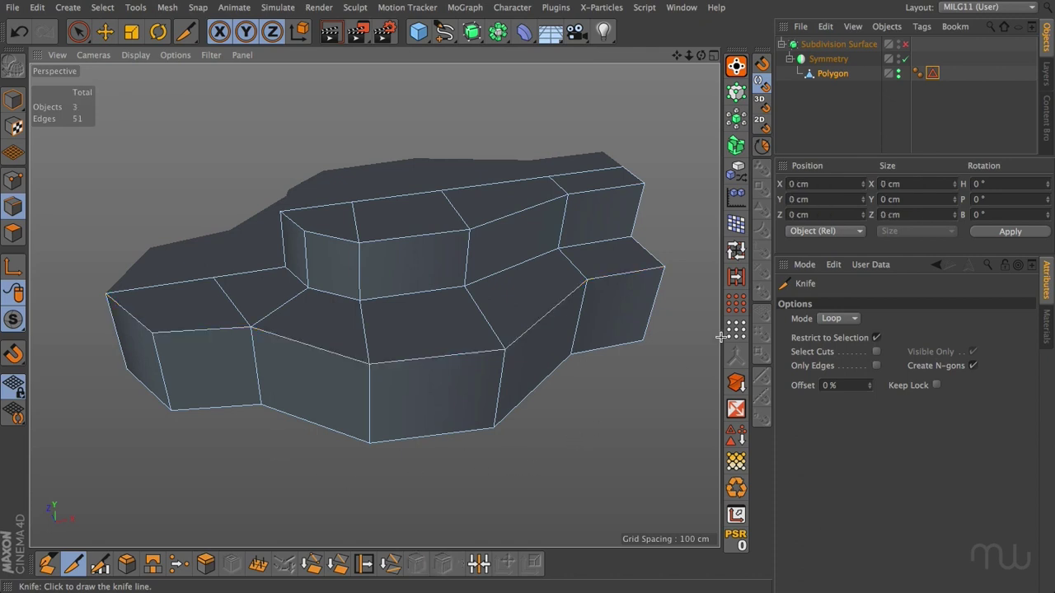
Step: Check the ring of vertical edges on the lower tier's wall and cut a loop just below its rim at about 8% offset
click(736, 276)
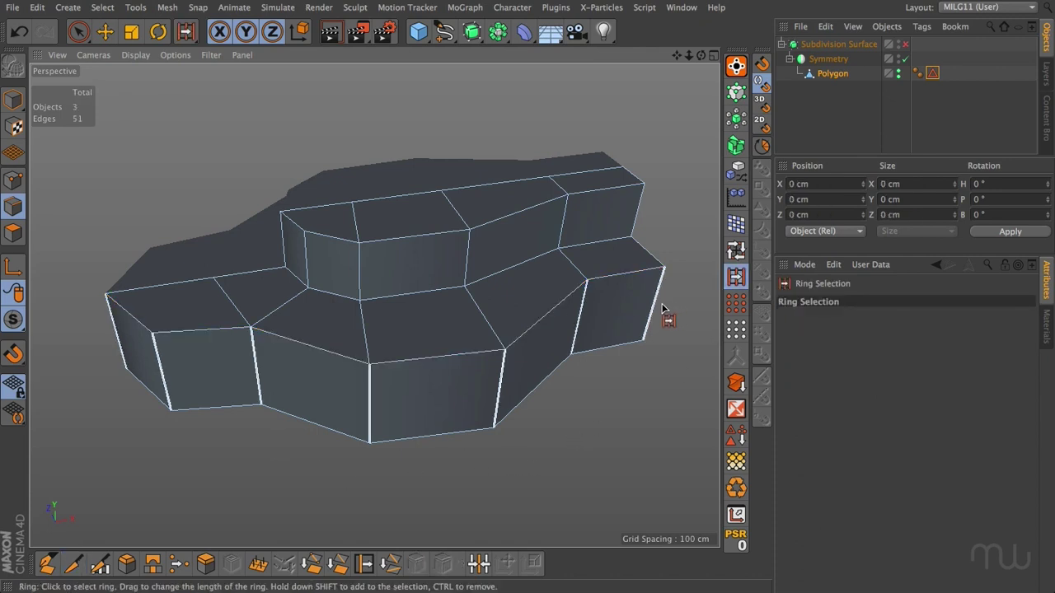
click(656, 308)
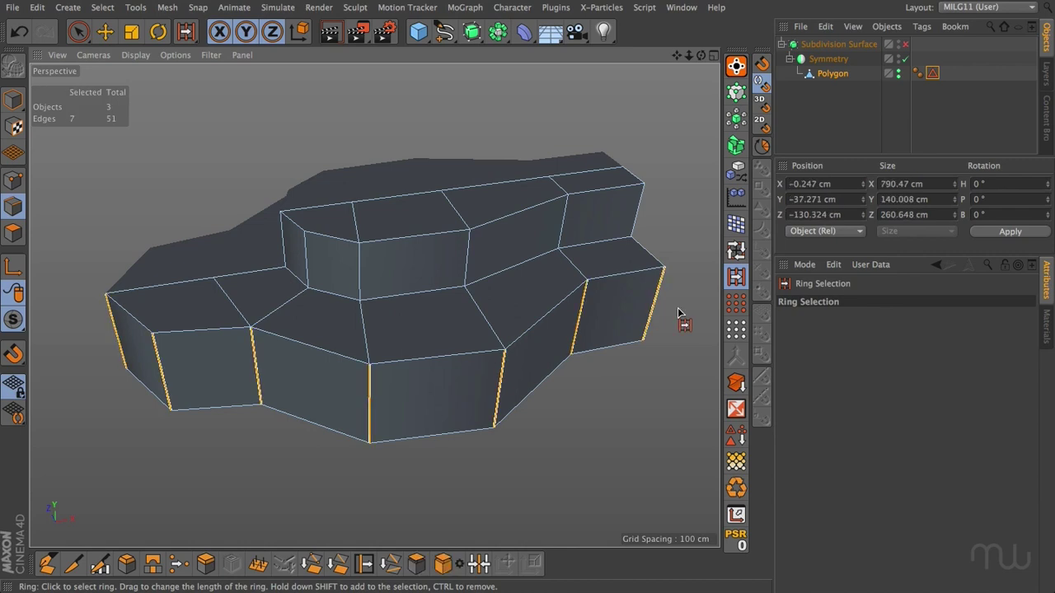
key(ctrl+shift+a)
key(k)
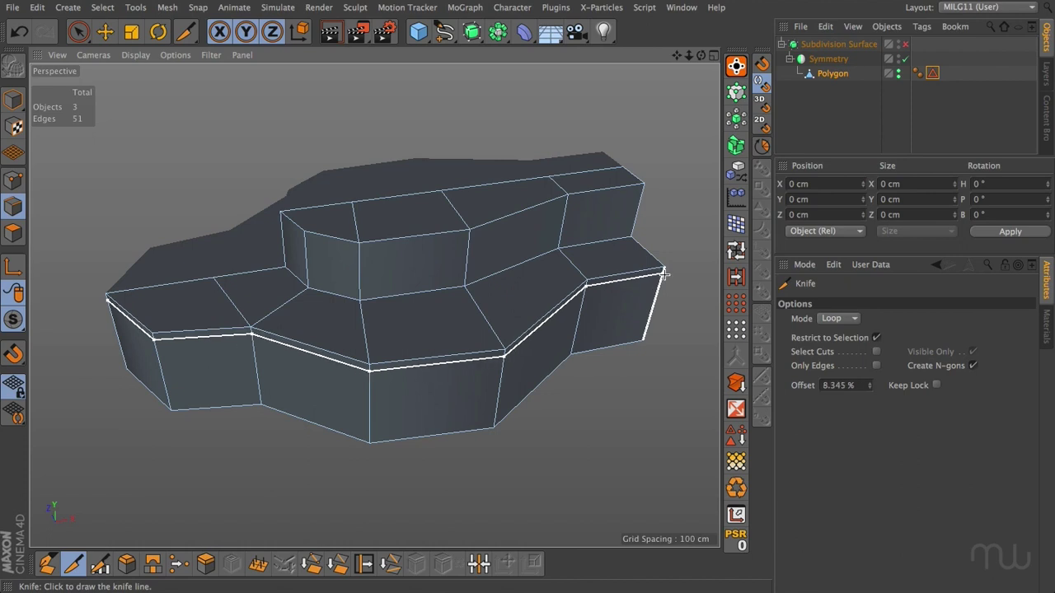
click(664, 275)
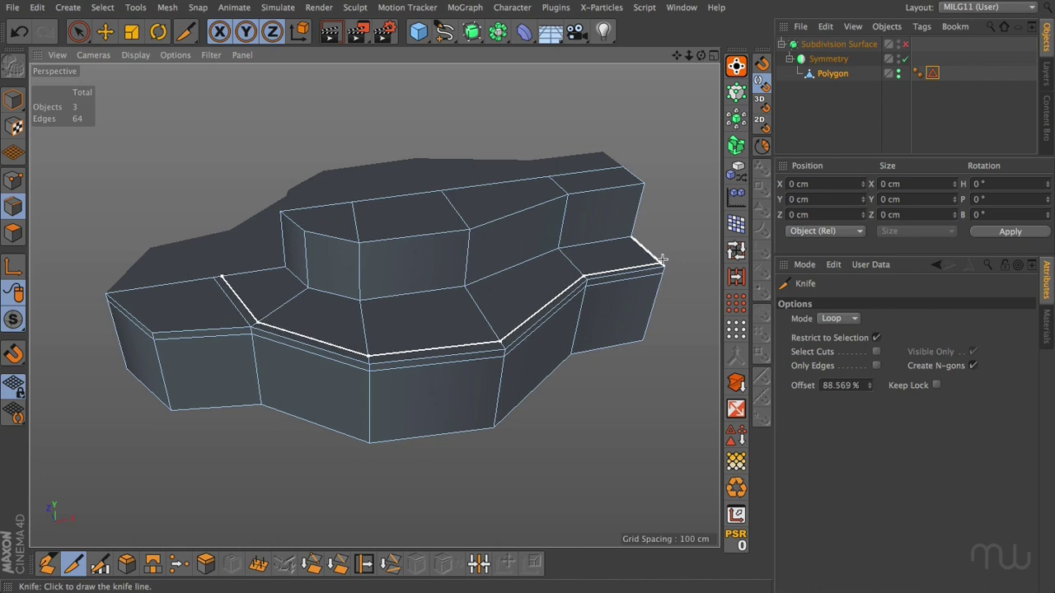
Step: Examine the edge rings across the lower ledge and upper wall, and the edge loop where the two meet
click(736, 277)
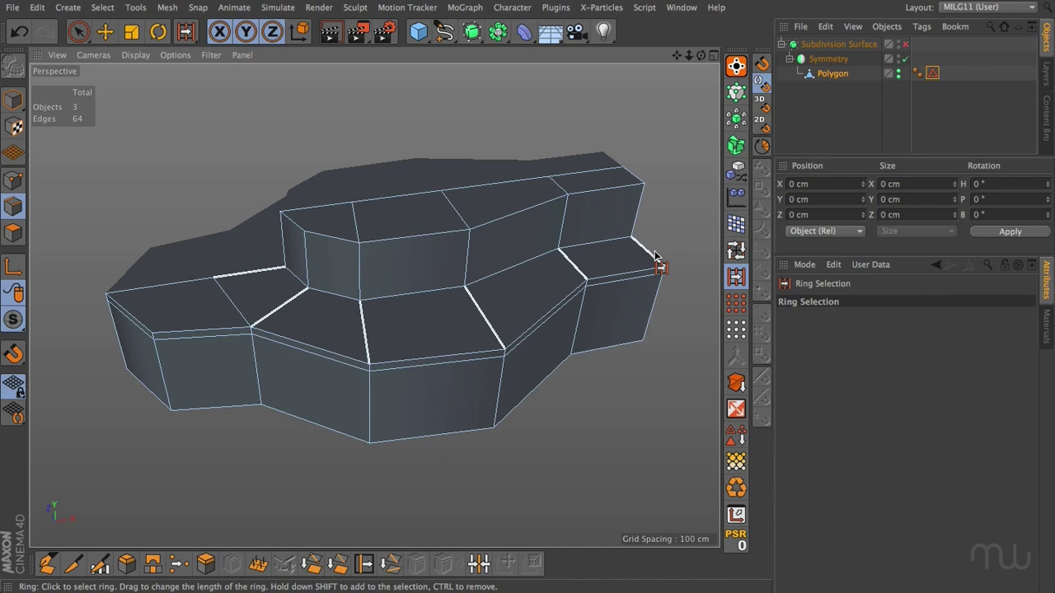
click(655, 255)
key(e)
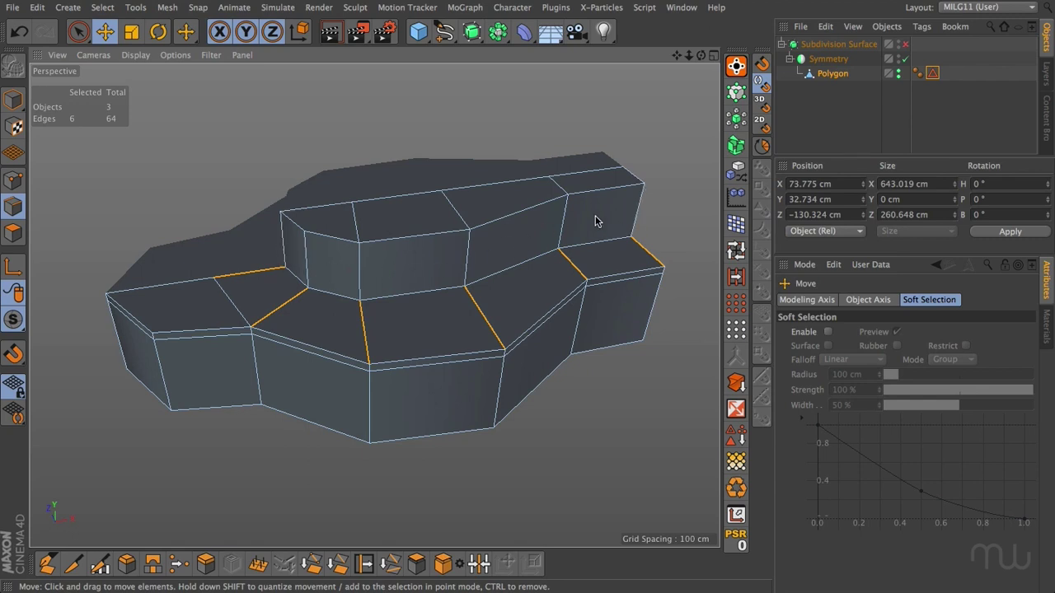
click(736, 277)
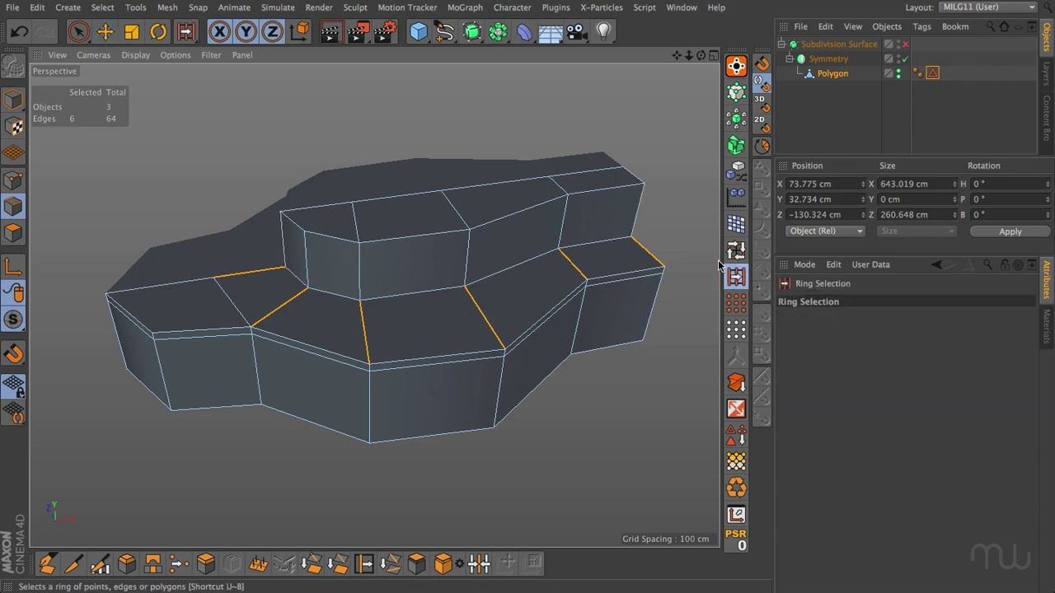
shift+click(639, 216)
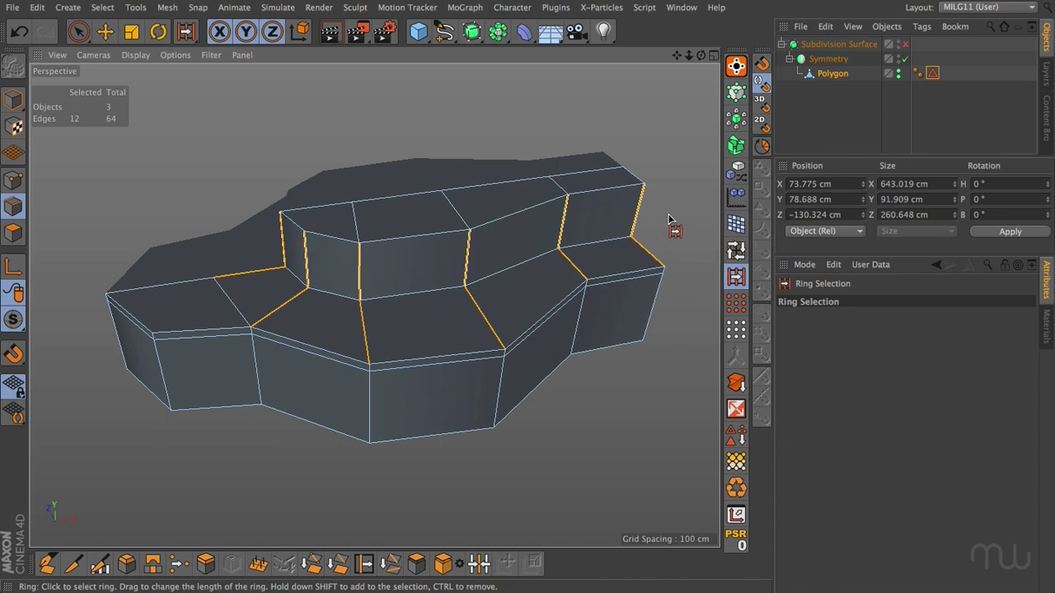
key(e)
double_click(621, 238)
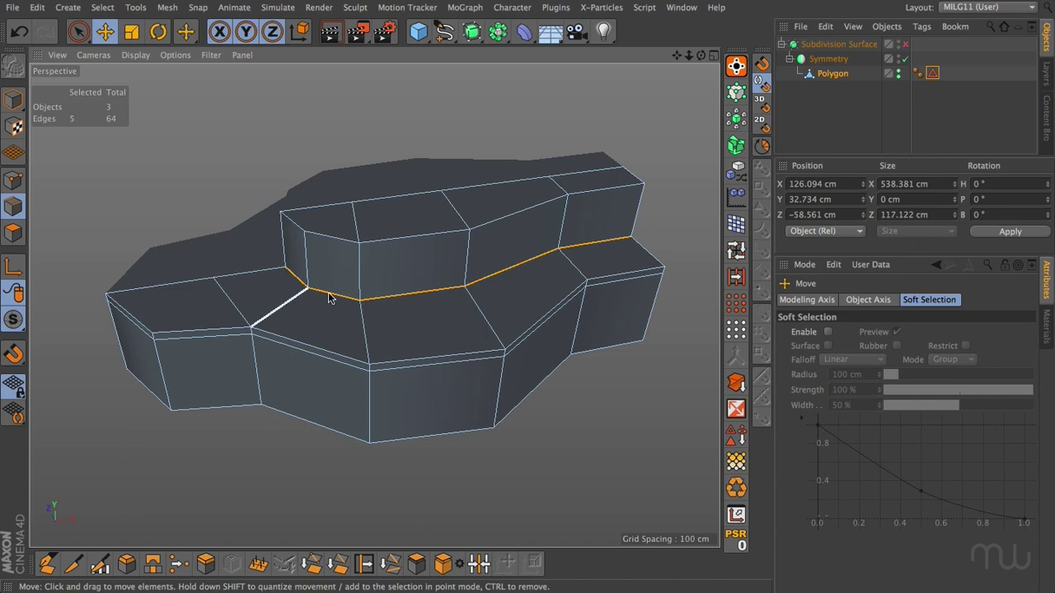
Step: Review the ledge's edge ring, clear it, and make a Knife loop cut across the lower ledge just inside its outer rim
key(u)
key(b)
click(664, 270)
key(e)
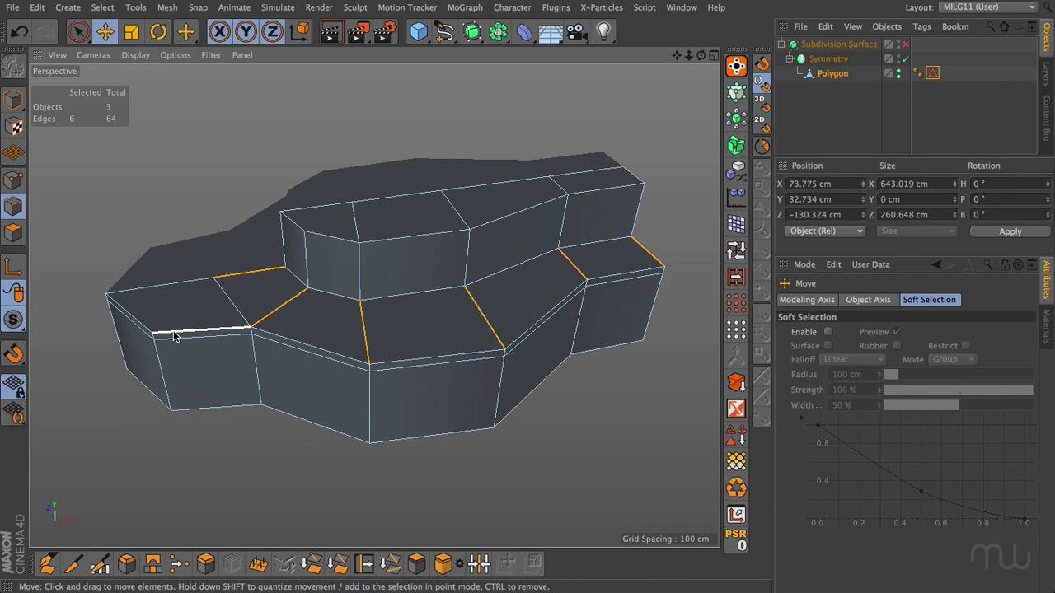
click(588, 395)
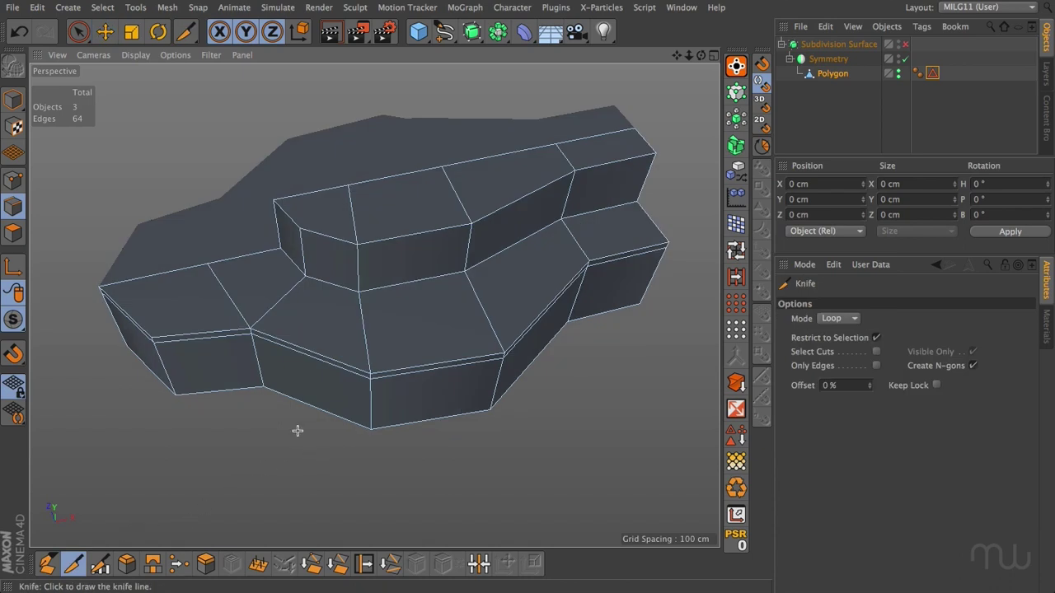
click(256, 323)
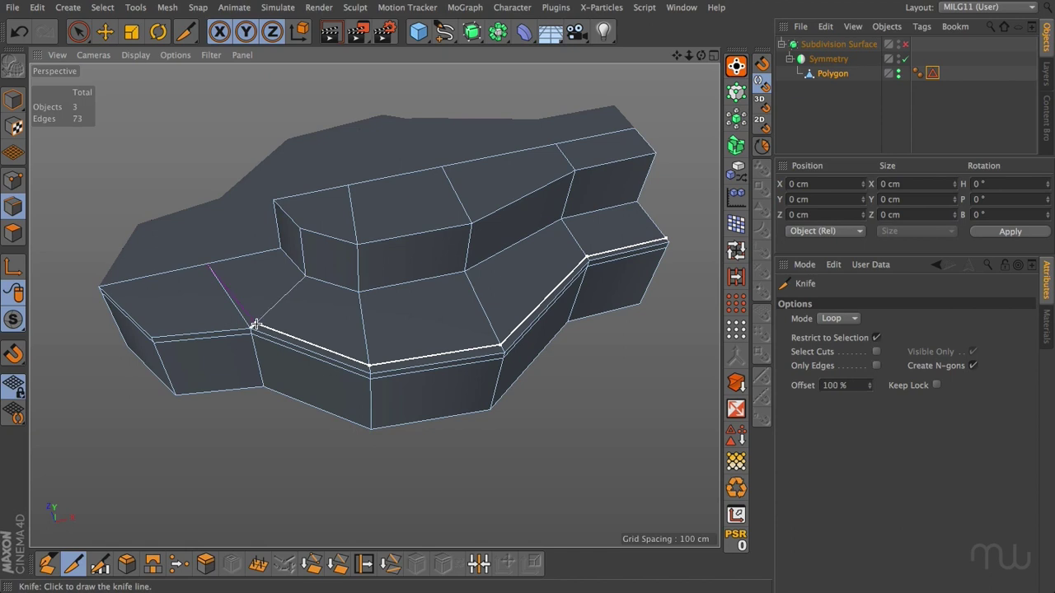
Step: Move the end segment of the new ledge loop slightly inward to about -134.7 cm in Z and deselect it
key(e)
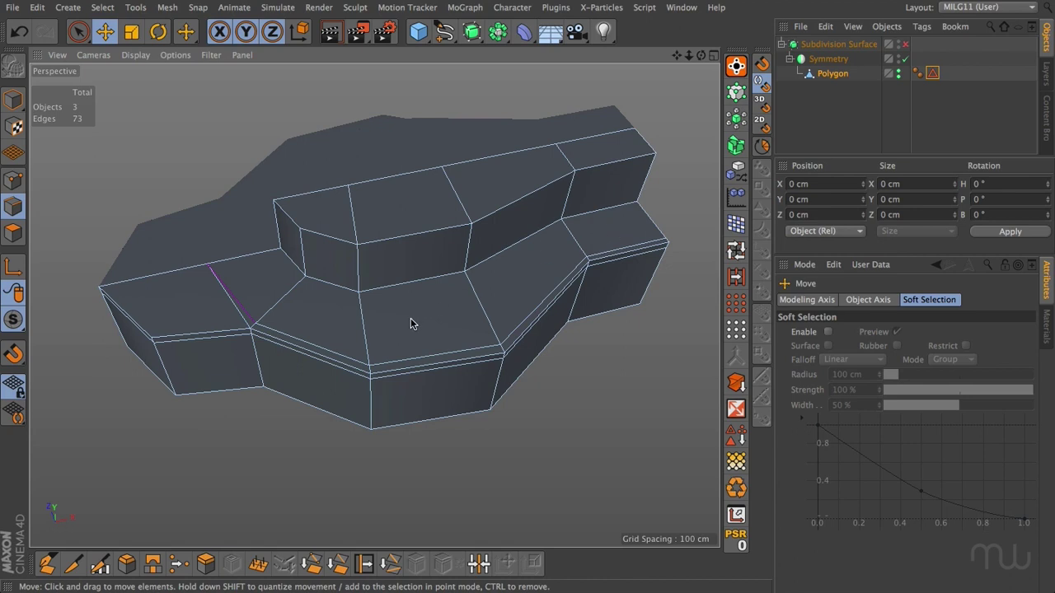
click(606, 250)
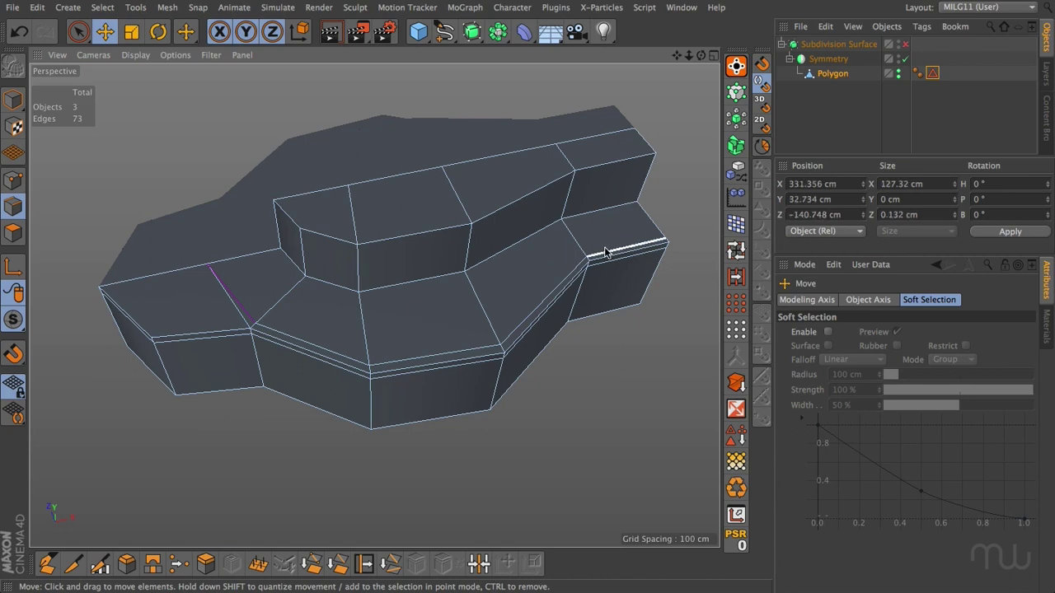
drag(612, 251, 679, 328)
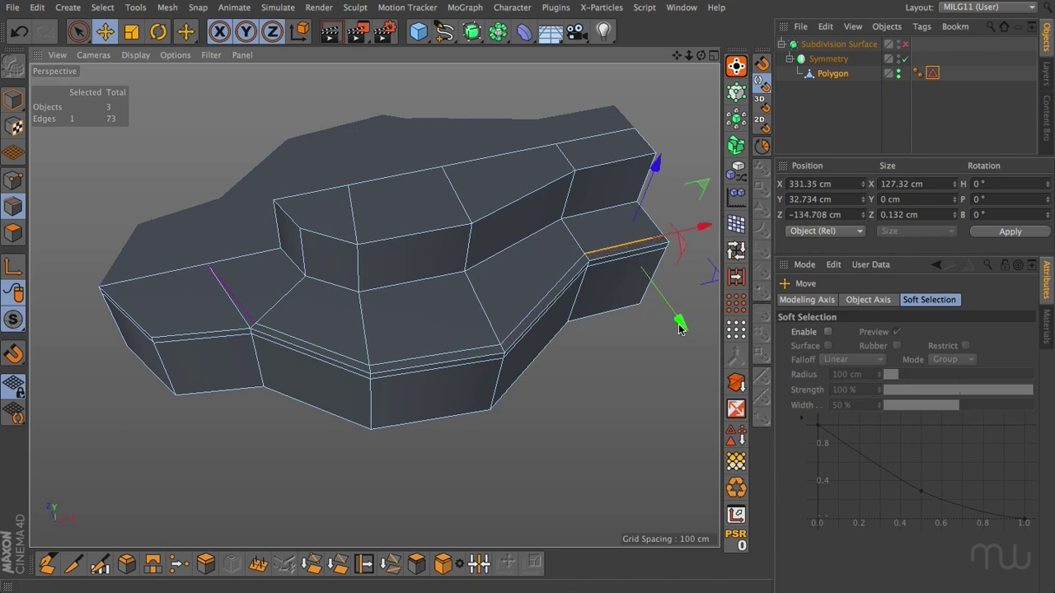
click(618, 339)
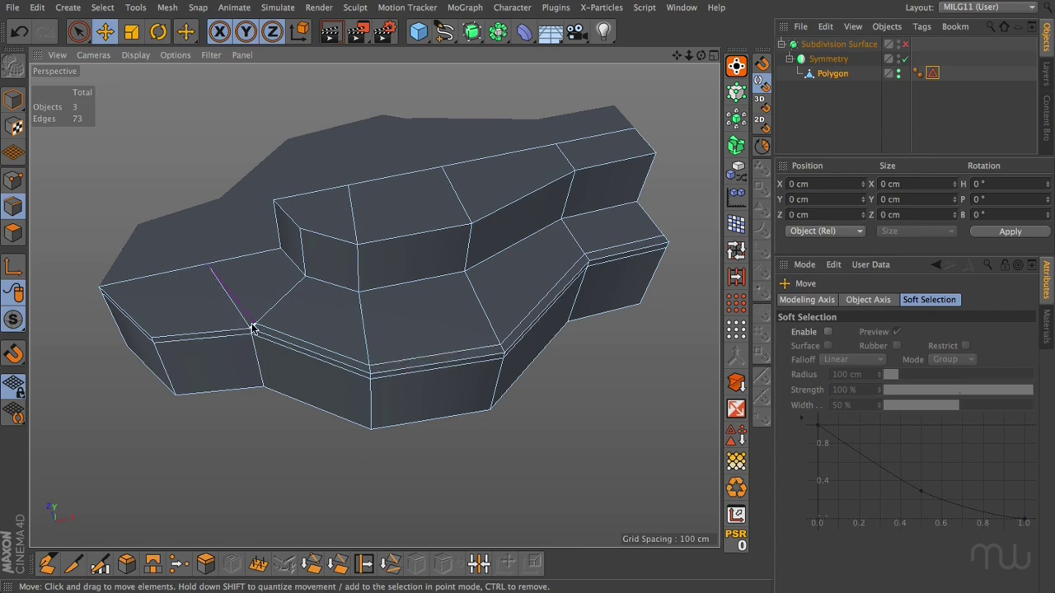
Step: Select the two rim edges beside the ledge polygon that the new loop cut missed
scroll(252, 325, up, 4)
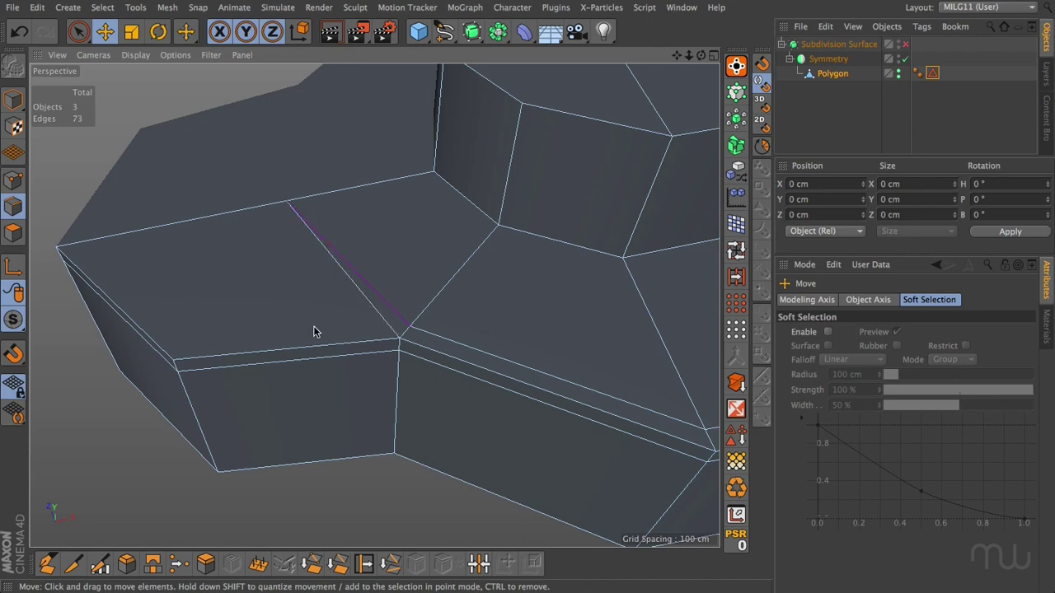
click(263, 355)
shift+click(171, 356)
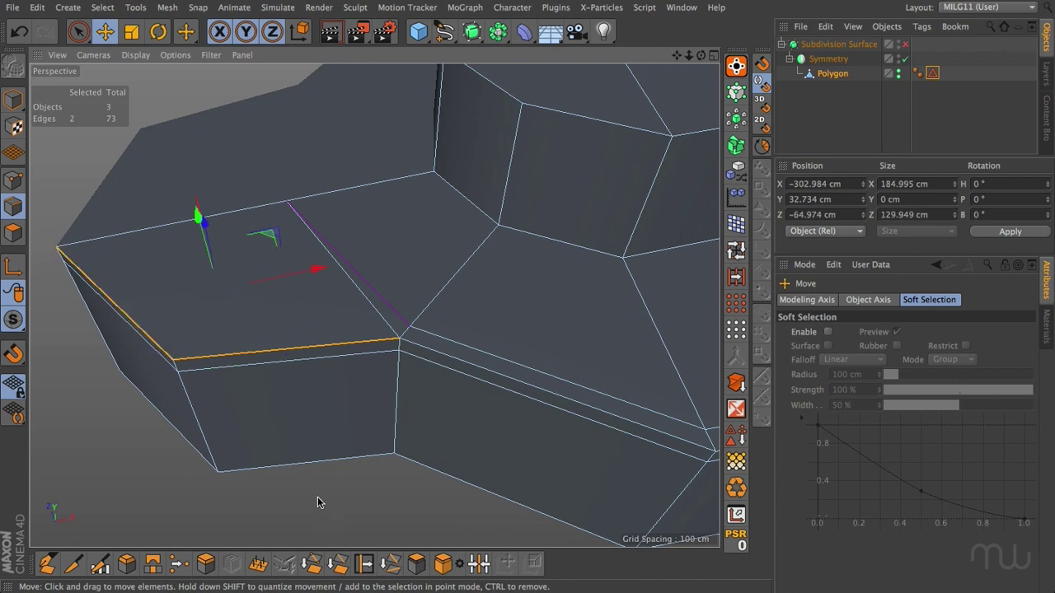
Step: Try a Knife cut in Line mode from the ledge's dividing edge near the rim corner, and undo it
click(73, 563)
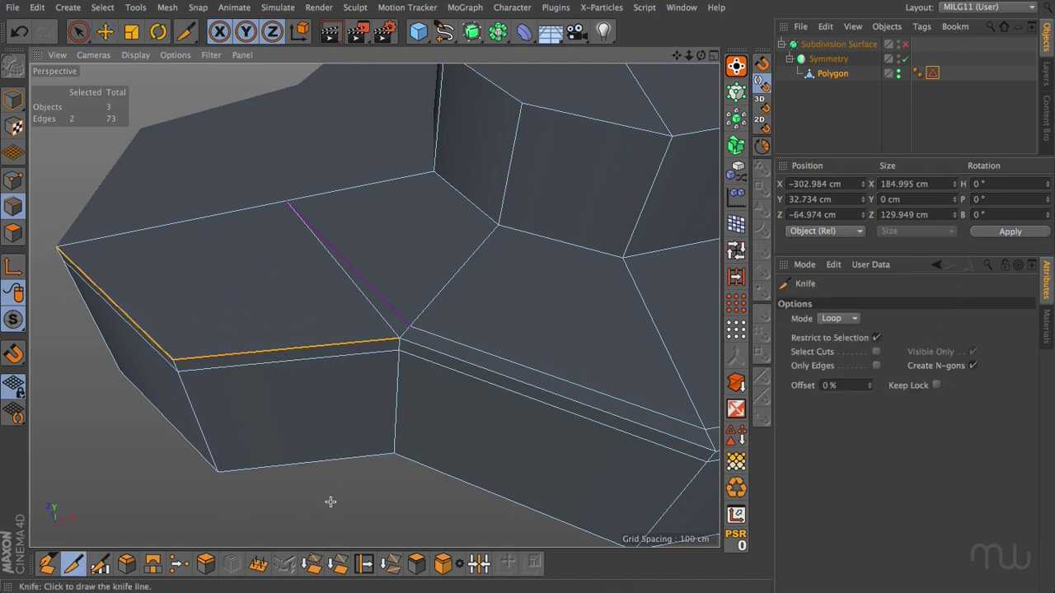
click(838, 318)
click(832, 328)
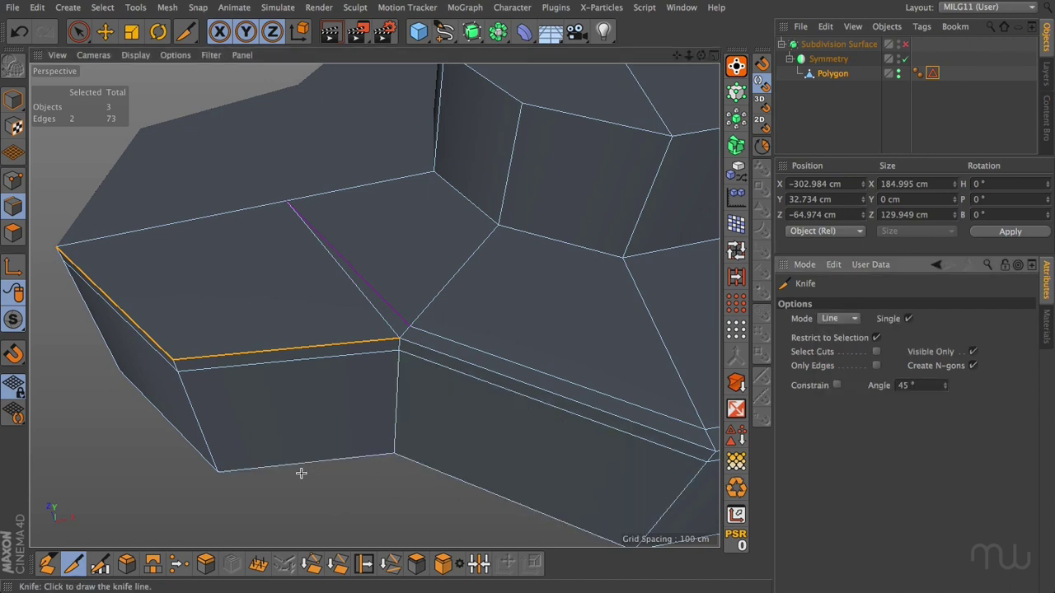
click(328, 487)
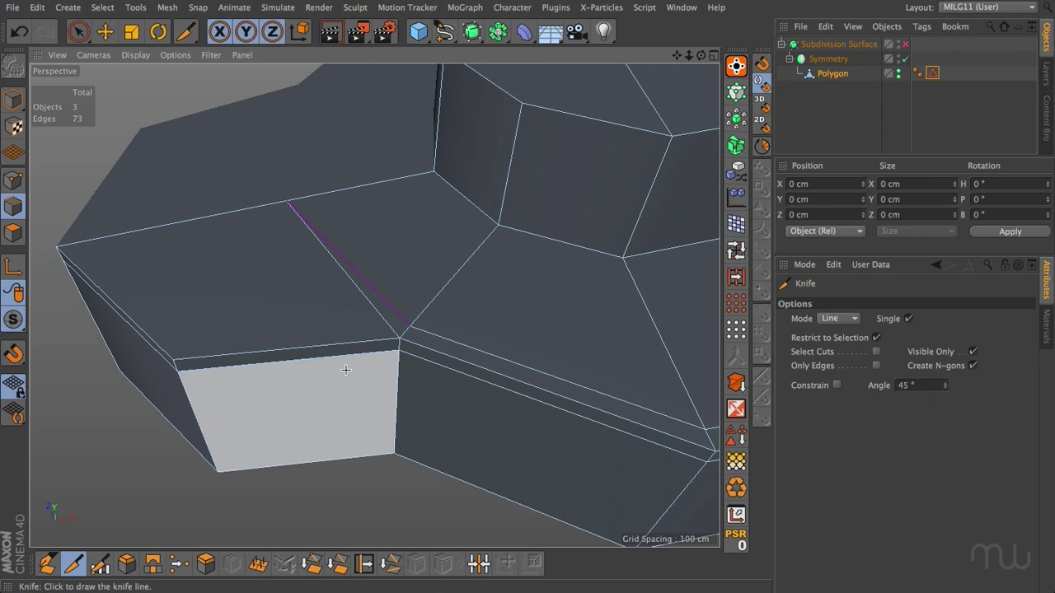
key(ctrl+z)
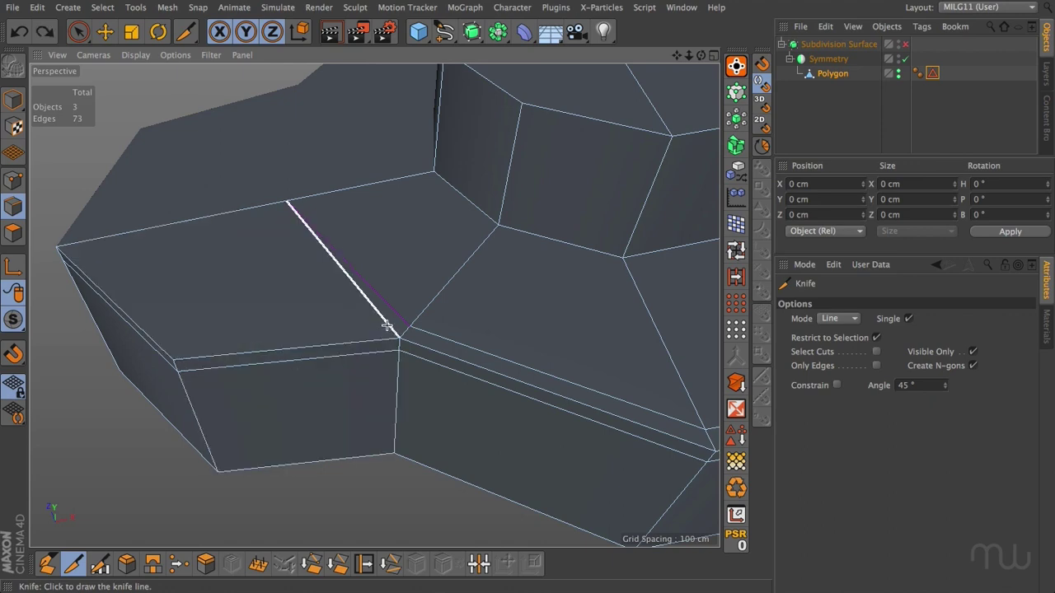
drag(386, 324, 201, 304)
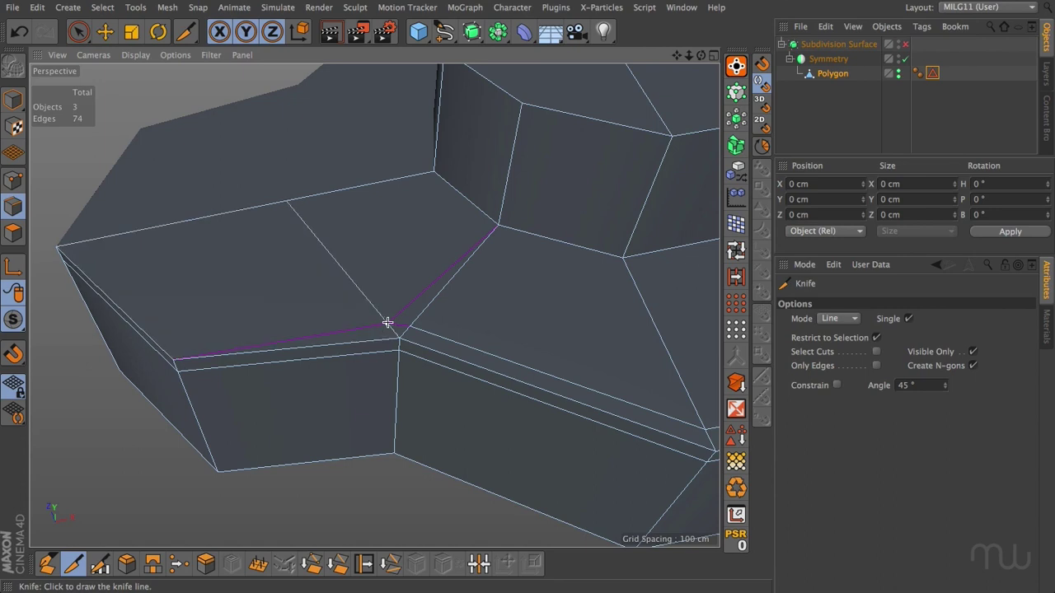
key(ctrl+z)
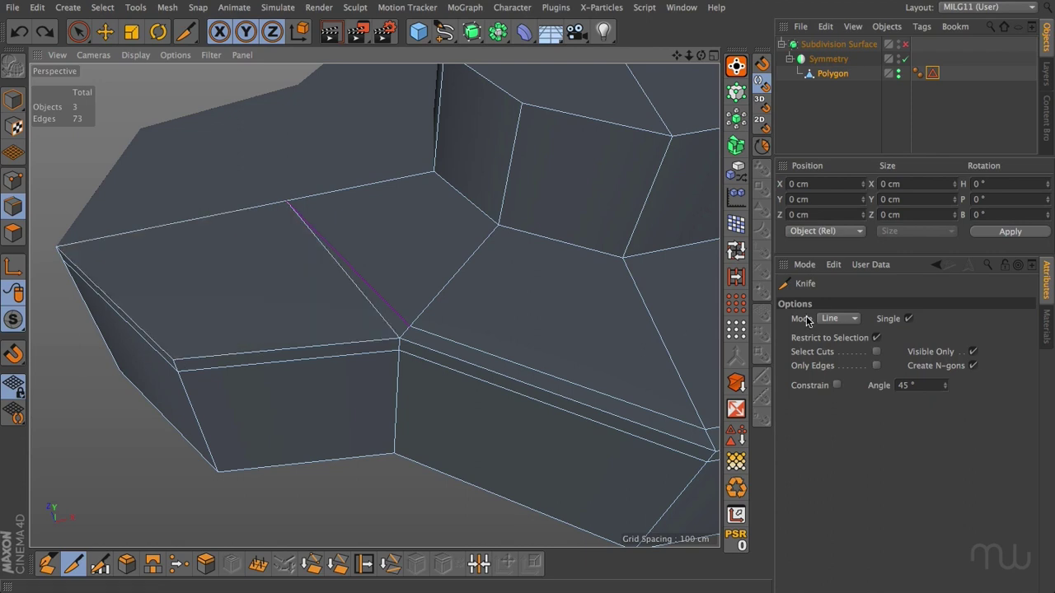
Step: Try cutting a five-sided hole in the end ledge polygon with the Knife in Hole mode, and undo it
click(837, 318)
click(836, 353)
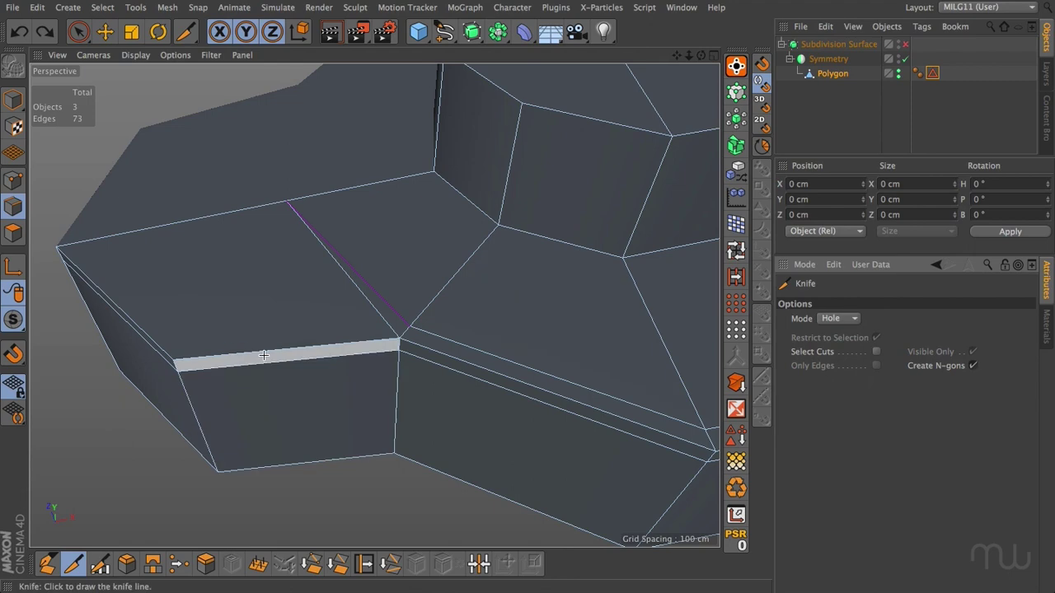
click(215, 252)
click(159, 273)
click(184, 310)
click(230, 315)
click(248, 285)
click(215, 251)
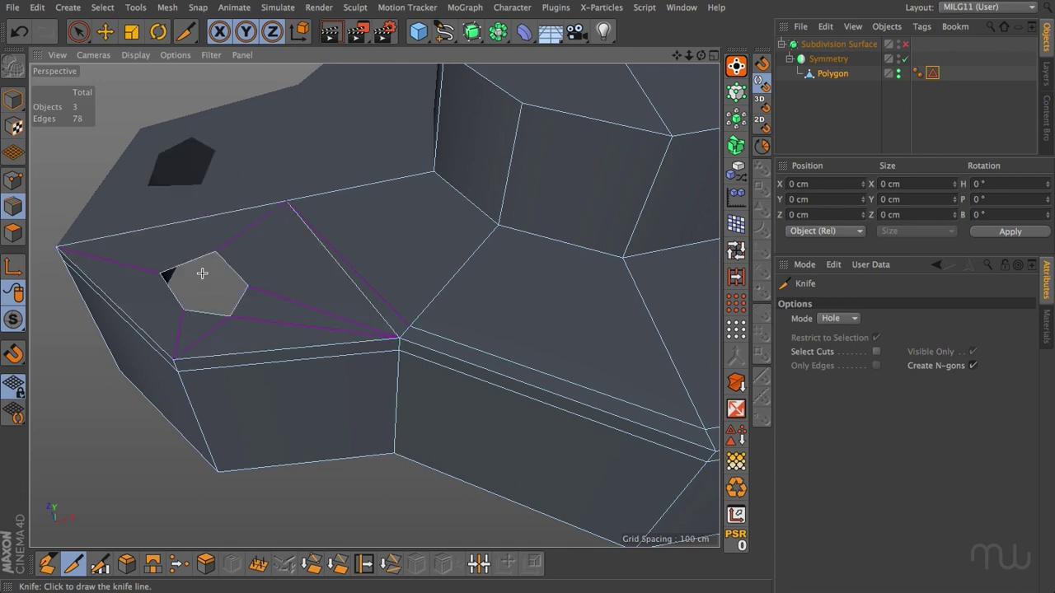
key(ctrl+z)
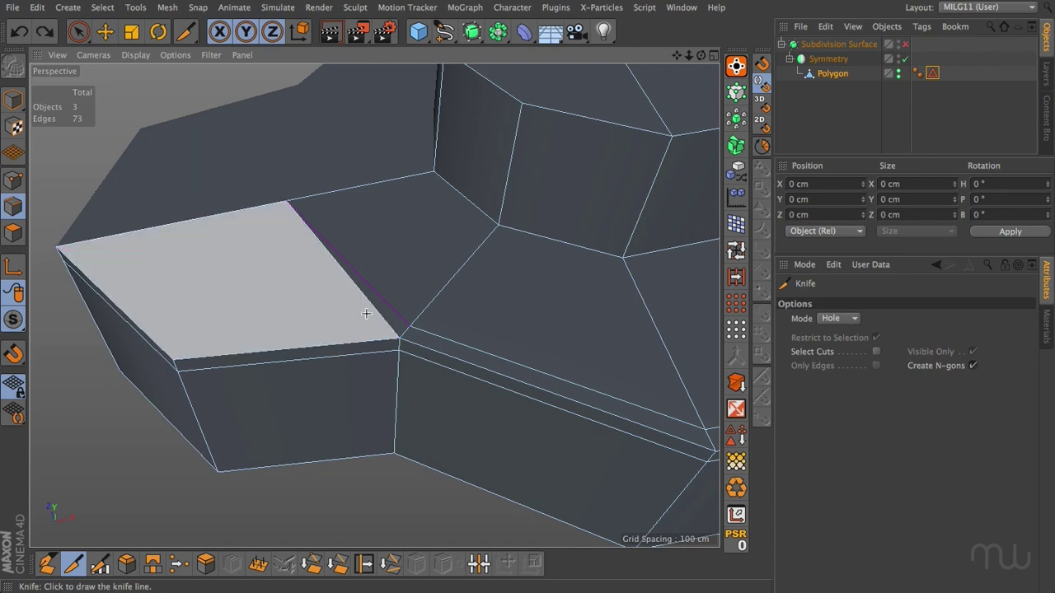
mouse_move(384, 323)
mouse_down()
mouse_move(180, 342)
mouse_move(101, 281)
mouse_move(76, 242)
mouse_up()
drag(76, 242, 89, 245)
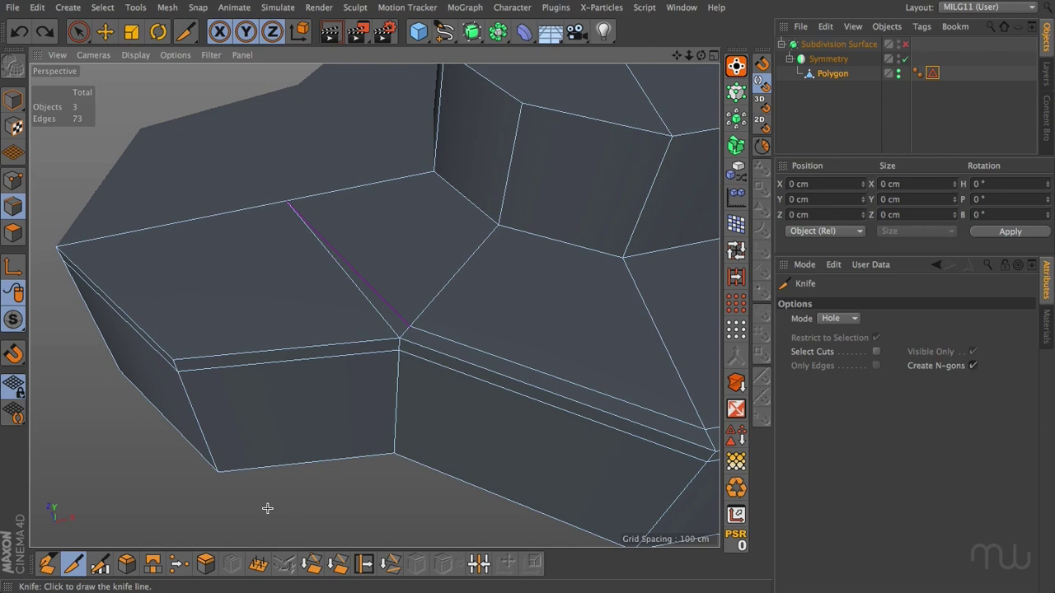
Step: Try cutting lines parallel to the two outer rim edges of the end ledge polygon with the Knife in Line mode, and dissolve the diagonal edge
click(838, 319)
click(835, 333)
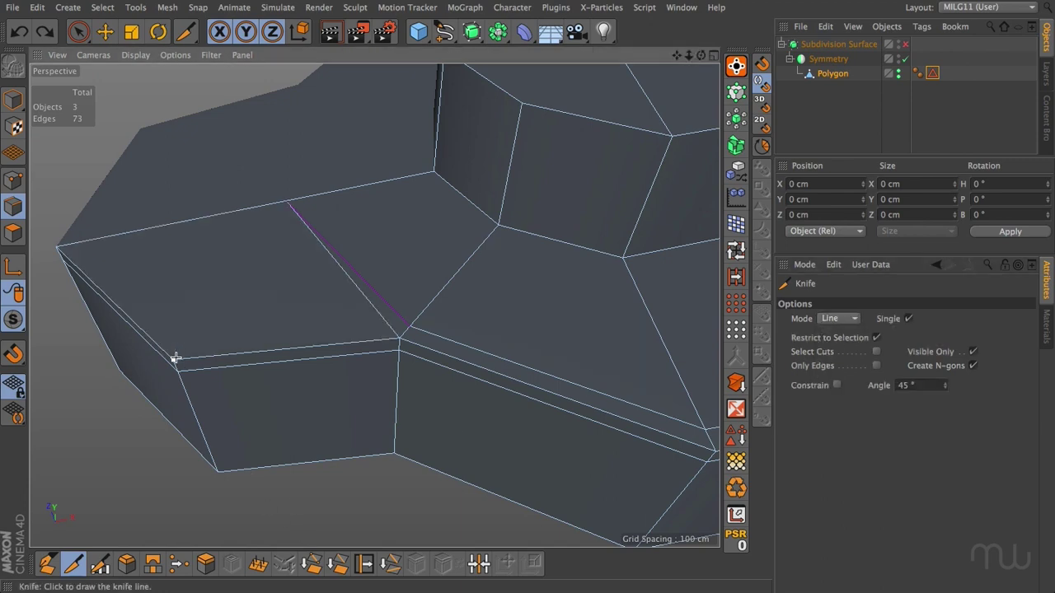
mouse_move(176, 358)
mouse_down()
mouse_move(234, 286)
mouse_move(284, 204)
mouse_up()
drag(385, 321, 188, 340)
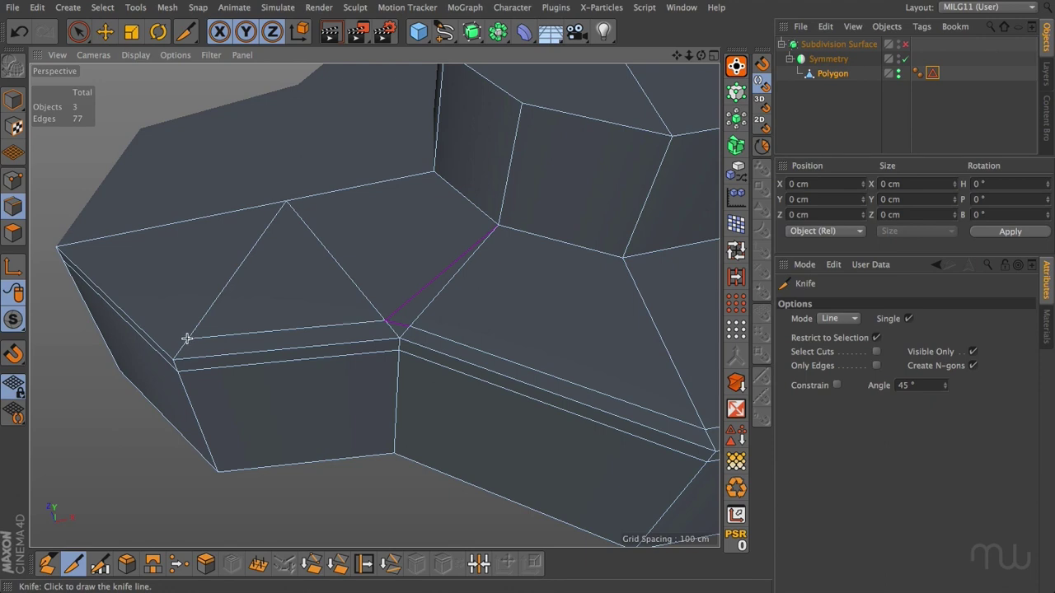
drag(76, 242, 188, 338)
key(e)
click(235, 280)
key(ctrl+BackSpace)
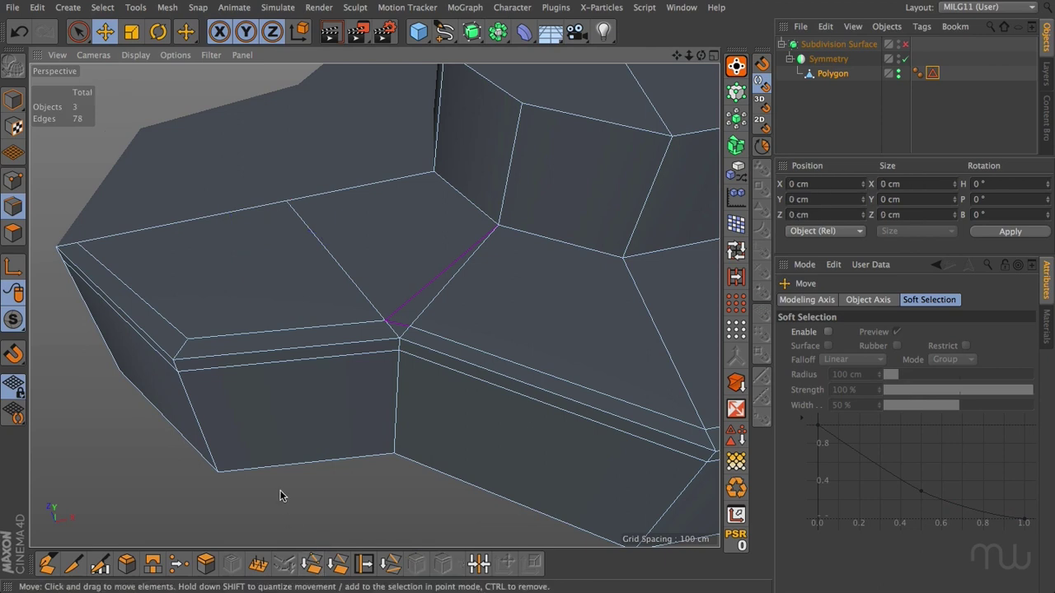
Step: Undo the line cuts and the dissolved diagonal on the end ledge polygon
key(ctrl+z)
key(ctrl+z)
key(ctrl+z)
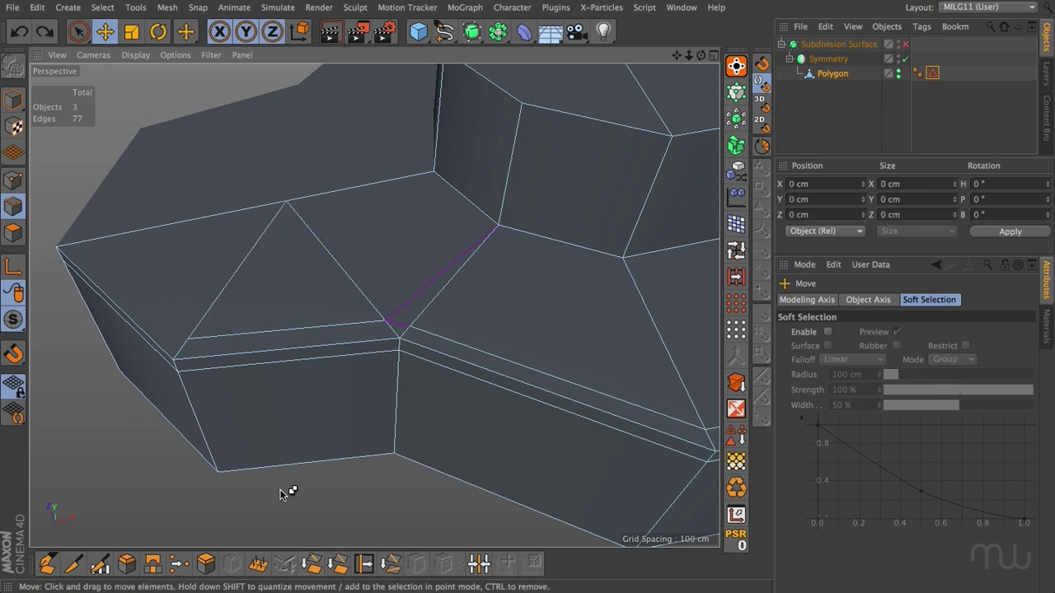
key(ctrl+z)
Step: Try a connected Knife line cut across the end ledge polygon with a cut to its corner and a point slide, and undo it
click(72, 563)
drag(287, 201, 385, 321)
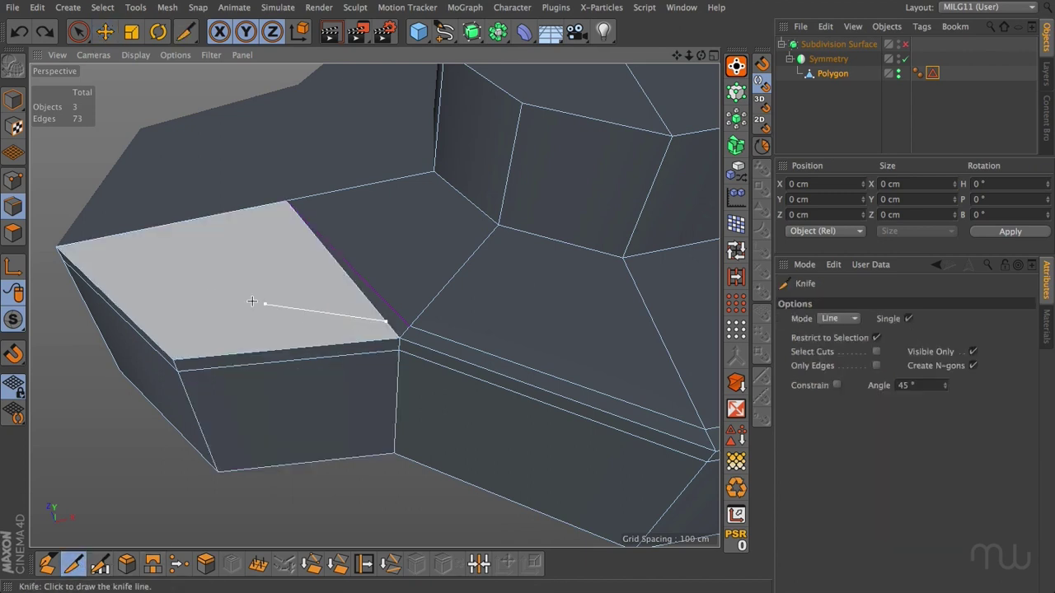
click(79, 242)
mouse_move(175, 360)
mouse_down()
mouse_move(187, 308)
mouse_move(220, 282)
mouse_move(198, 354)
mouse_up()
key(m)
key(o)
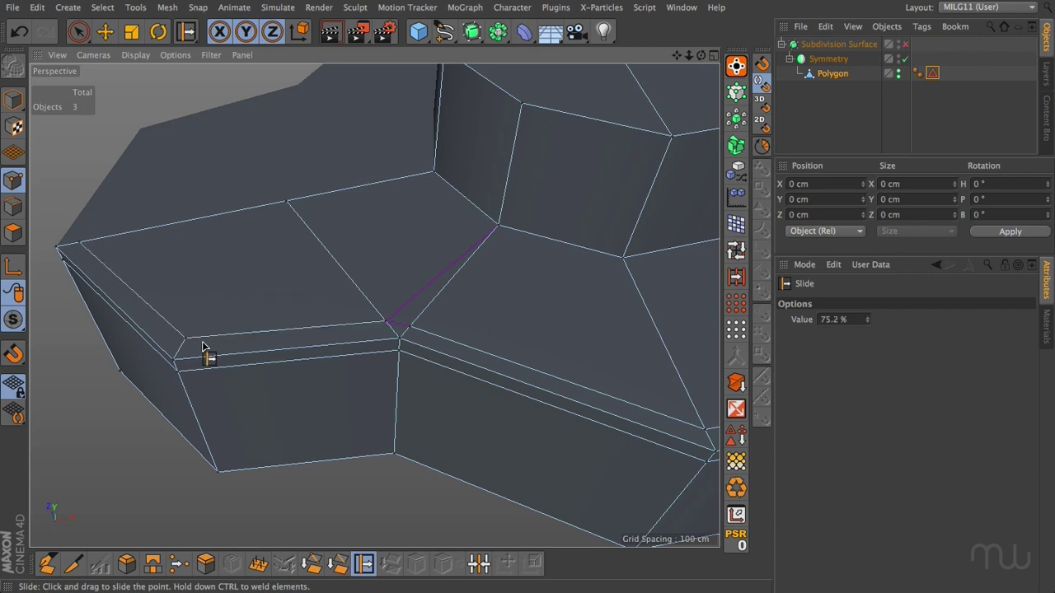
key(ctrl+z)
key(ctrl+z)
key(ctrl+z)
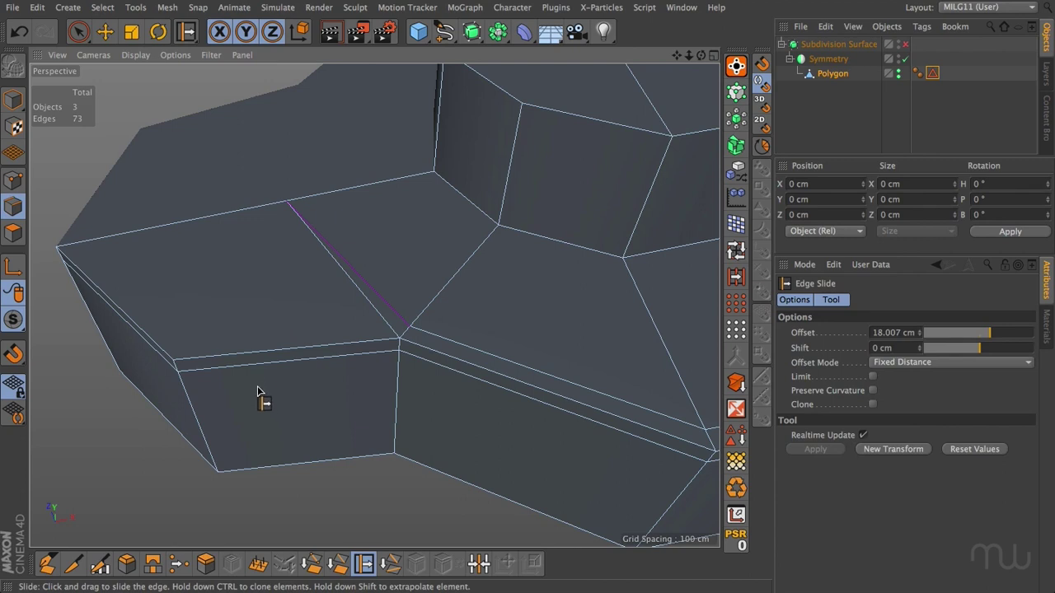
Step: Clone the end ledge polygon's two outer rim edges inward with Edge Slide at an offset of about -11.8 cm, and deselect them
click(235, 355)
shift+click(157, 347)
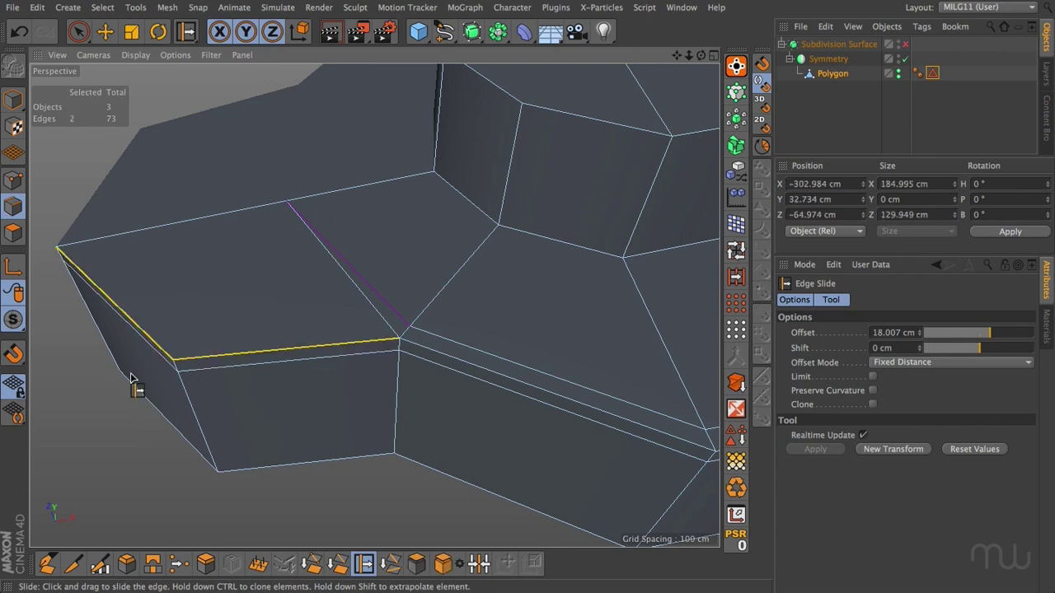
mouse_move(108, 419)
ctrl+mouse_down()
mouse_move(95, 409)
mouse_move(110, 426)
ctrl+mouse_up()
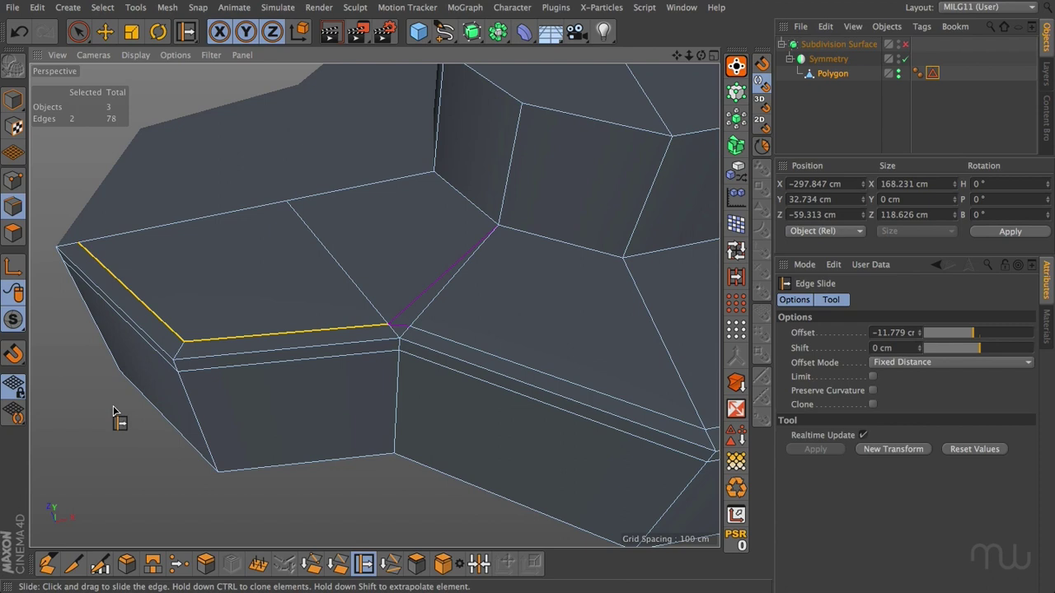
key(e)
click(96, 407)
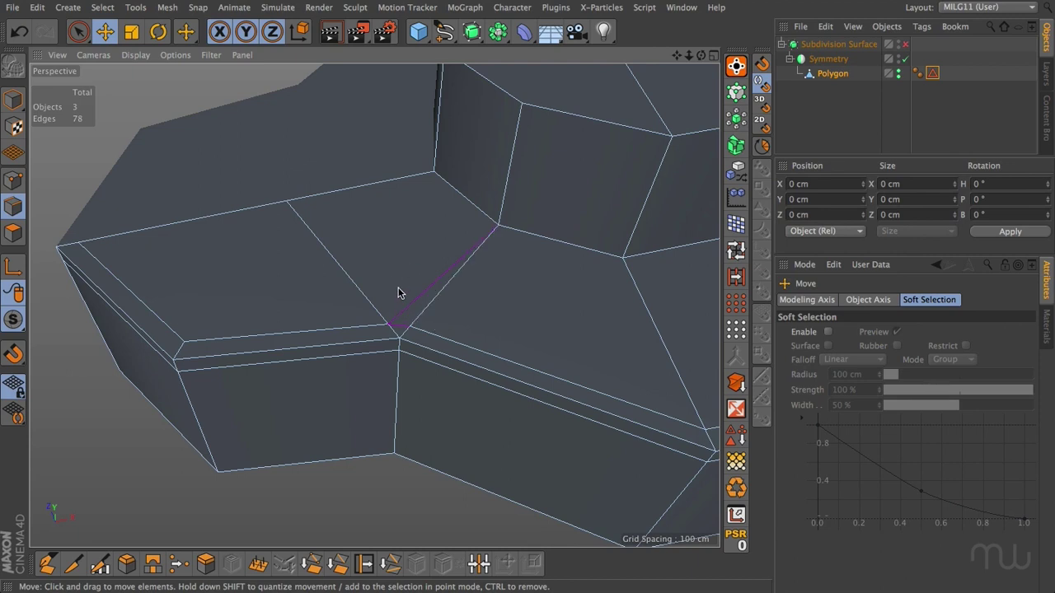
Step: Weld the new loop's end point to the neighbouring ledge loop's end point, midway between them
key(Return)
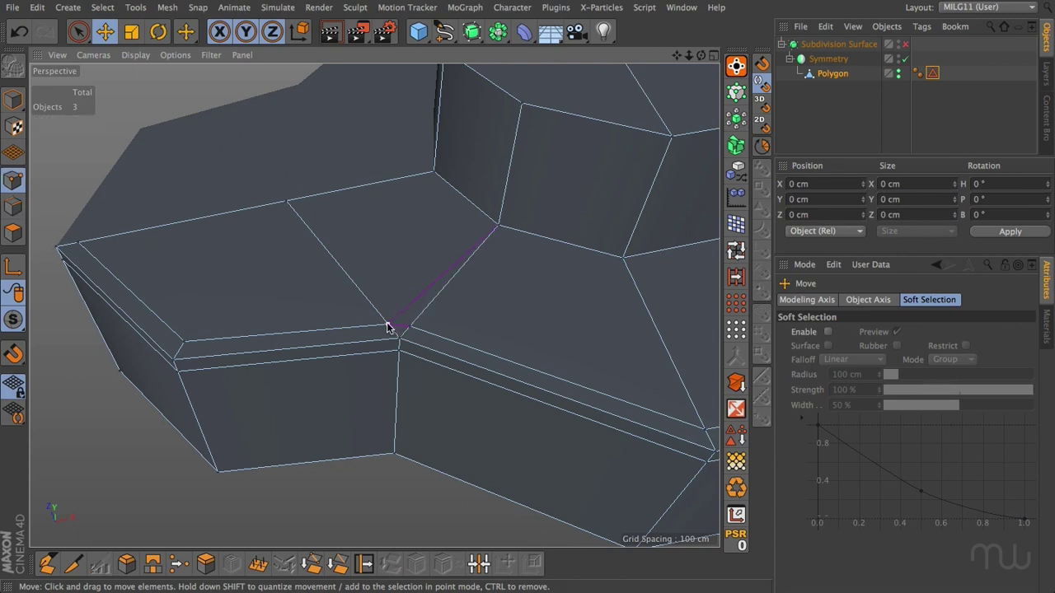
click(387, 325)
shift+click(409, 328)
key(m)
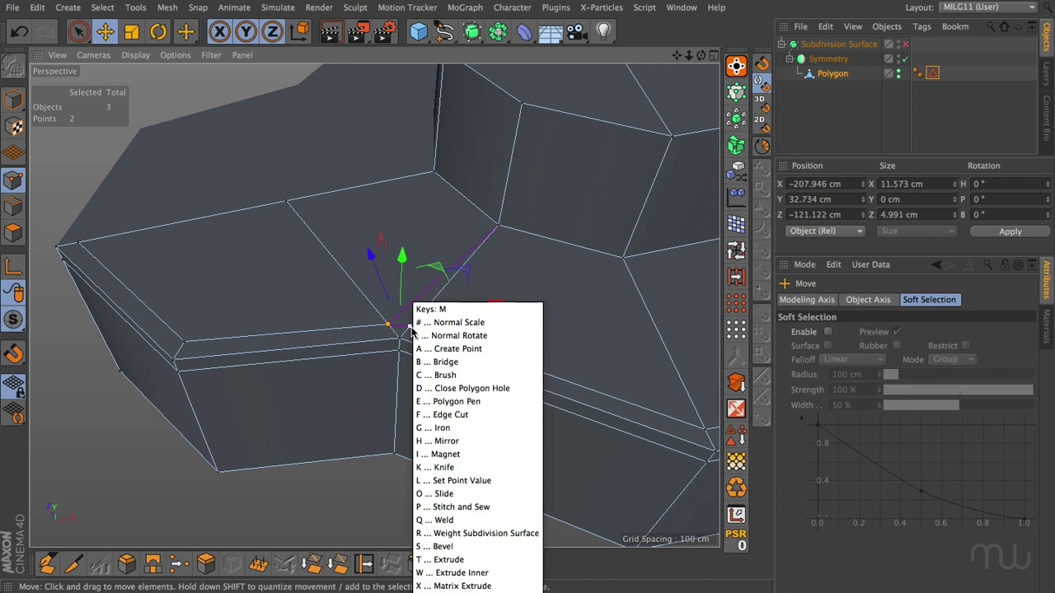
key(q)
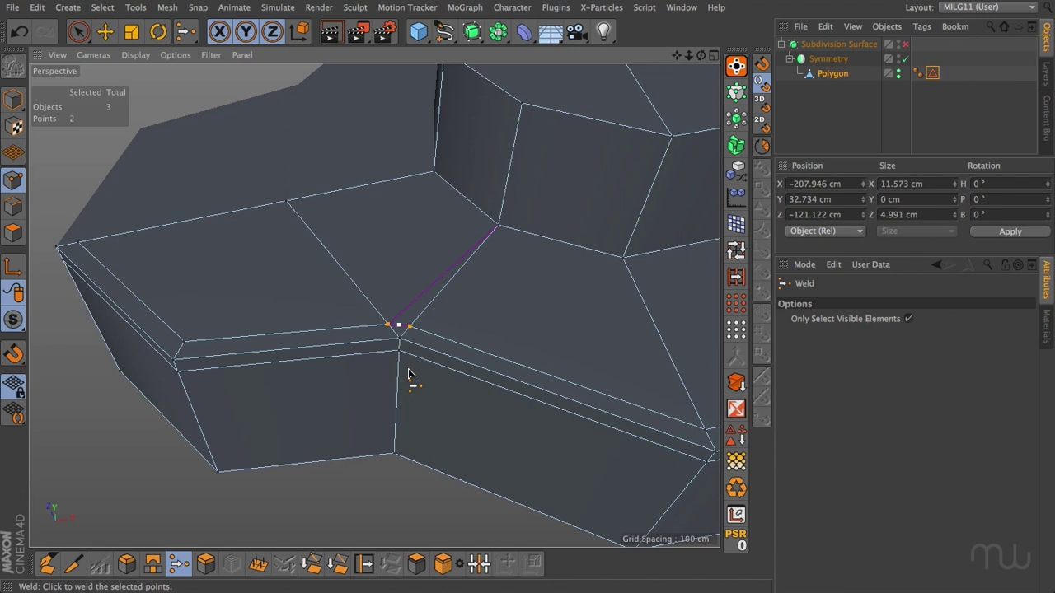
click(410, 375)
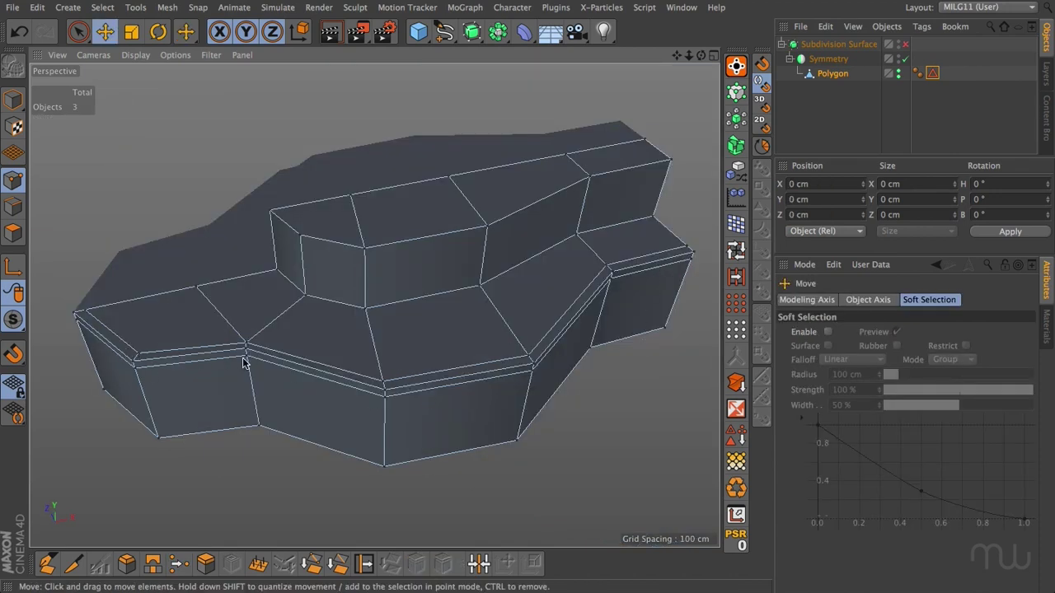
Step: Enable the Subdivision Surface, set its editor subdivision to 3, and select the Polygon object again
key(q)
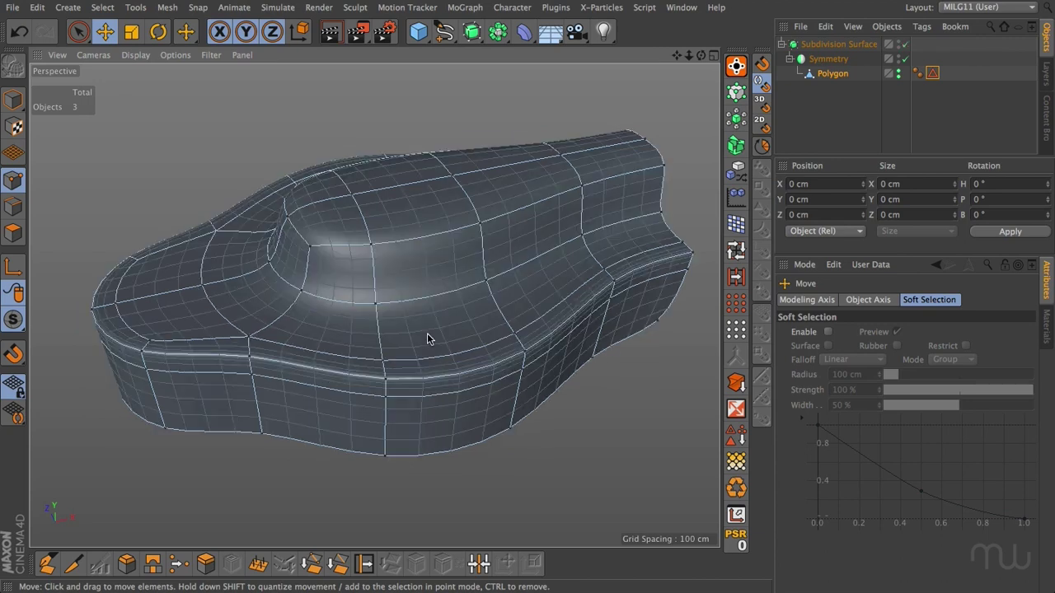
click(839, 44)
click(927, 344)
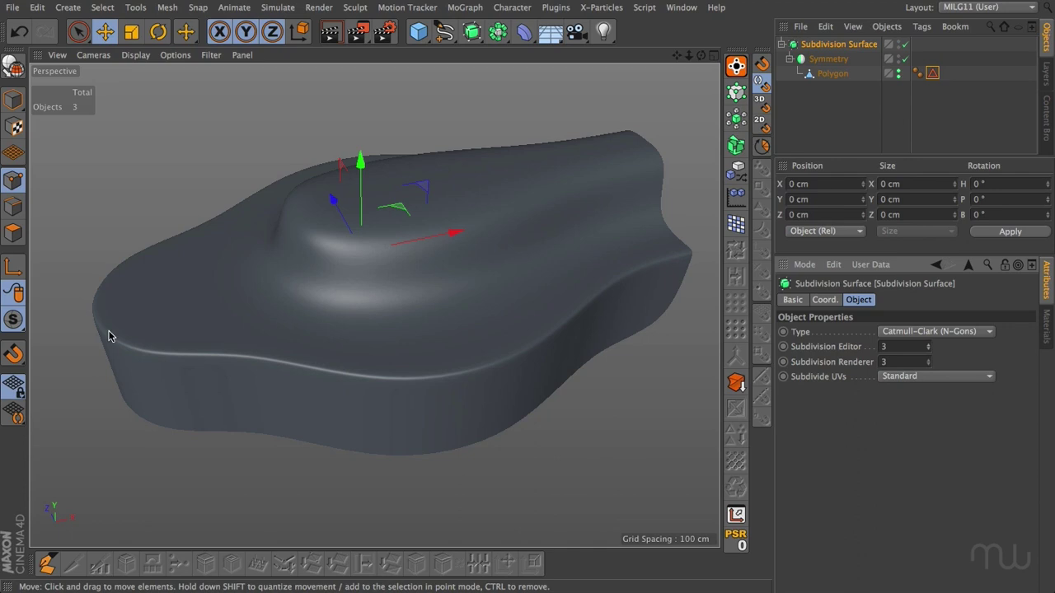
click(542, 253)
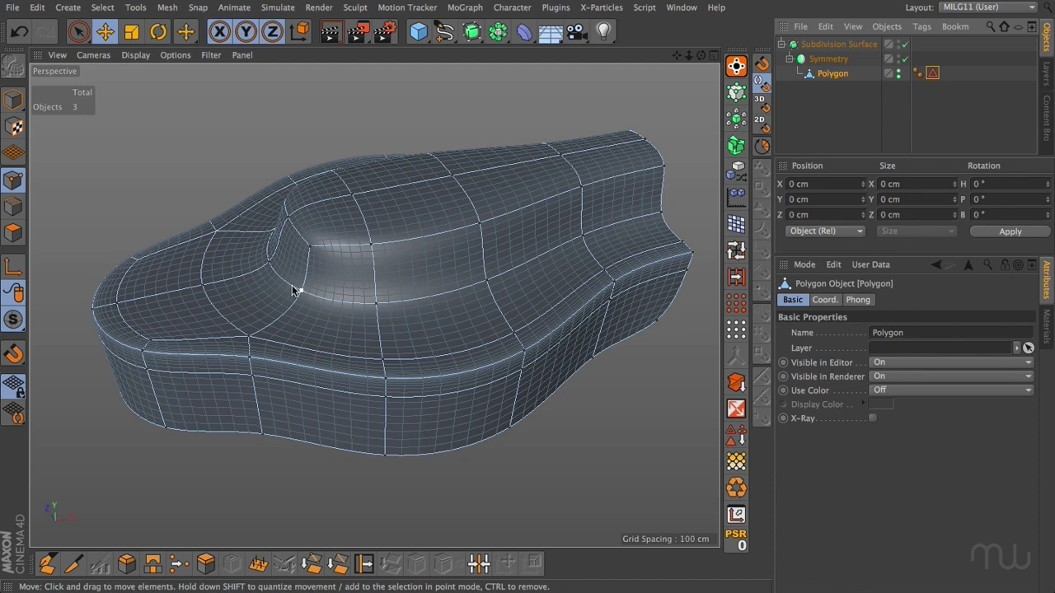
Step: Select the edge loop along the base of the upper step with Loop Selection
key(u)
key(l)
click(604, 226)
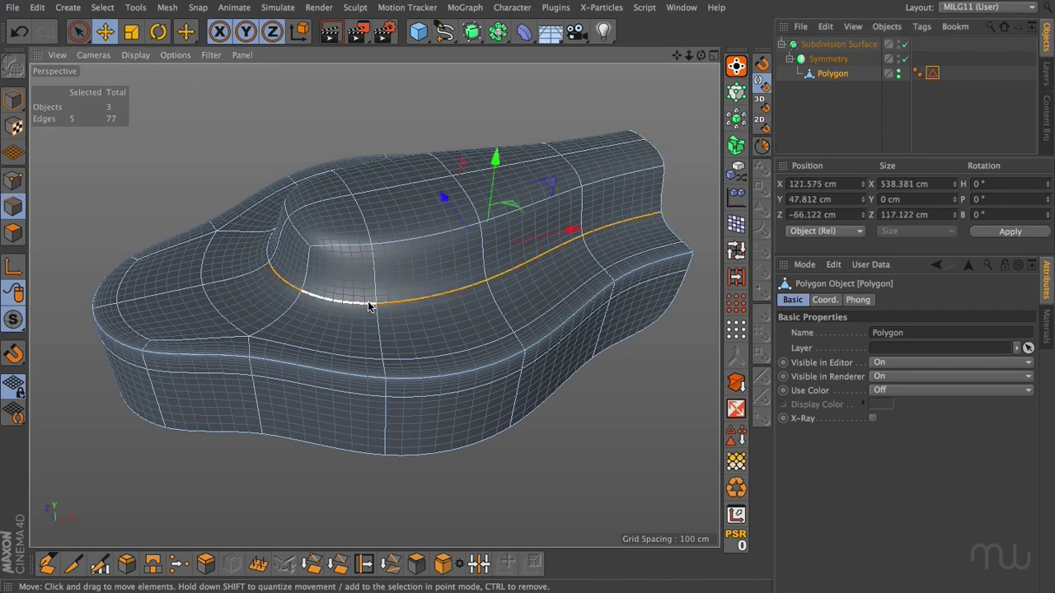
Step: Compare the upper step's base edge with subdivision smoothing on and off, and clear the edge selection
click(72, 564)
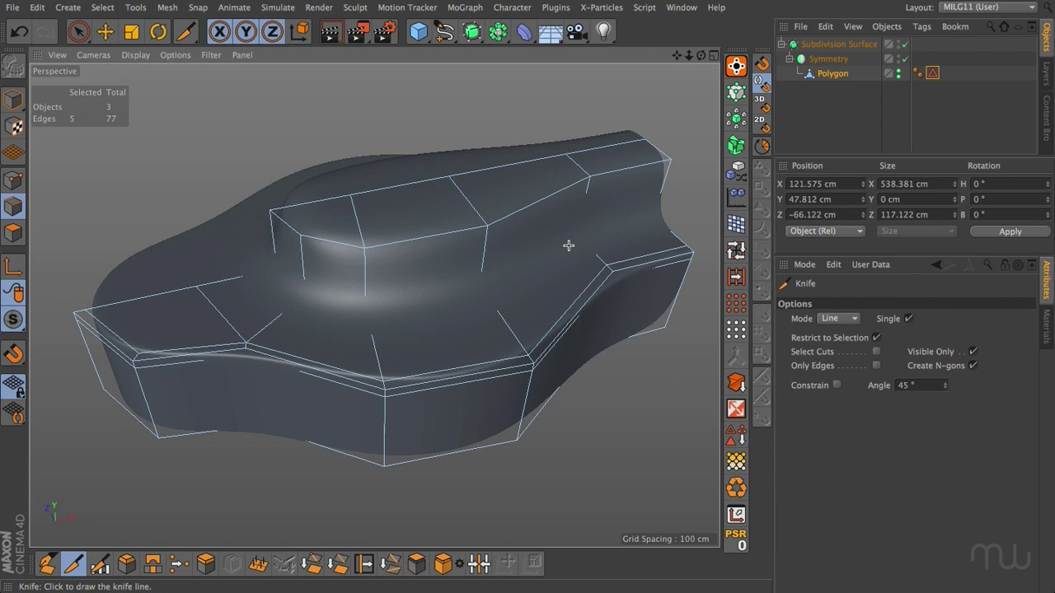
key(q)
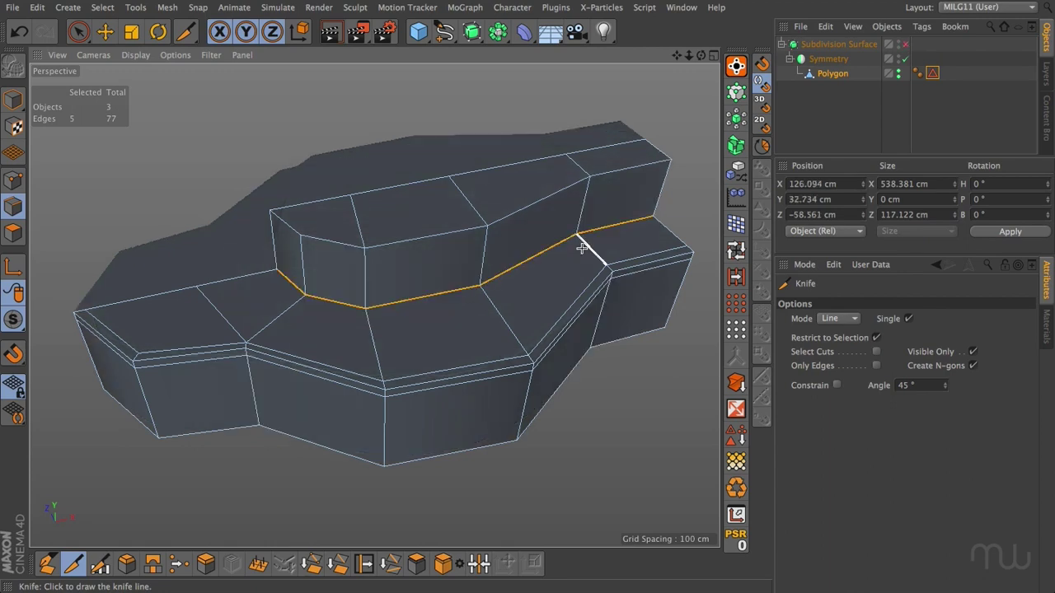
key(q)
key(q)
key(q)
key(q)
key(q)
key(q)
key(q)
key(q)
key(ctrl+shift+a)
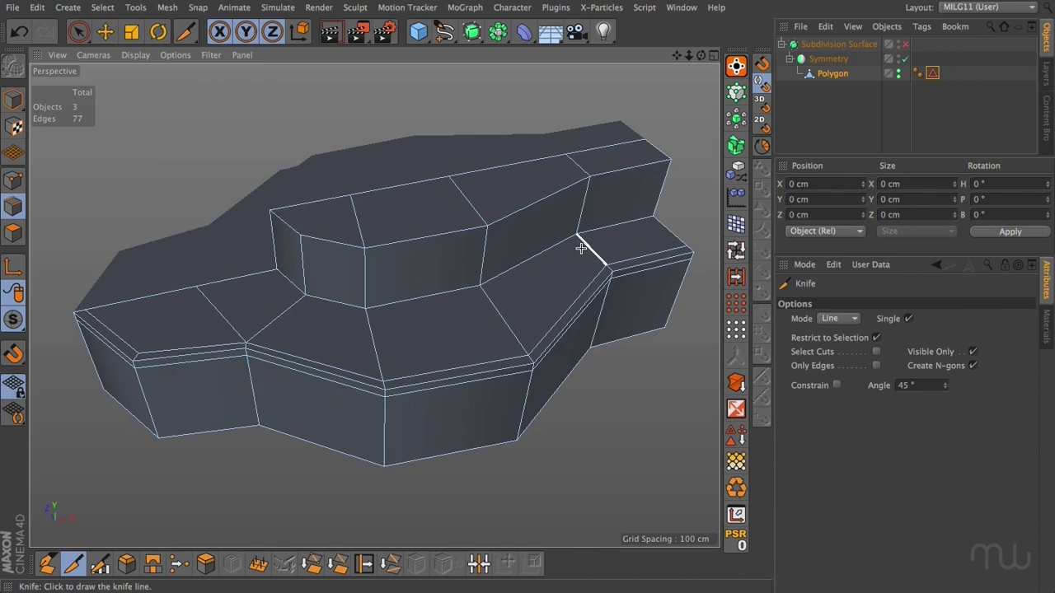
Step: Cut supporting loops with the Knife in Loop mode on both sides of the edge where the upper step meets the ledge
key(k)
key(l)
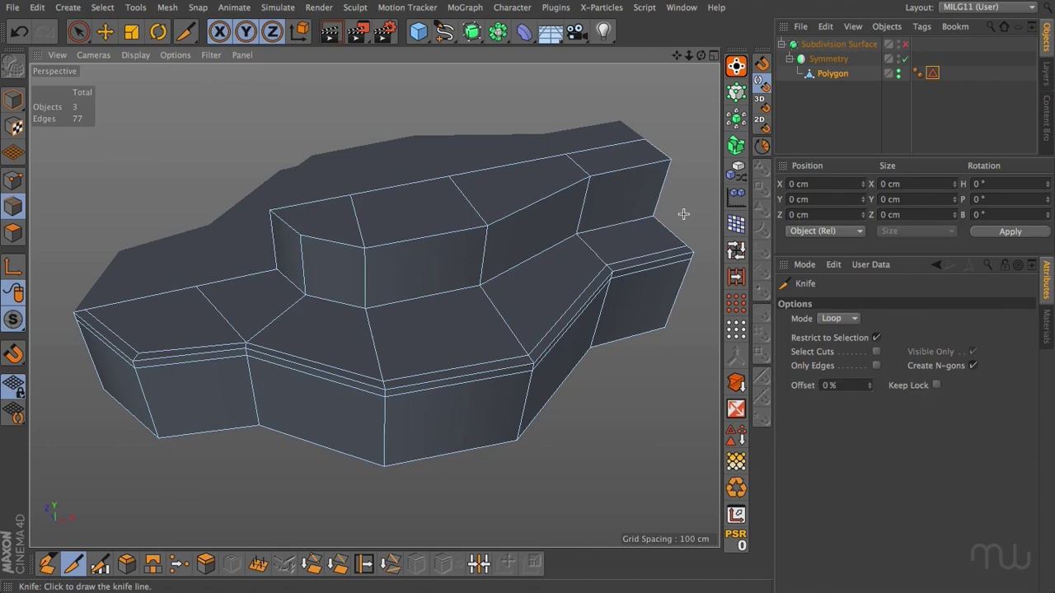
key(e)
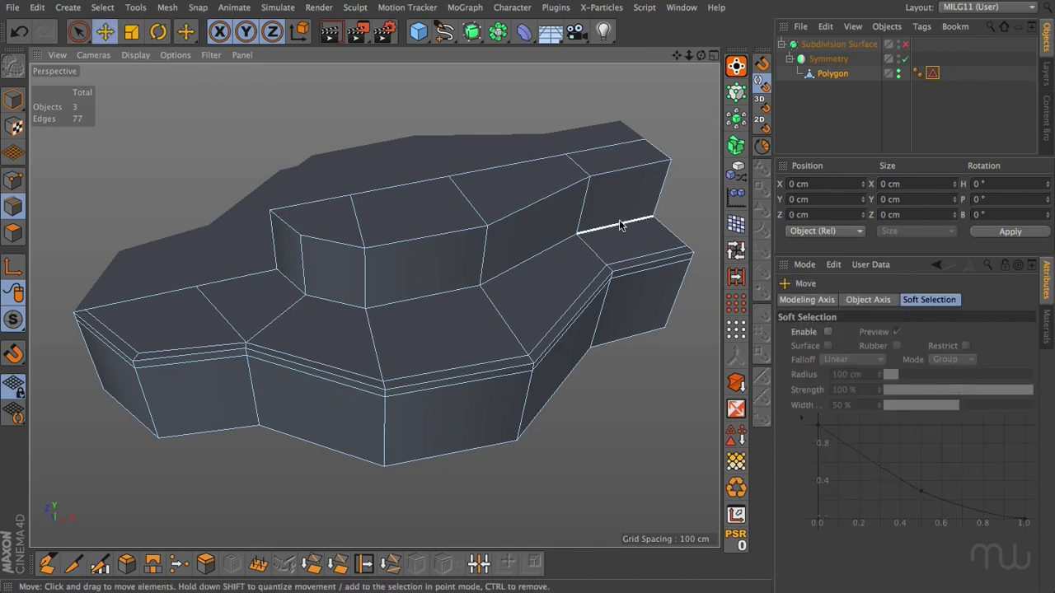
double_click(577, 239)
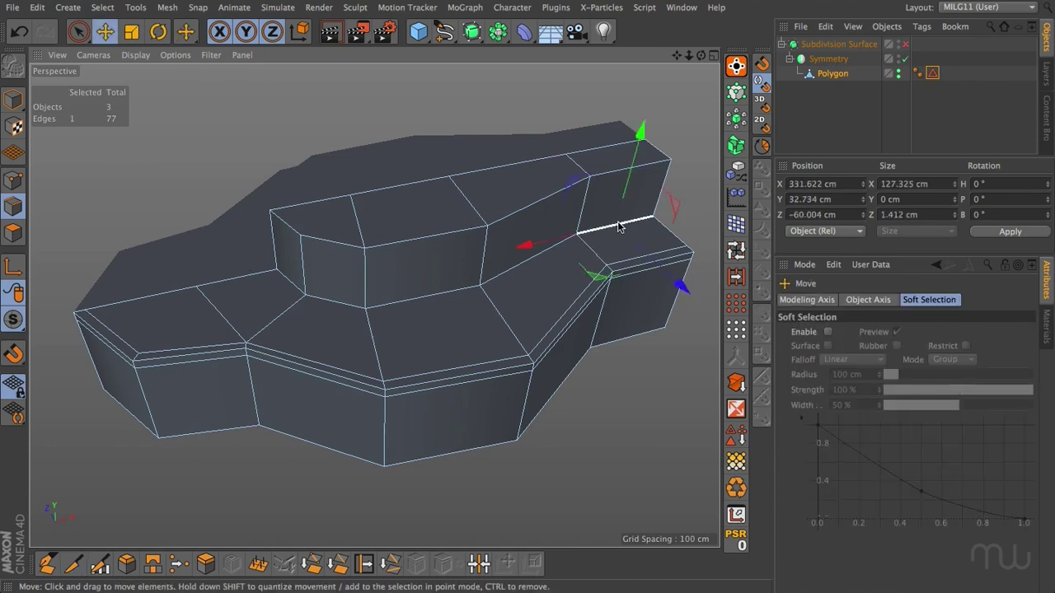
click(313, 290)
key(k)
key(l)
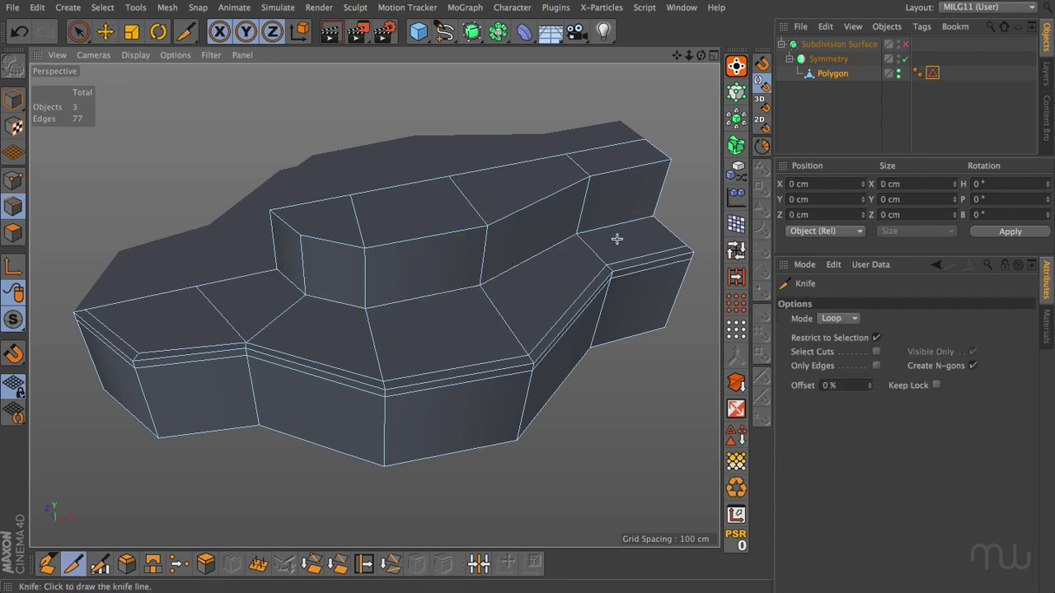
click(657, 219)
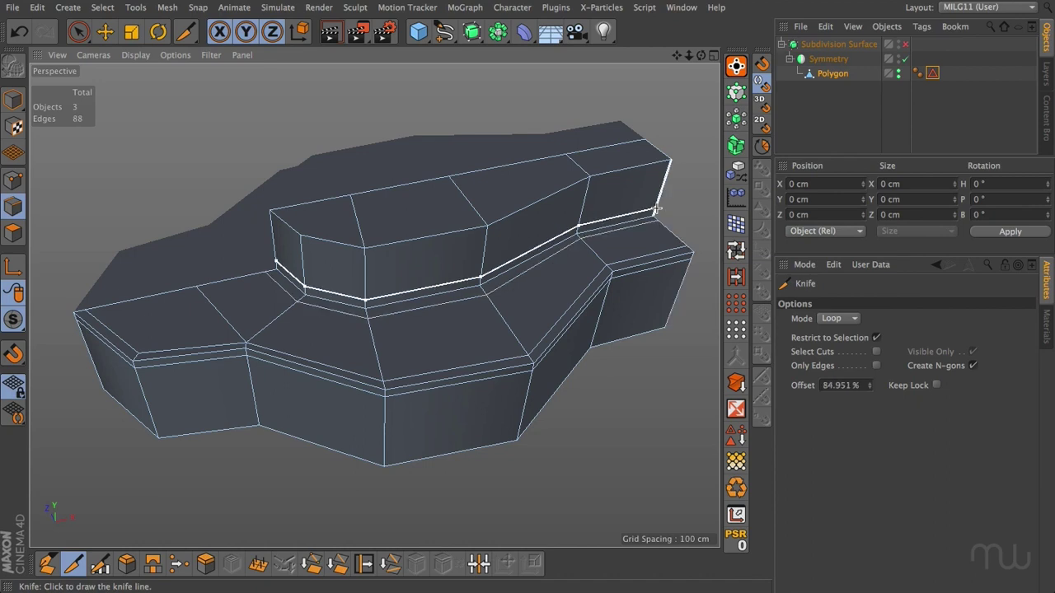
Step: Inspect the smoothed crease at the upper step's base with everything deselected, and turn subdivision off again
key(q)
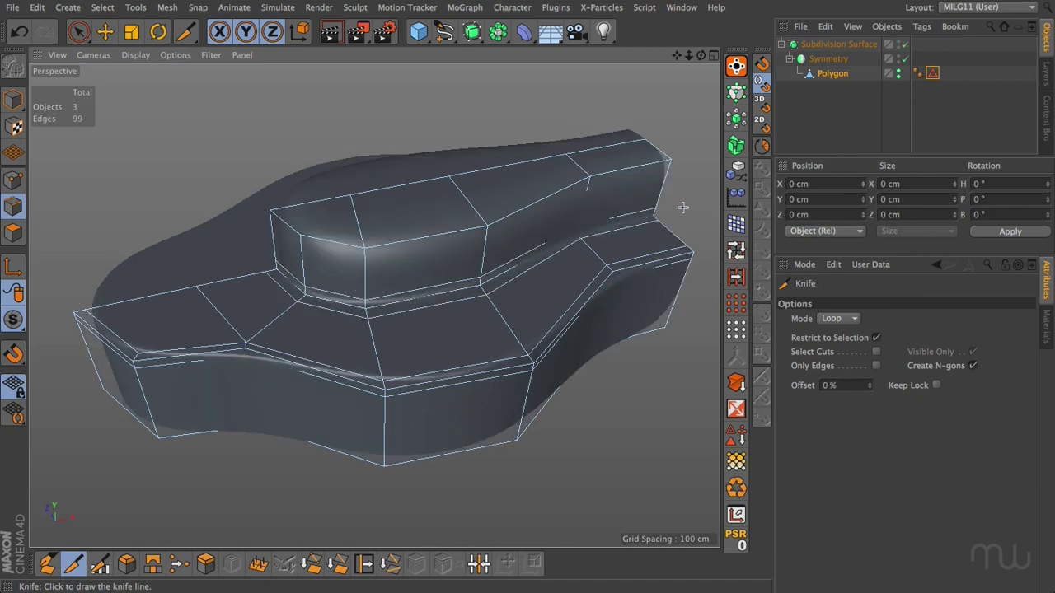
key(ctrl+shift+a)
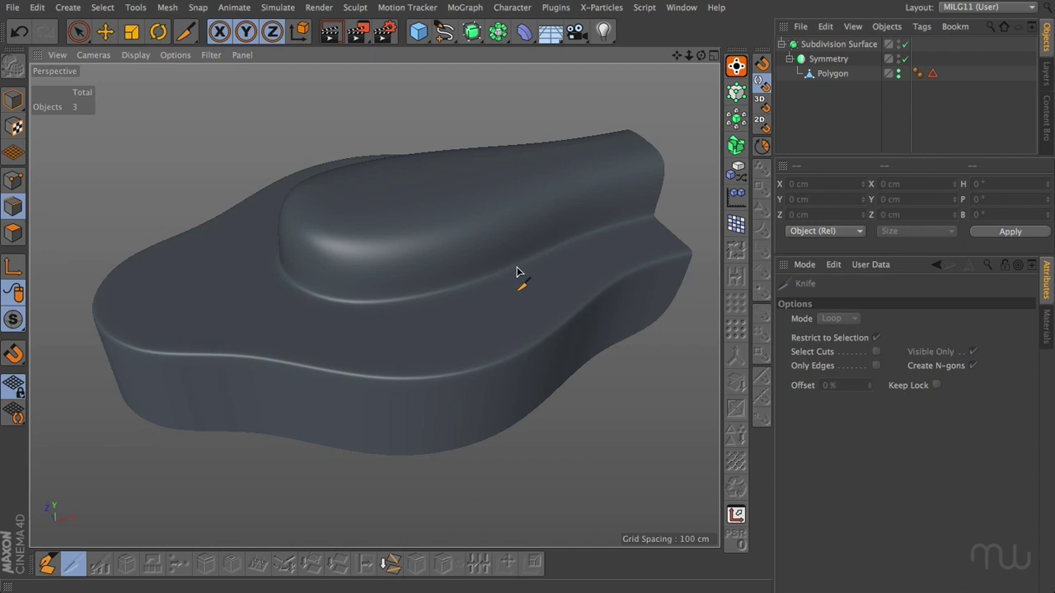
key(q)
Step: Cut supporting loops with the Knife in Loop mode close to the upper step's top rim
key(e)
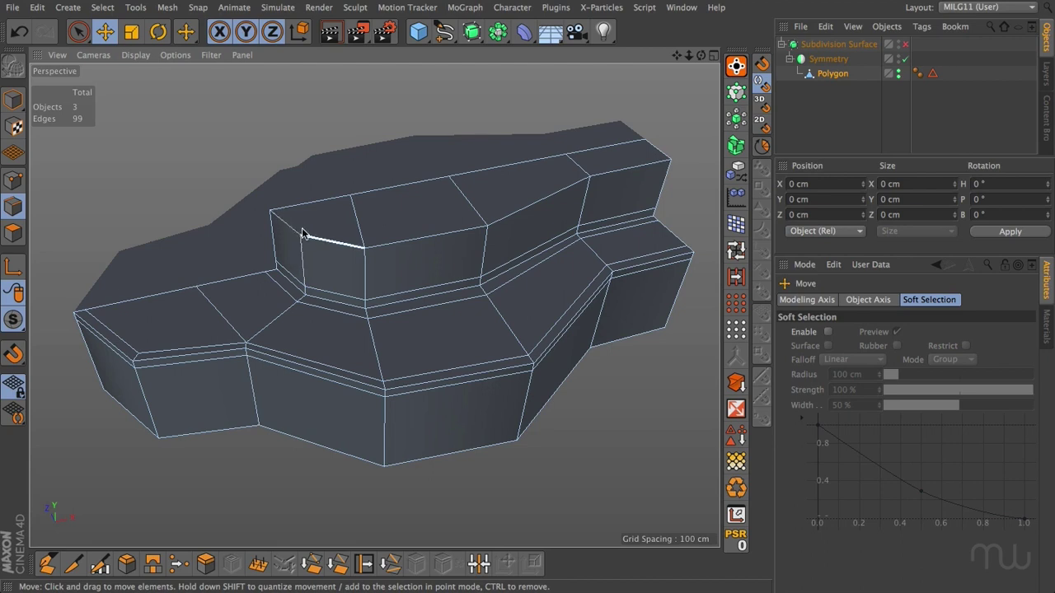
click(73, 566)
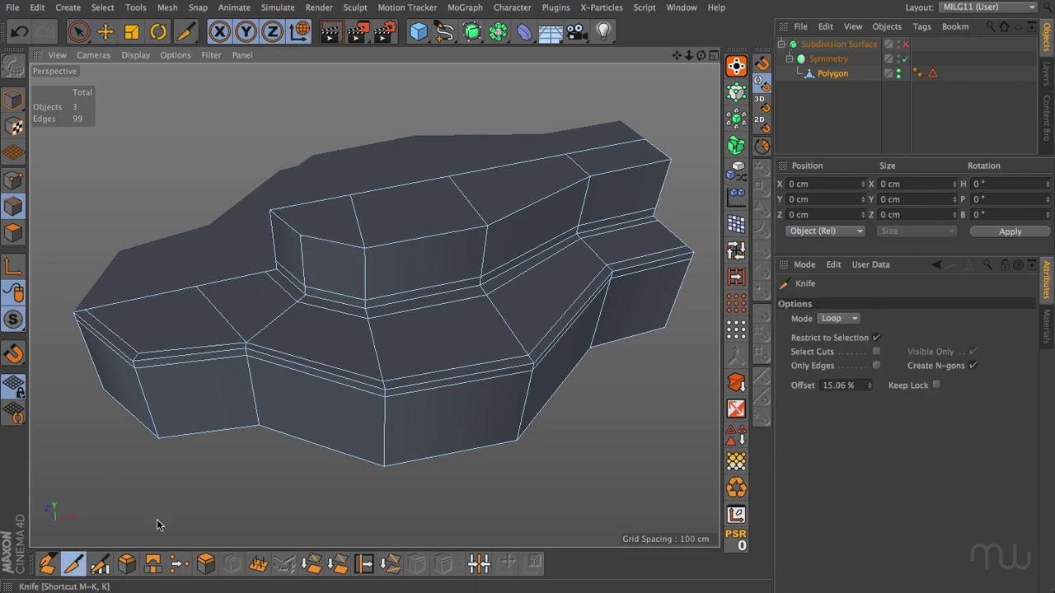
click(668, 154)
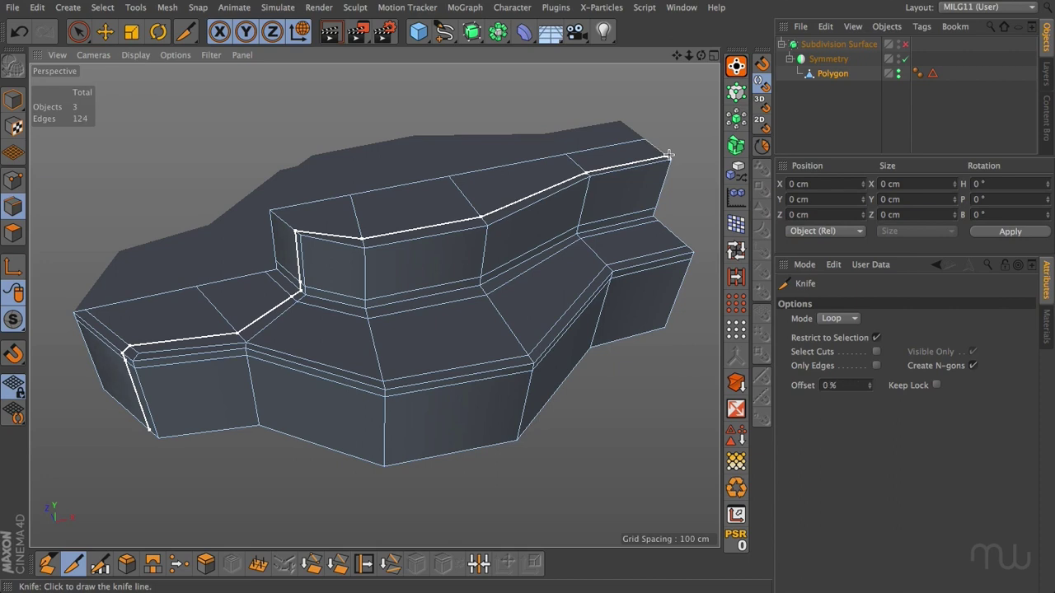
Step: Examine the smoothed upper rim with subdivision on, and return to the unsmoothed polygon cage
click(905, 44)
click(800, 120)
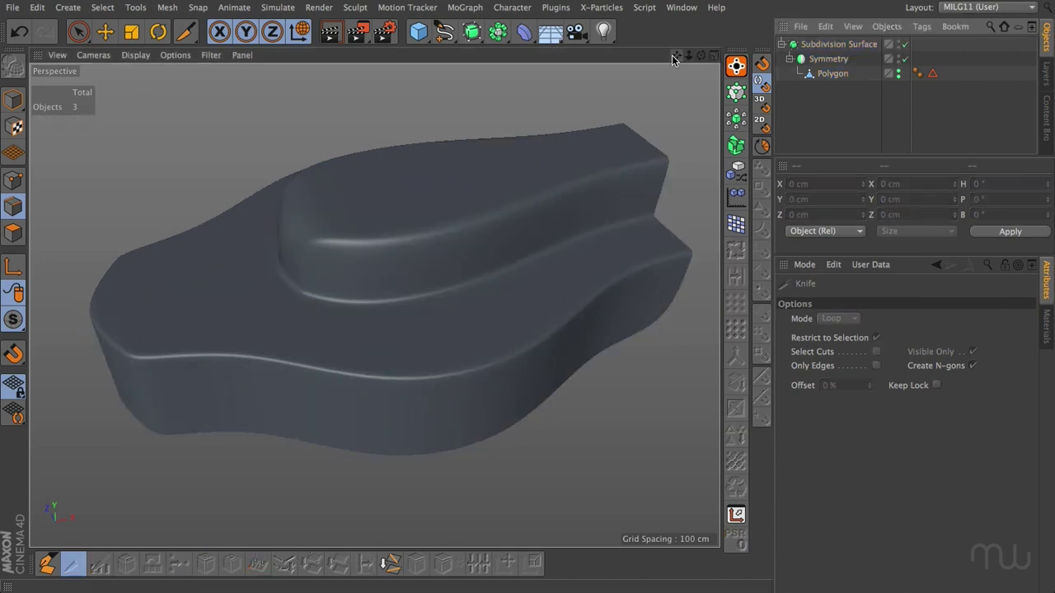
mouse_move(703, 59)
mouse_down()
mouse_move(374, 304)
mouse_move(703, 60)
mouse_up()
key(q)
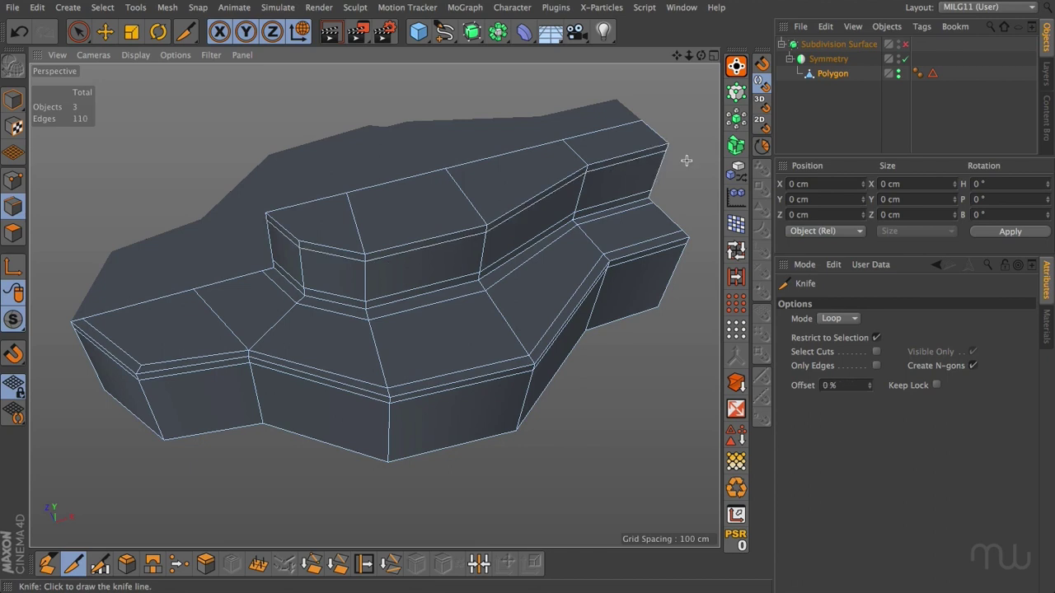
key(e)
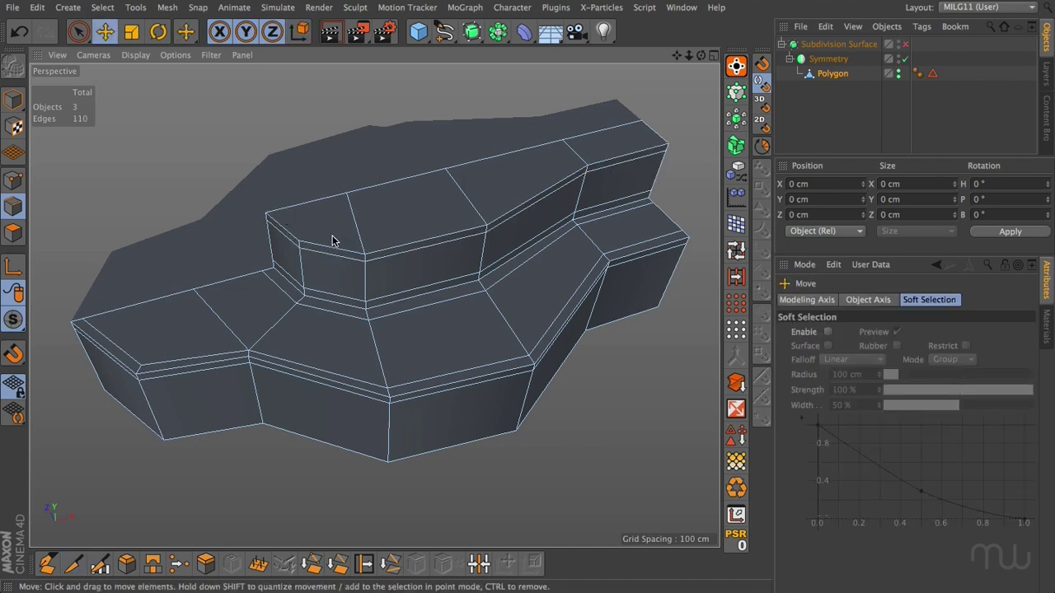
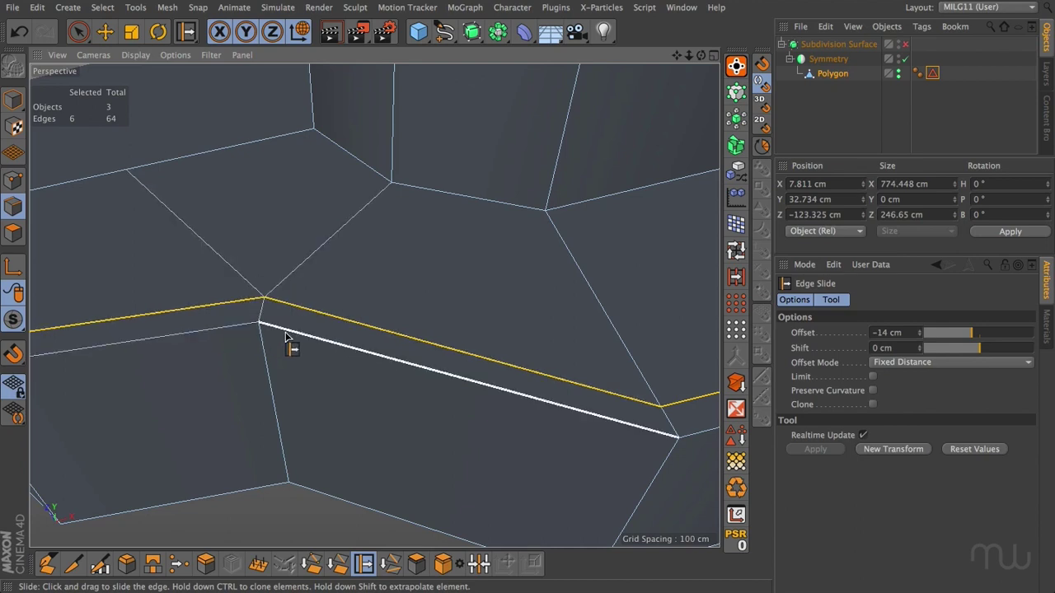
Step: Clone the upper step's top rim loop inward across the top face with Edge Slide, offset by about 14 cm
scroll(284, 342, down, 10)
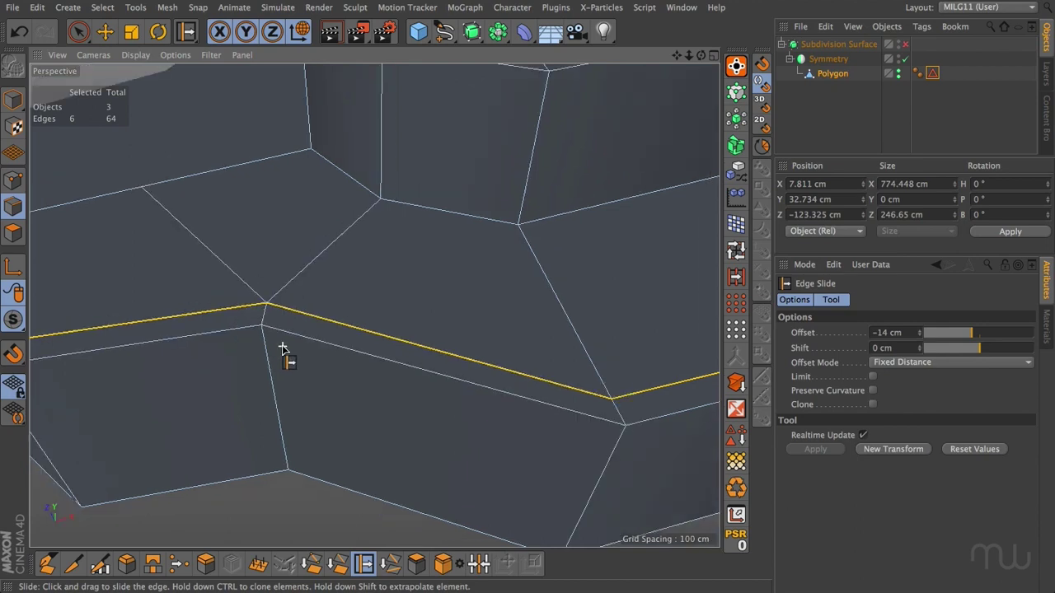
scroll(282, 347, down, 2)
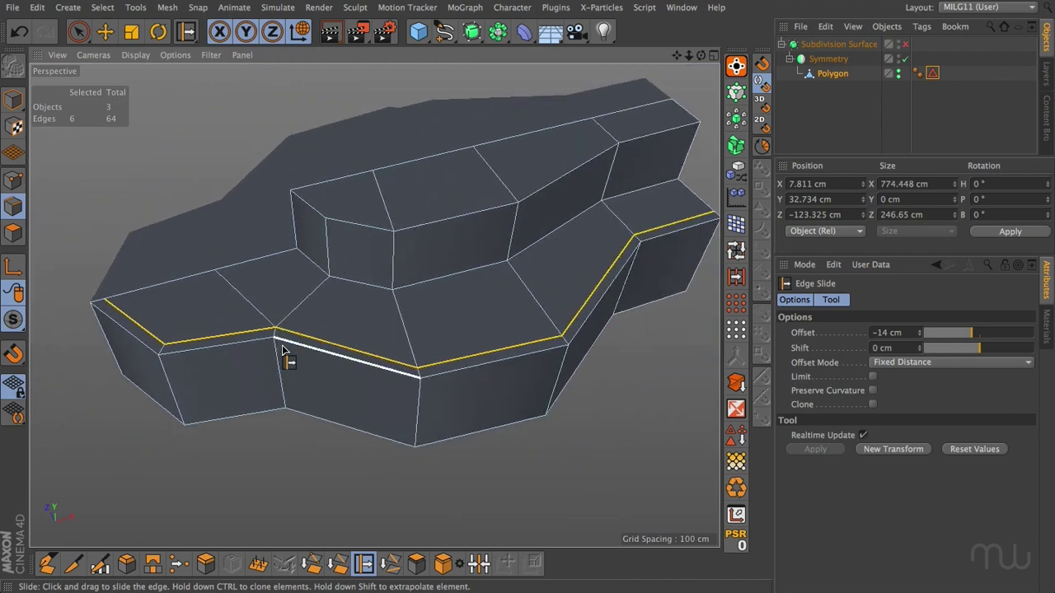
alt+drag(282, 348, 267, 358)
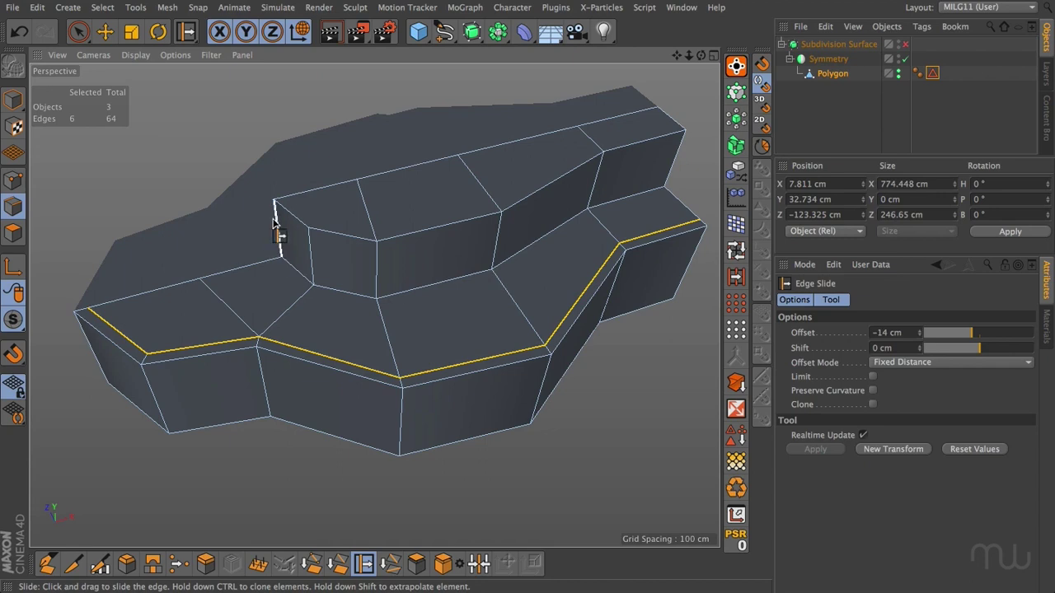
mouse_move(290, 214)
mouse_down()
mouse_move(346, 234)
mouse_move(437, 229)
mouse_move(439, 257)
mouse_up()
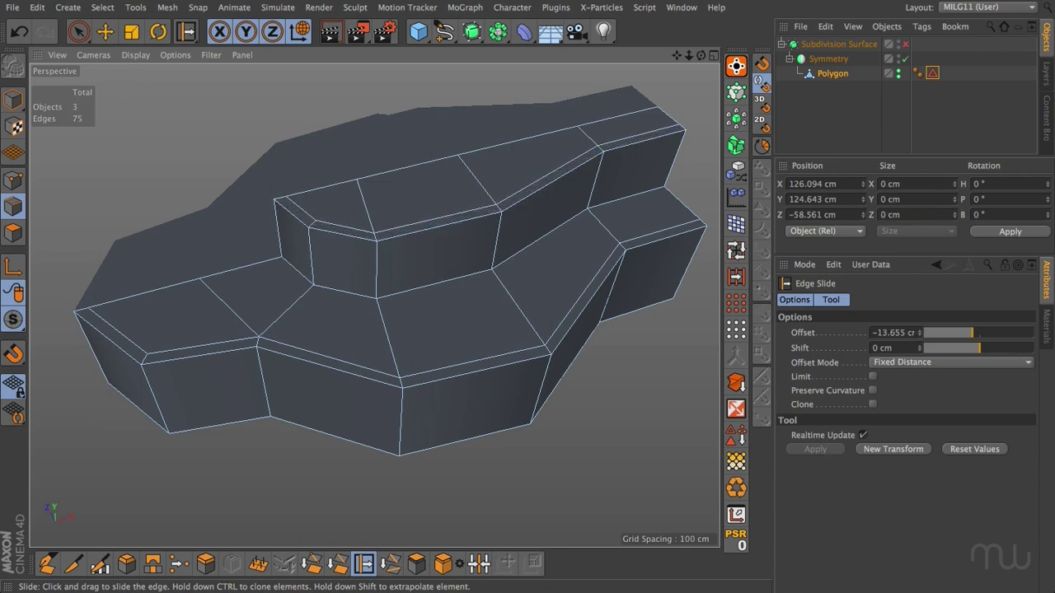
click(436, 257)
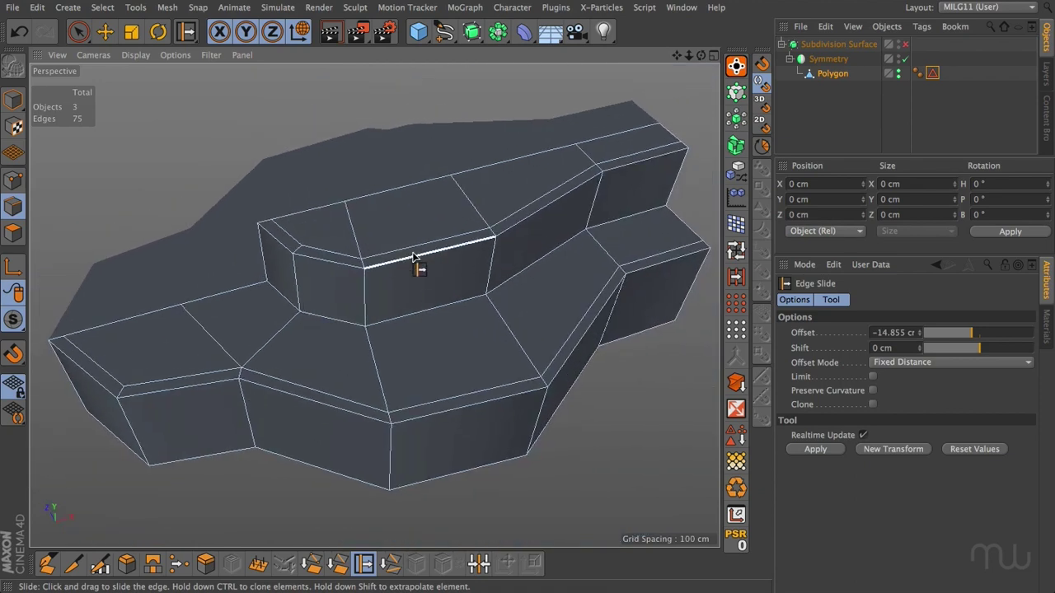
Step: Clone the outer rim loops of both steps down their side walls with Edge Slide by 14.6 cm, and clear the selection
double_click(414, 258)
shift+double_click(462, 409)
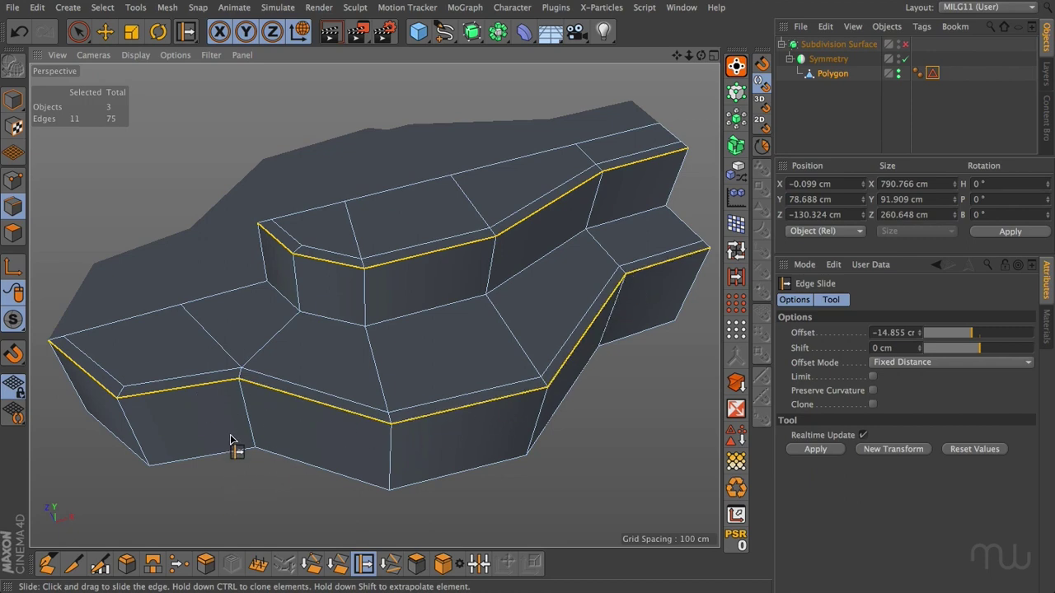
mouse_move(236, 489)
ctrl+mouse_down()
mouse_move(255, 490)
mouse_move(225, 491)
ctrl+mouse_up()
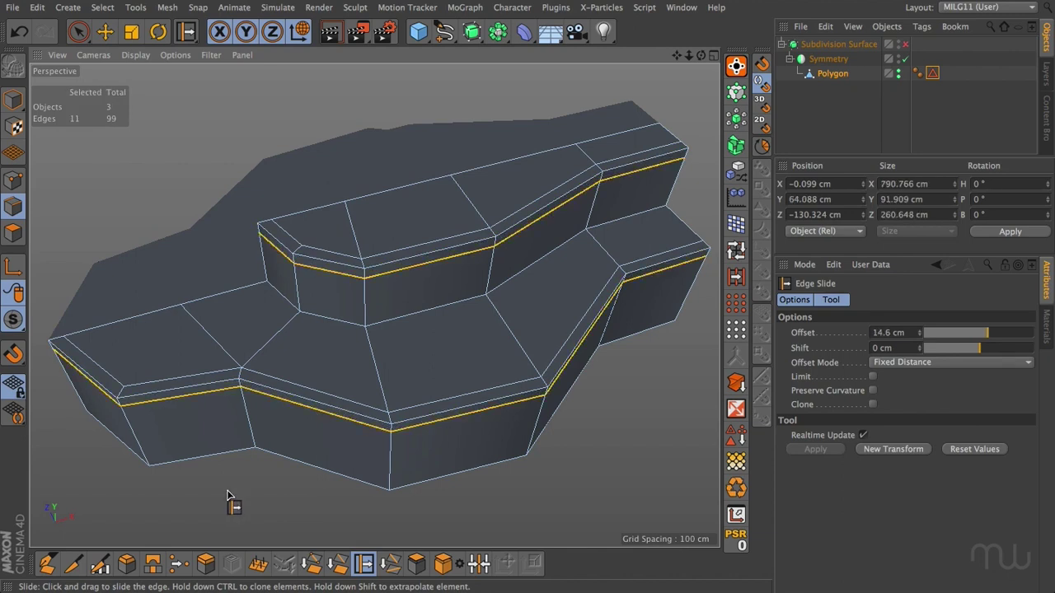
key(ctrl+shift+a)
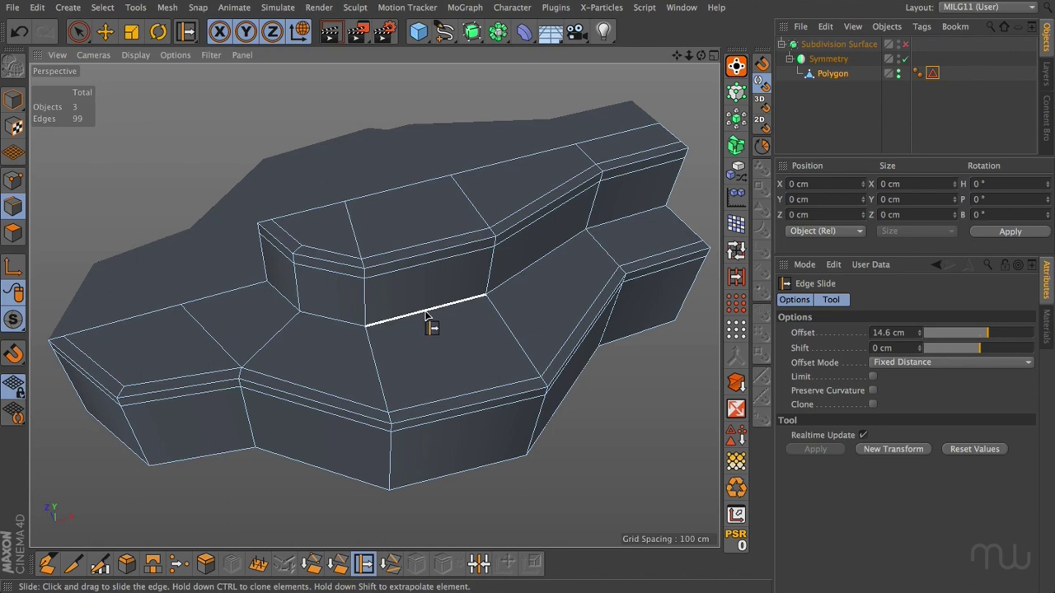
Step: Bevel the crease loop at the upper step's base in Solid mode with a 12.6 cm offset, and clear the selection
click(126, 563)
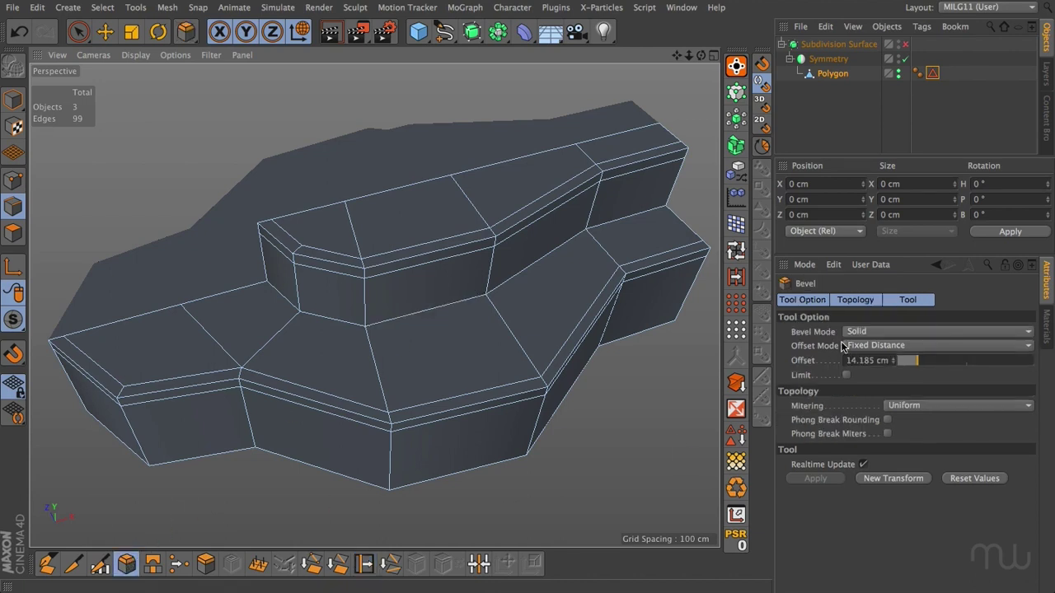
double_click(419, 314)
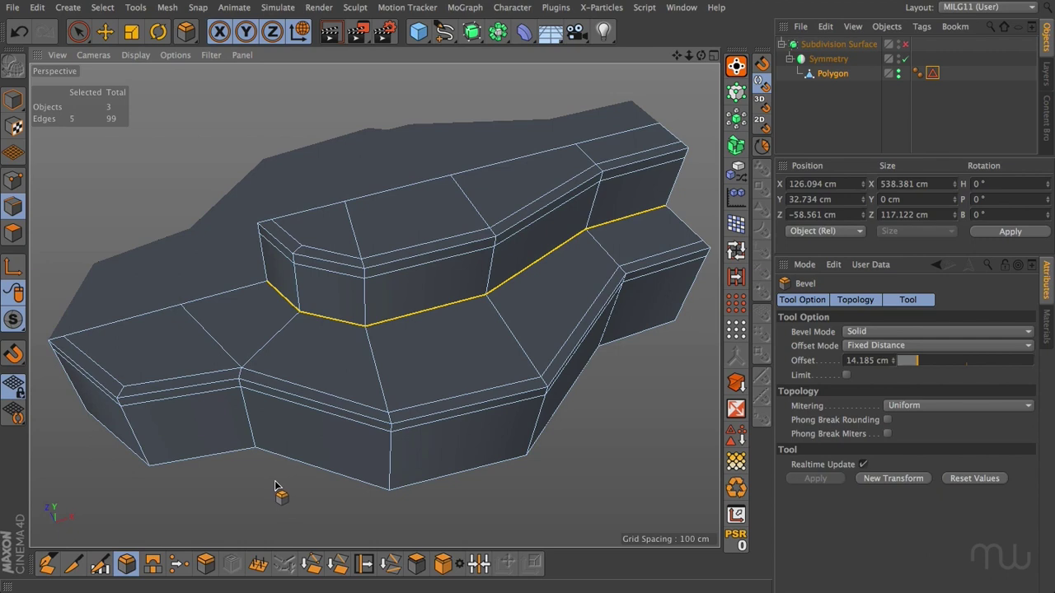
mouse_move(272, 488)
mouse_down()
mouse_move(223, 489)
mouse_move(287, 489)
mouse_up()
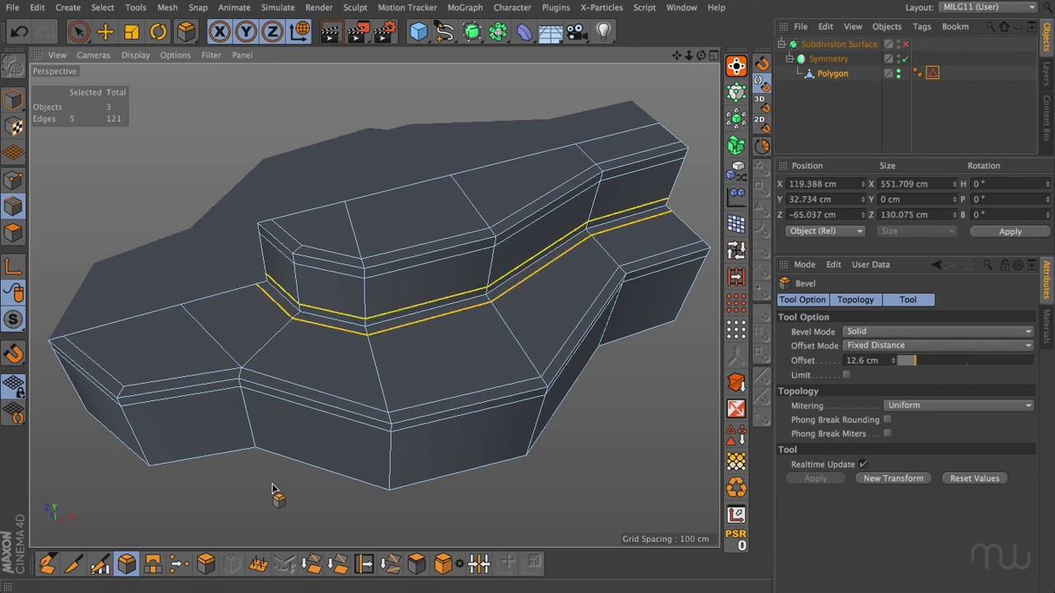
key(ctrl+shift+a)
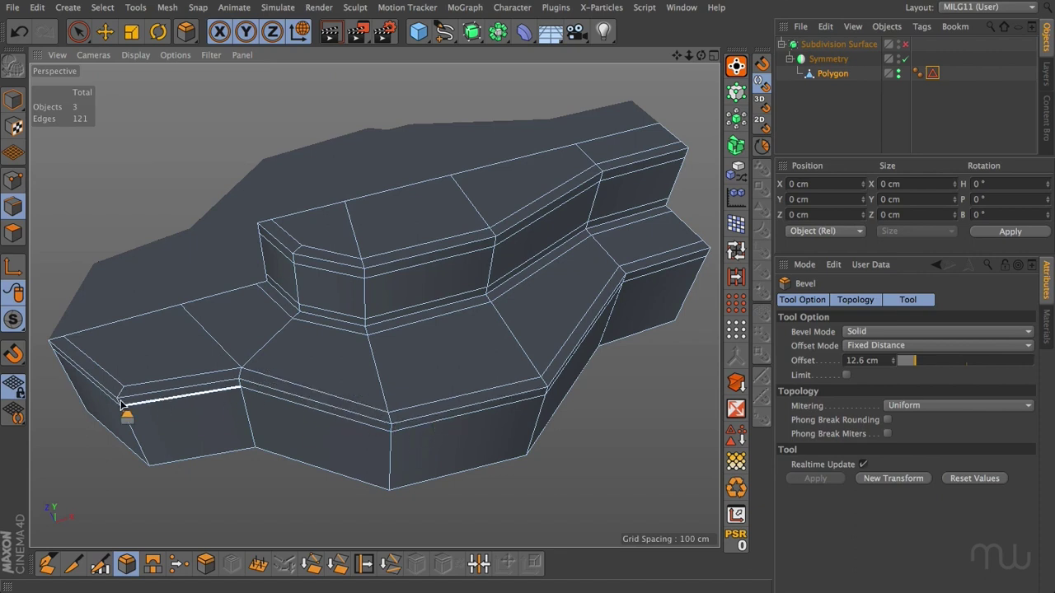
Step: Undo the separate supporting loops, and bevel both rims and the base crease together in Solid mode by 11.8 cm
key(ctrl+z)
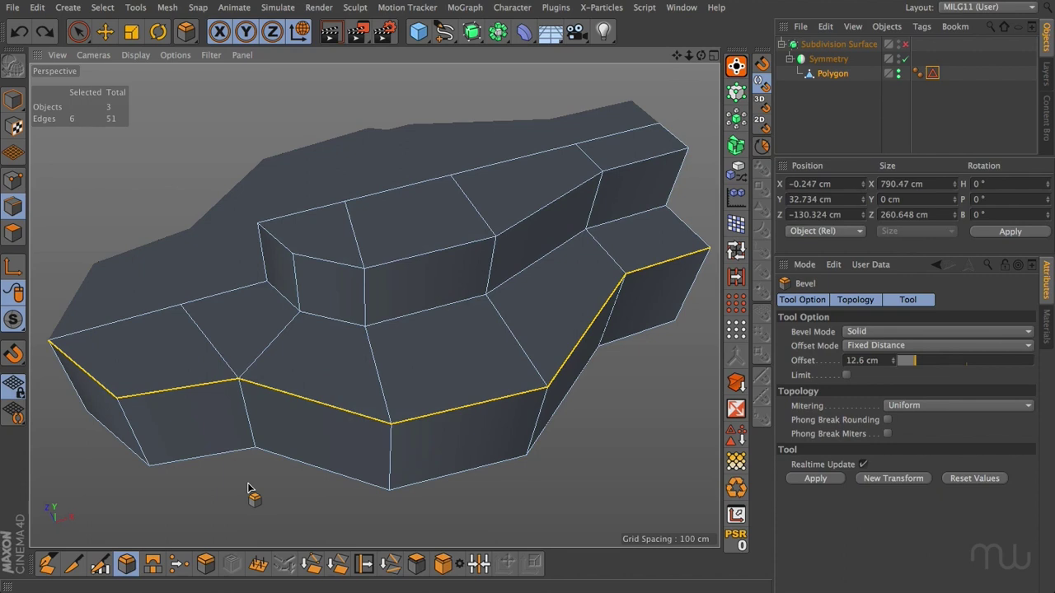
shift+double_click(352, 323)
shift+double_click(346, 265)
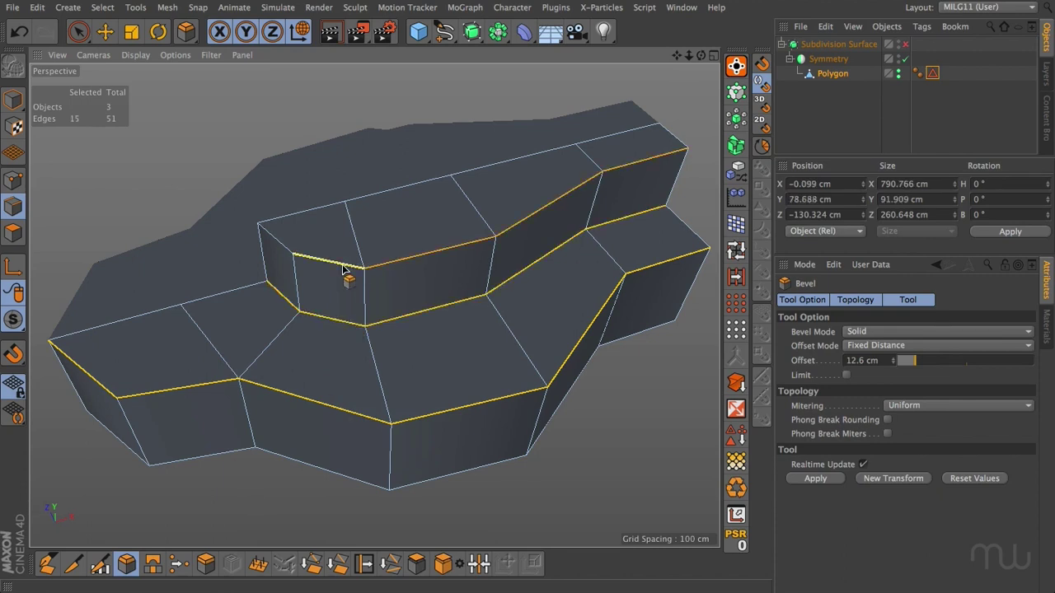
mouse_move(262, 512)
mouse_down()
mouse_move(303, 513)
mouse_move(262, 518)
mouse_up()
click(262, 519)
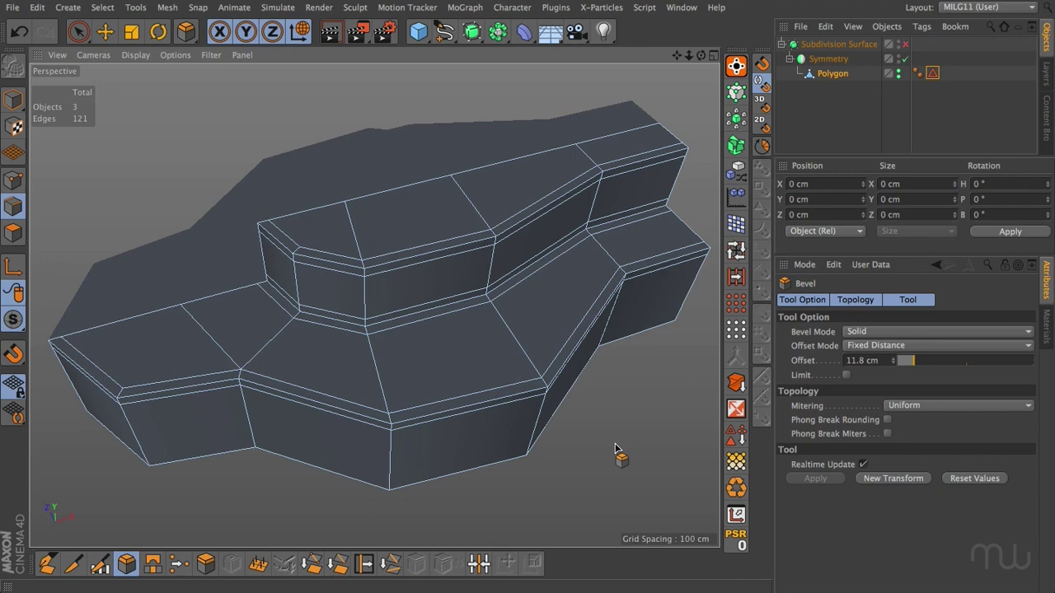
mouse_move(276, 502)
alt+mouse_down()
mouse_move(258, 471)
mouse_move(282, 480)
mouse_move(277, 500)
alt+mouse_up()
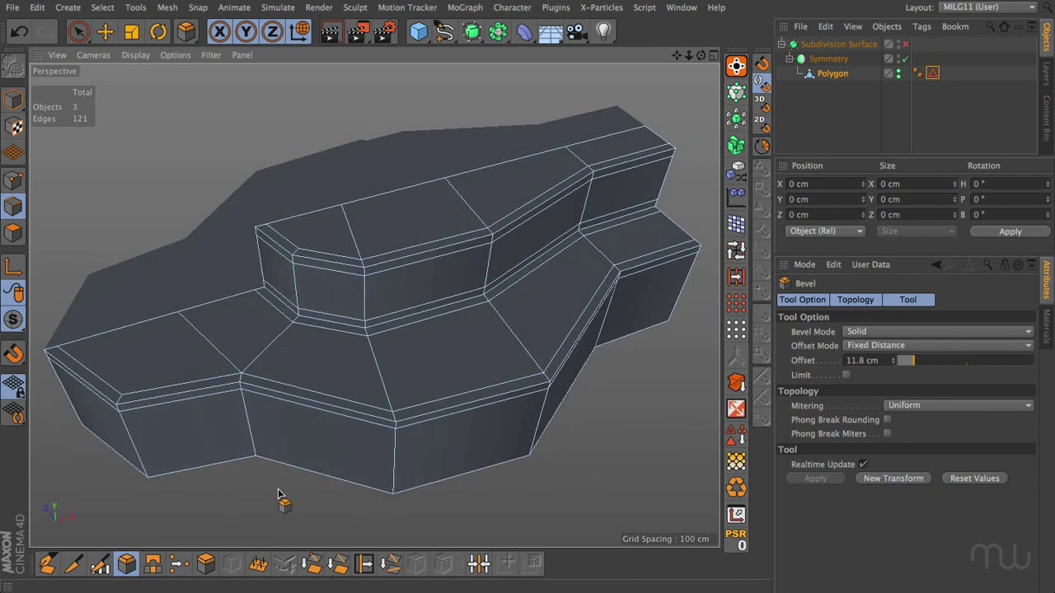
Step: Replace the combined bevel with Solid bevels of 2.6 cm on both rims and 22.16 cm on the base crease
key(ctrl+z)
key(ctrl+z)
drag(247, 495, 295, 459)
double_click(385, 320)
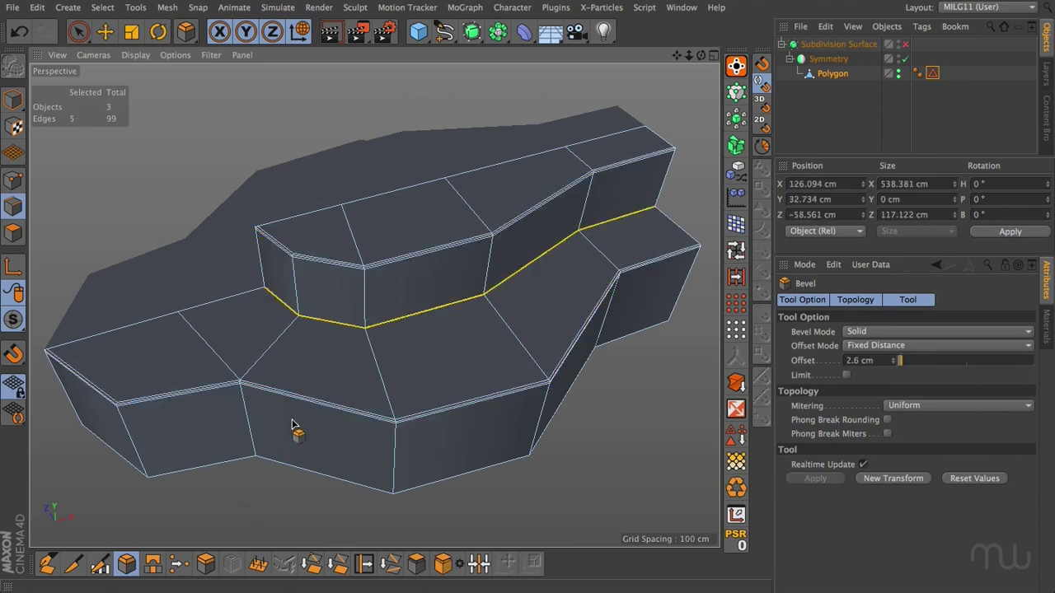
drag(198, 530, 445, 478)
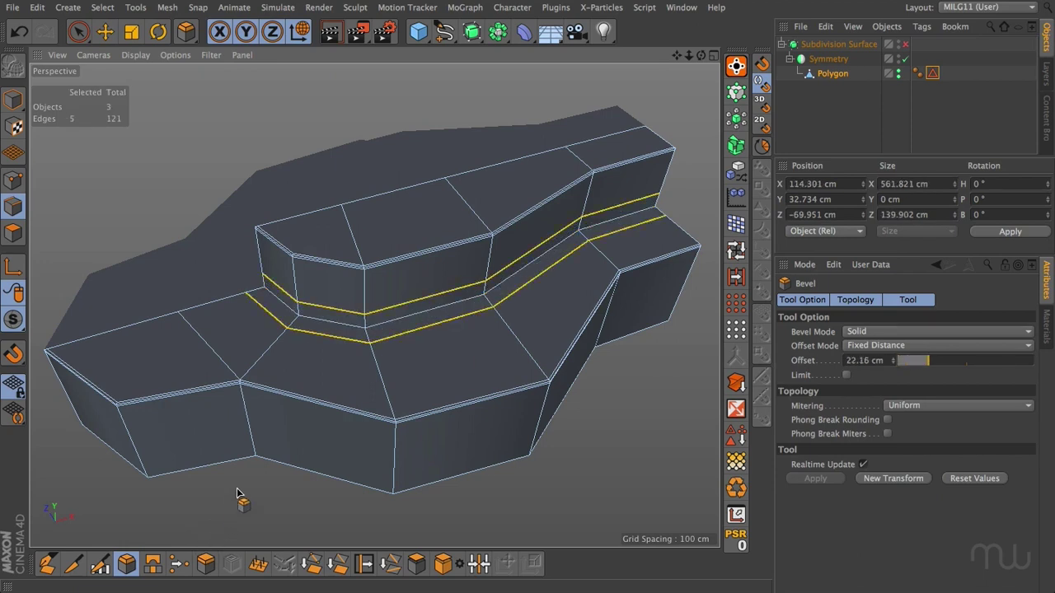
Step: Examine the tight rims and the softer base crease with subdivision on and the polygon object deselected
key(q)
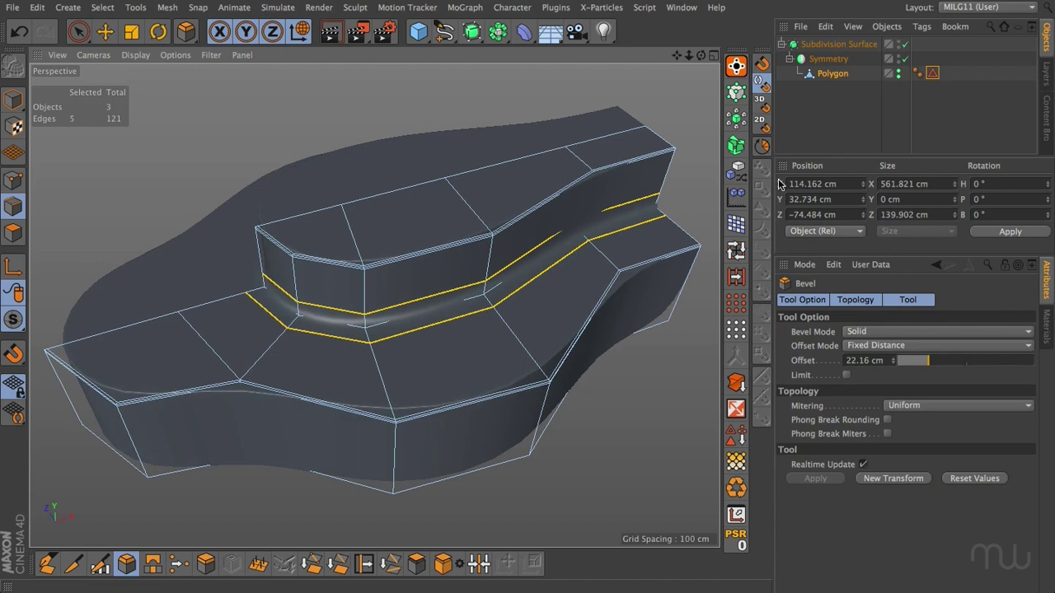
click(800, 132)
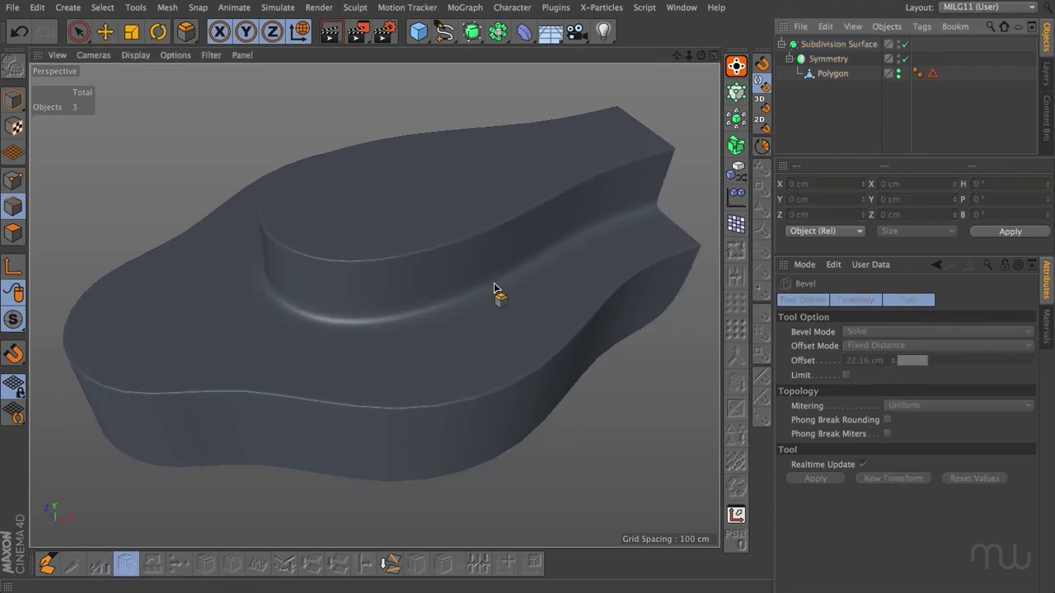
click(387, 358)
Step: Undo the rim and crease bevels, and return to the unsmoothed cage with no edges selected
key(ctrl+z)
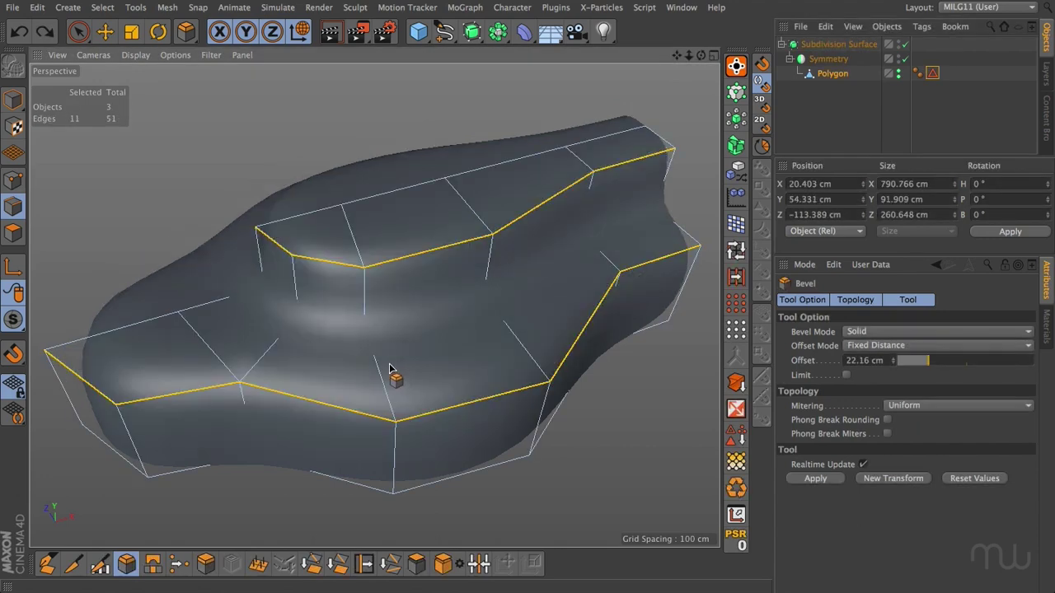
click(255, 500)
key(q)
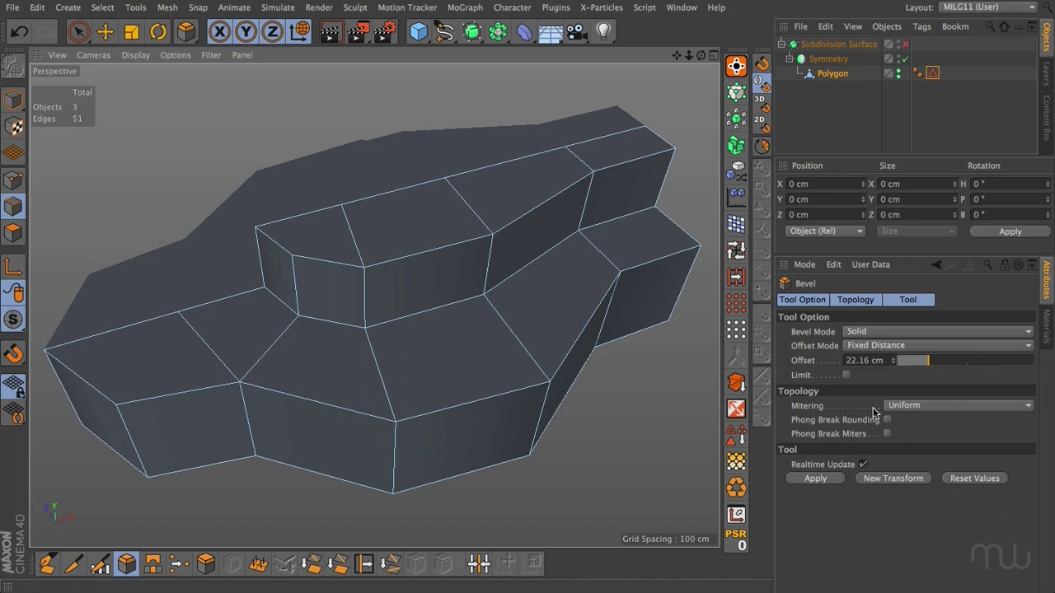
Step: Set the Bevel mitering to Default and bevel the complete lower rim loop by 13.3 cm
click(909, 407)
click(909, 416)
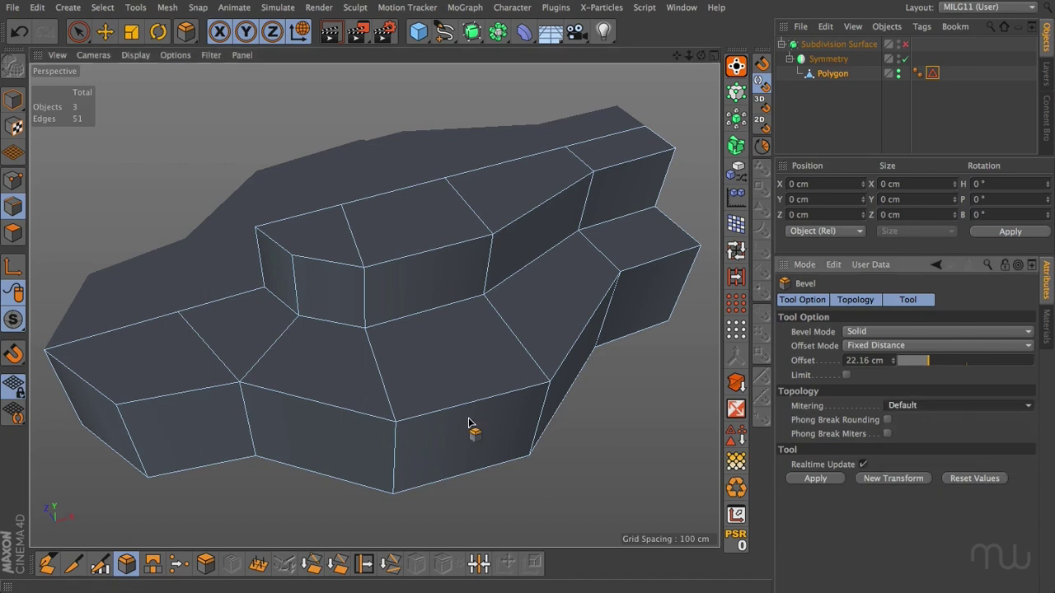
double_click(466, 417)
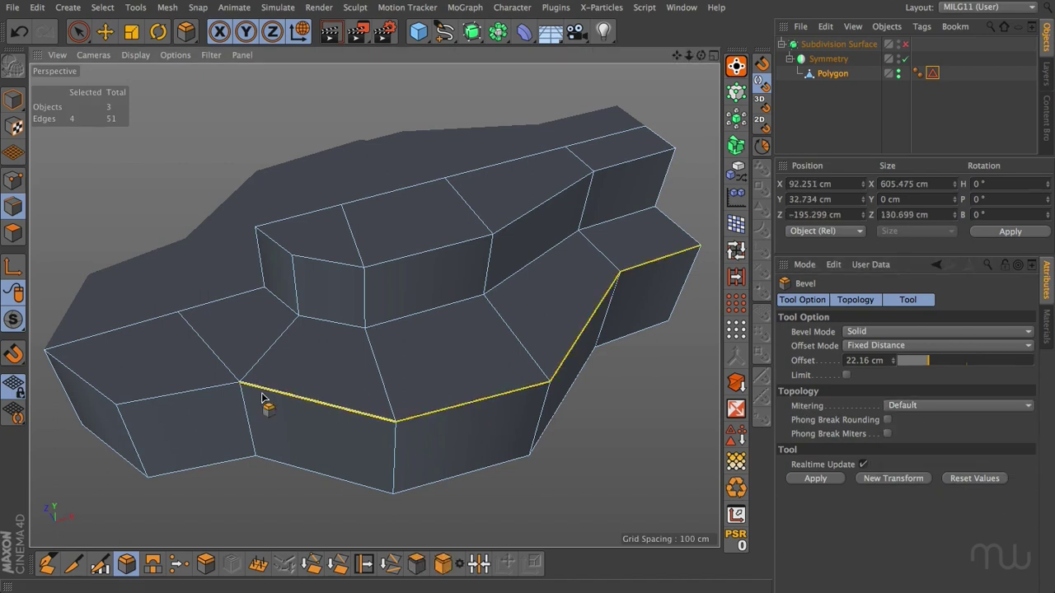
click(99, 396)
key(ctrl+z)
shift+click(106, 398)
scroll(105, 407, up, 3)
drag(311, 512, 388, 511)
drag(379, 313, 404, 322)
key(ctrl+z)
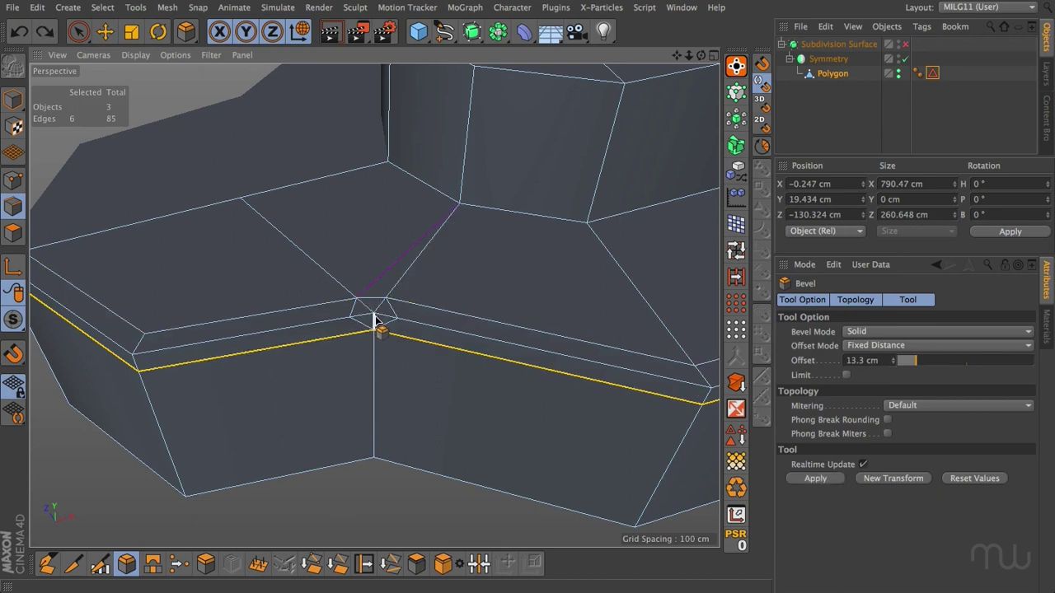
Step: Add the short edges radiating from the beveled rim's inner corner point to the edge selection
shift+click(373, 320)
shift+click(362, 311)
shift+click(371, 306)
shift+click(385, 314)
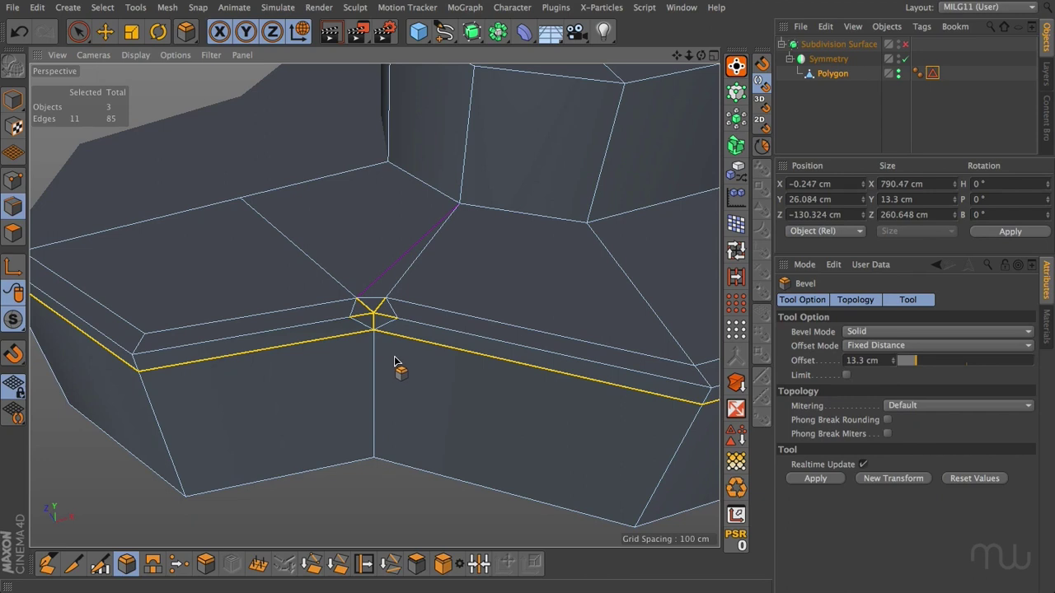
Step: Undo the Default-mitered bevel, and bevel the lower rim with Uniform mitering by about 9.8 cm
key(ctrl+z)
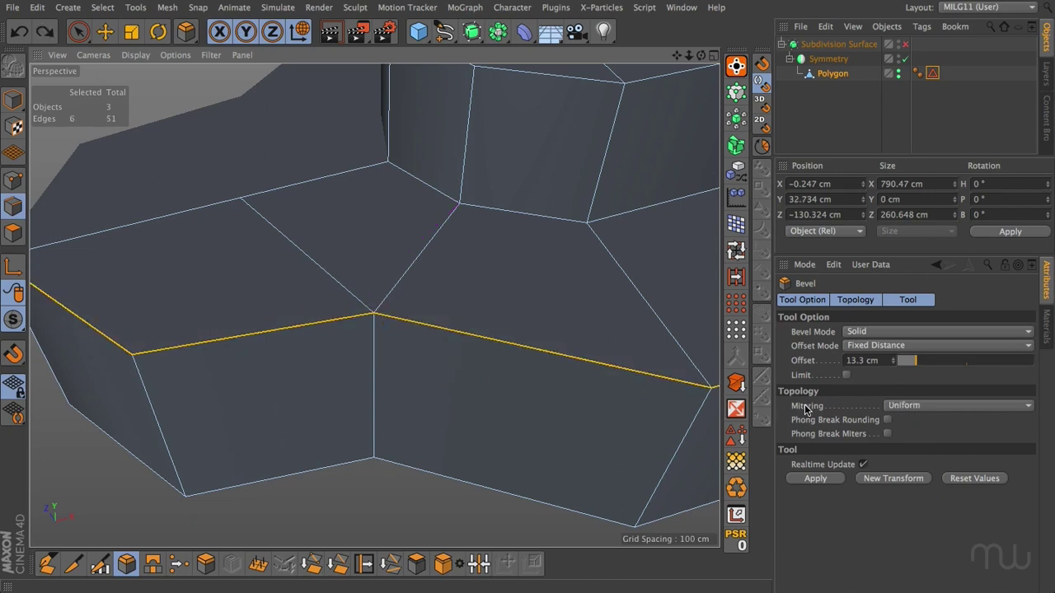
click(447, 405)
drag(382, 330, 452, 330)
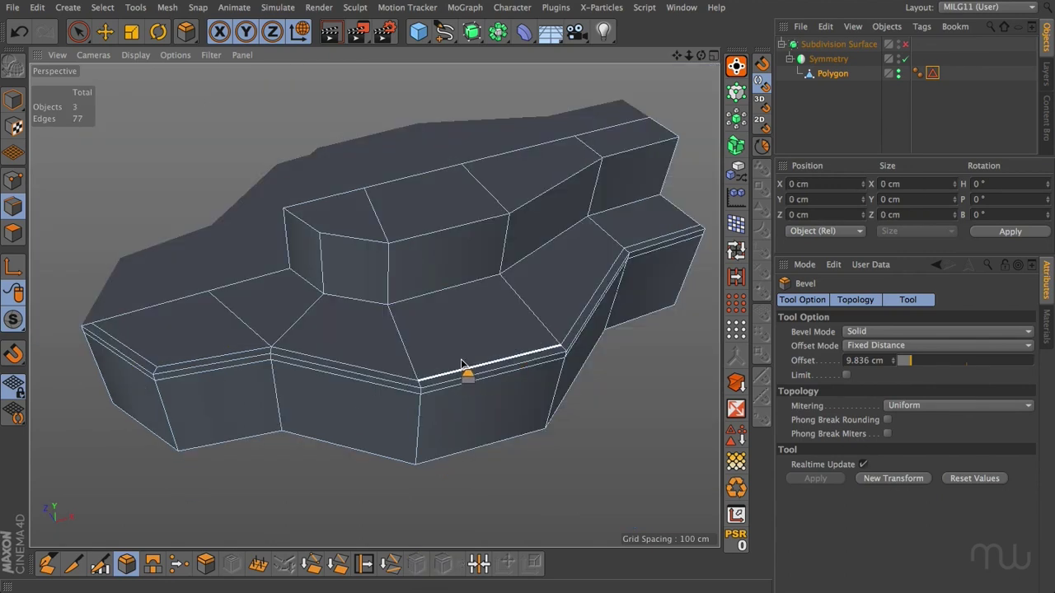
Step: Undo the rim bevel, and clone the lower rim loop inward across the ledge with Edge Slide by about 61.6 cm
key(ctrl+z)
key(ctrl+z)
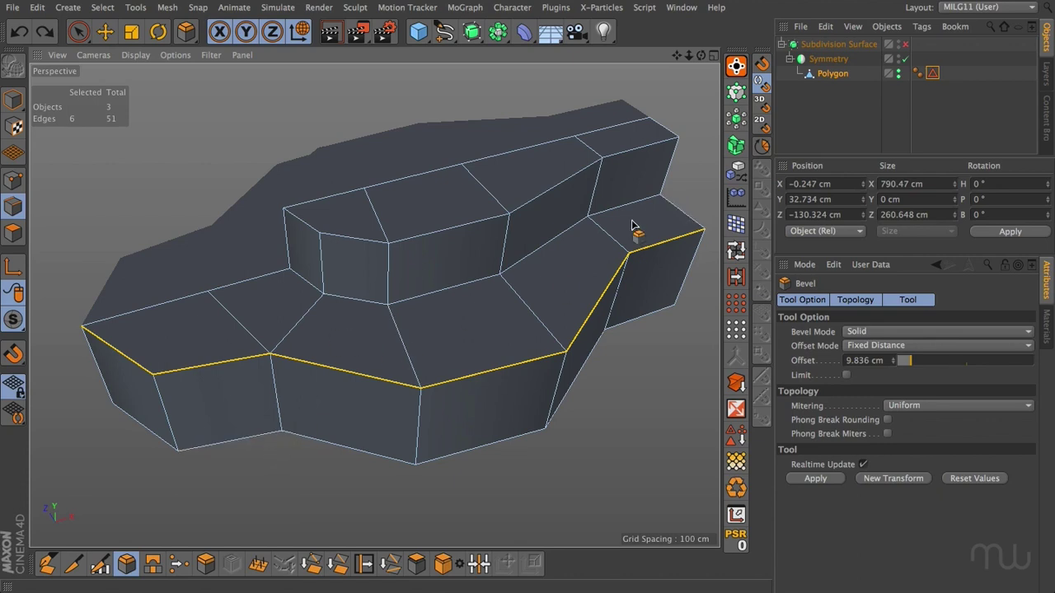
click(364, 563)
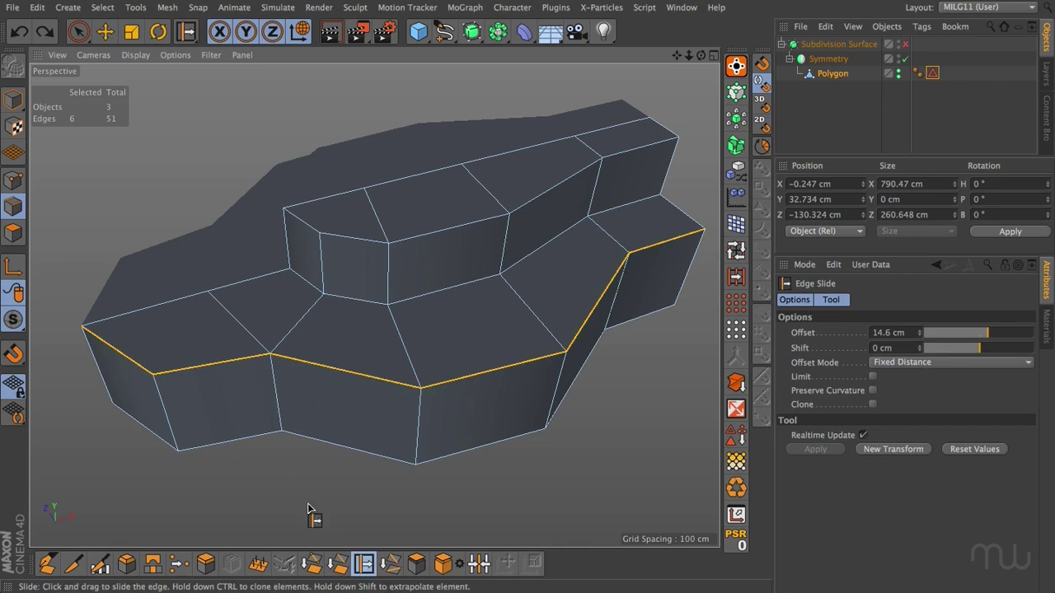
ctrl+drag(301, 457, 302, 333)
click(302, 454)
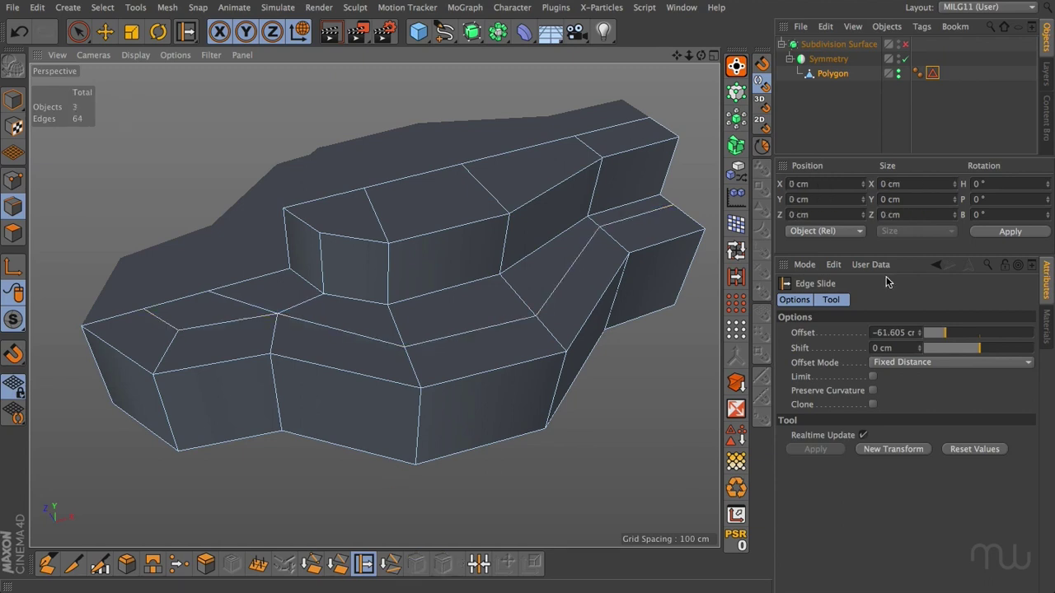
Step: Slide the cloned loop's end edge toward the outer rim by about 18.1 cm, and slide a ledge point on the symmetry seam by 7.4%
click(644, 214)
drag(643, 213, 660, 229)
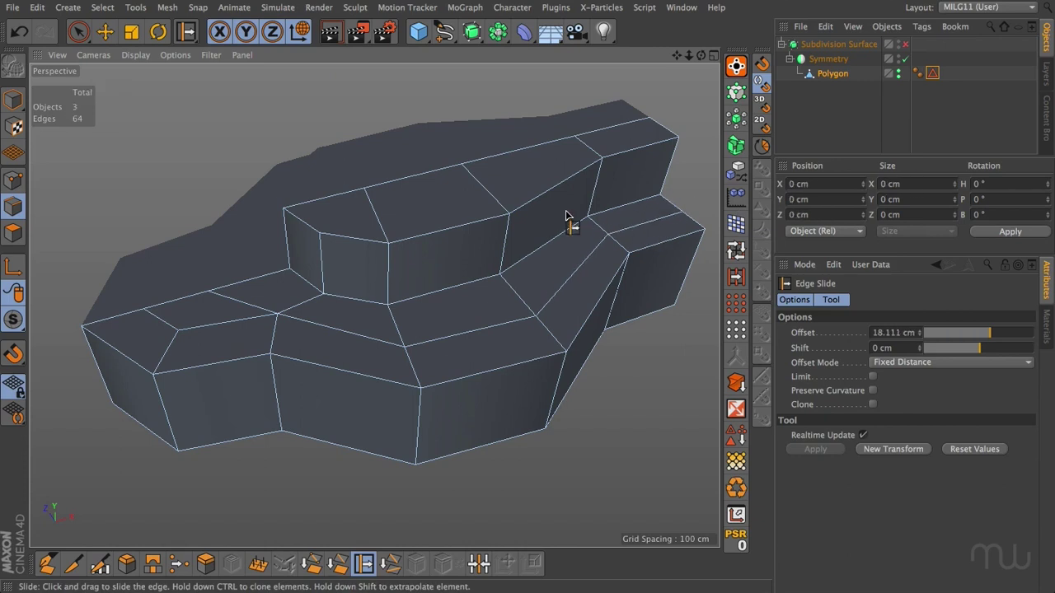
key(Return)
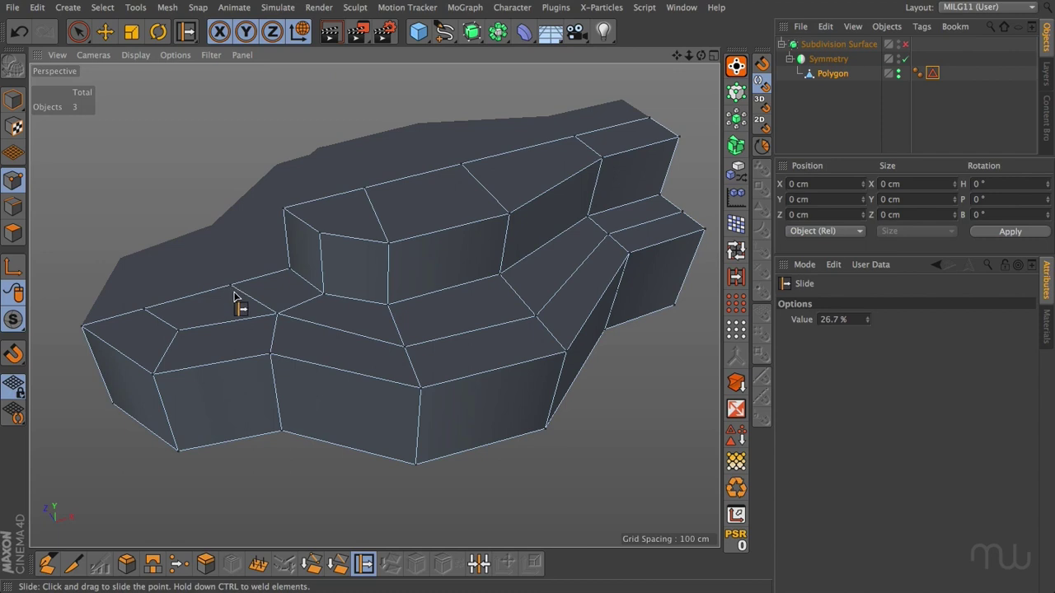
drag(230, 283, 207, 330)
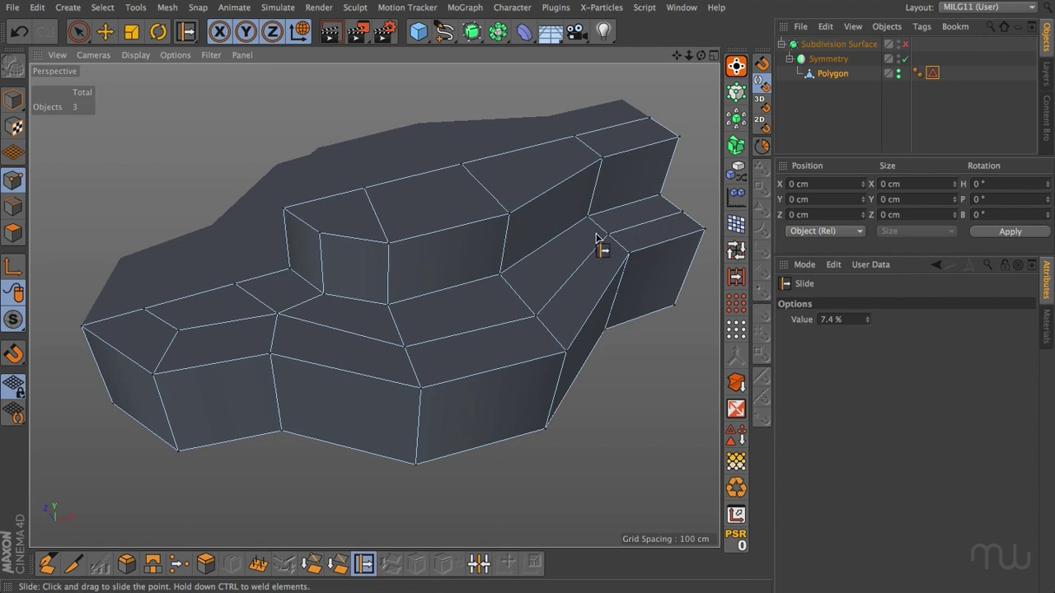
Step: Loop-select the outer polygon strip of the lower ledge, add the inner strip, and clear the selection
key(u)
key(l)
click(13, 235)
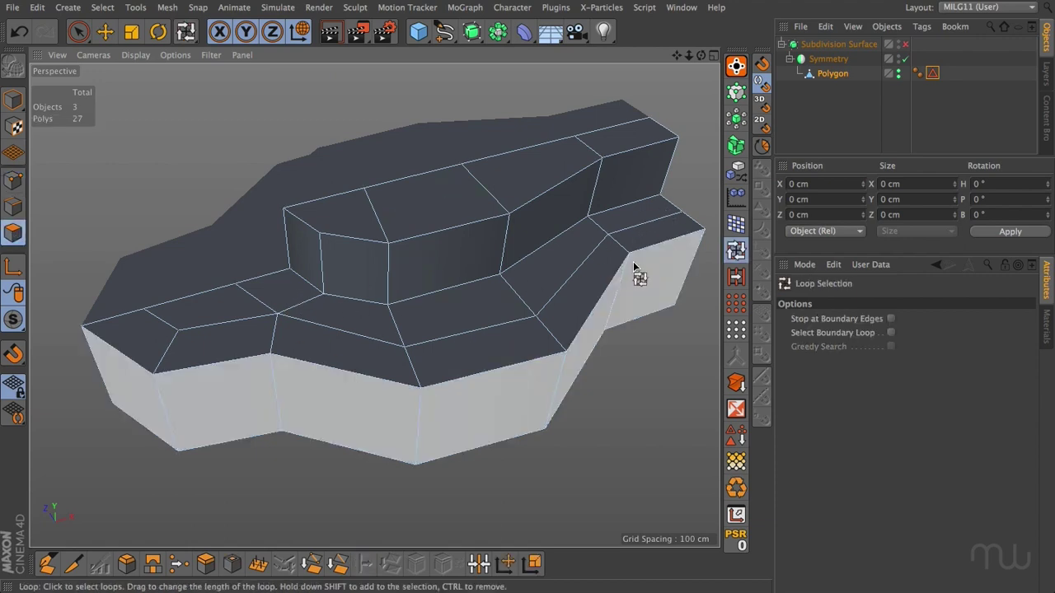
click(690, 224)
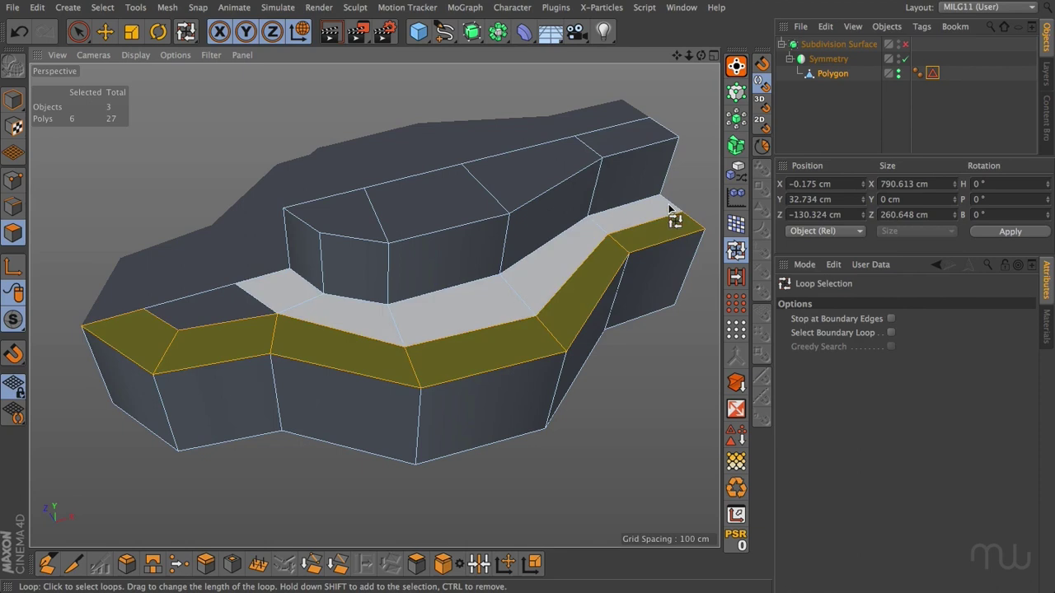
shift+click(663, 202)
key(e)
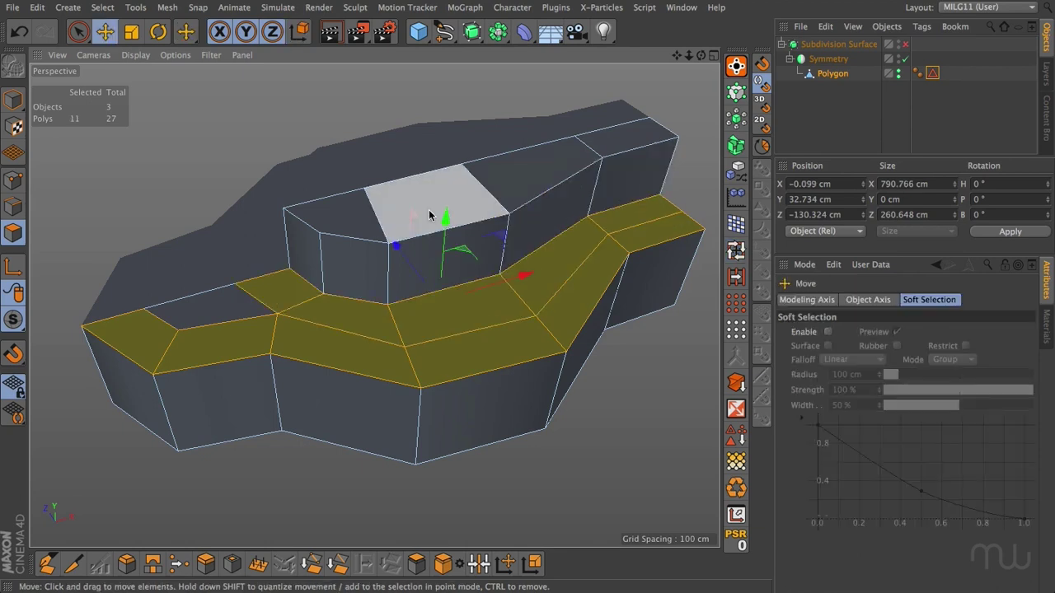
click(615, 422)
Step: Cut supporting loops beside the lower rim, the raised step's base and the upper rim with the Knife in Loop mode
key(k)
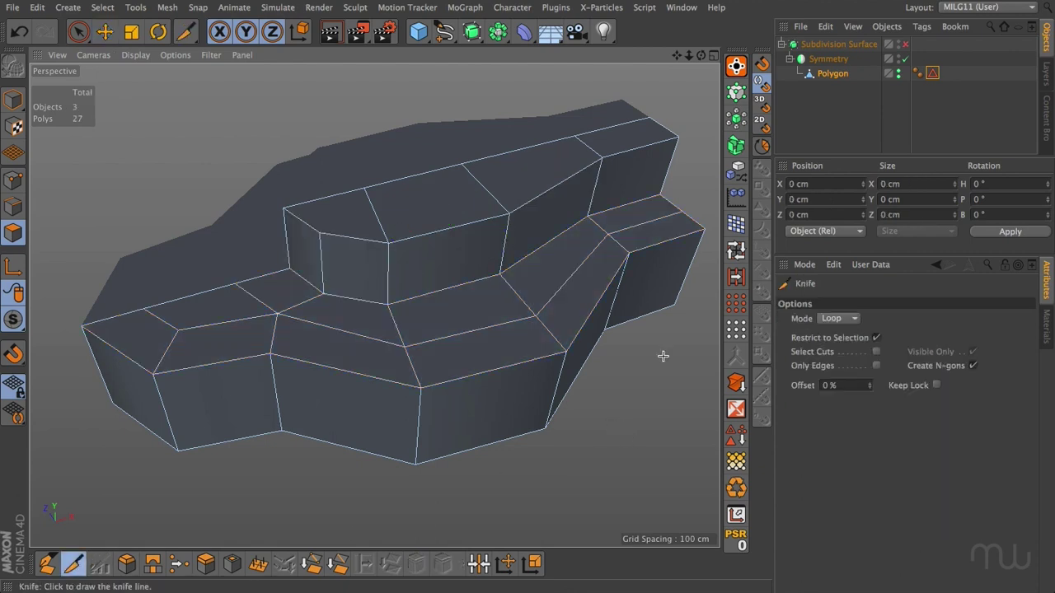
click(699, 224)
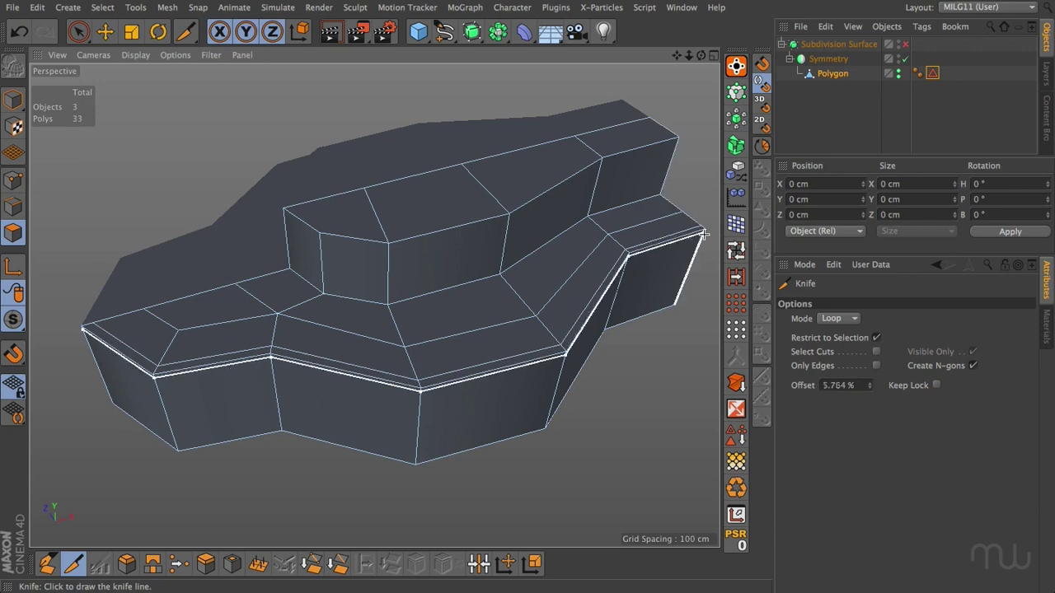
click(664, 196)
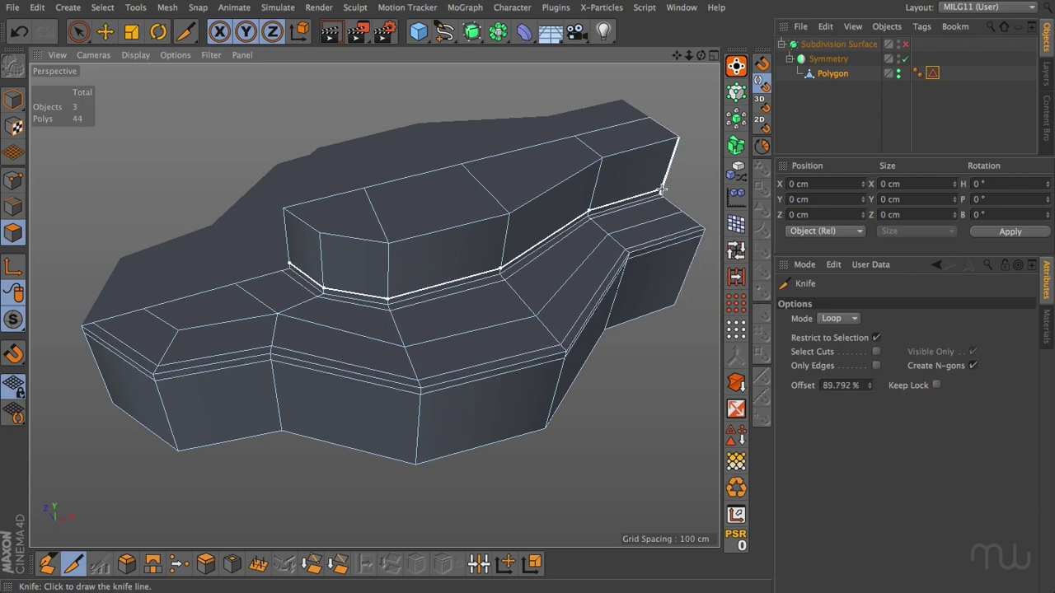
click(677, 142)
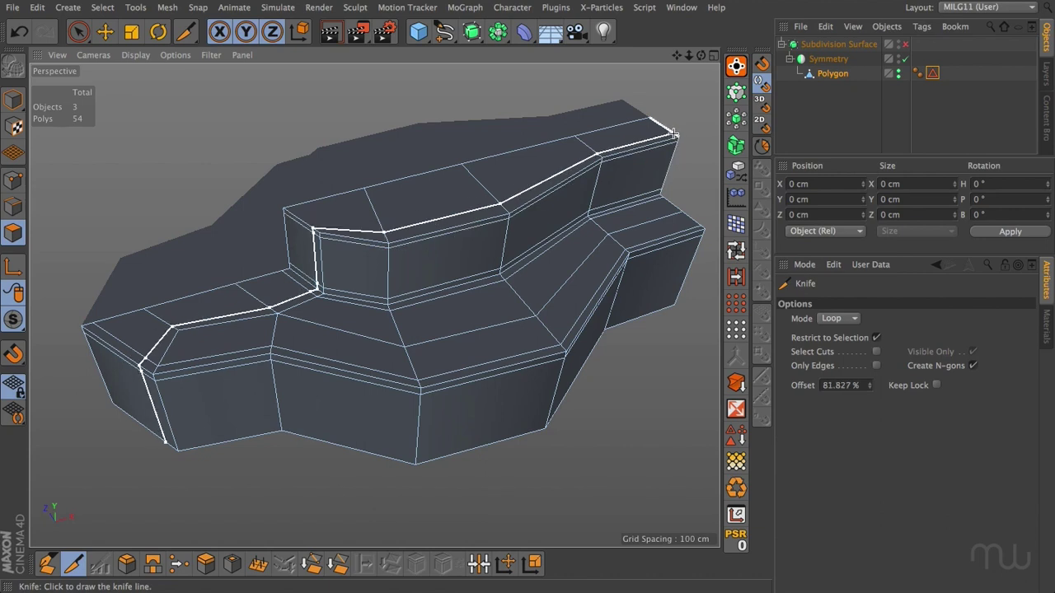
Step: Slide a supporting edge loop by about -7.9 cm with Edge Slide, and check the smoothed model with nothing selected
key(e)
click(363, 563)
drag(294, 483, 302, 454)
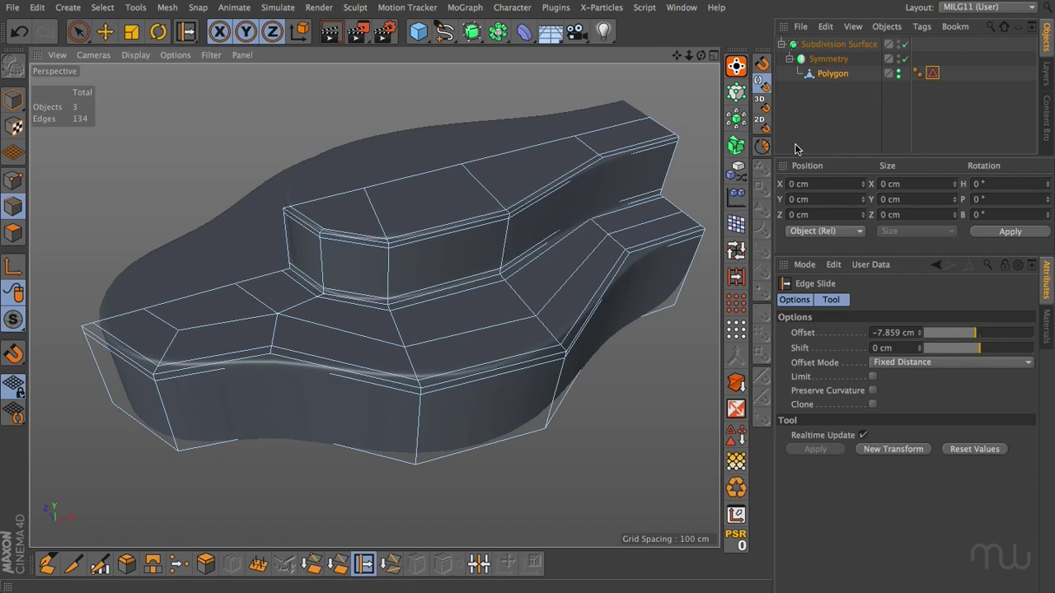
click(581, 395)
key(q)
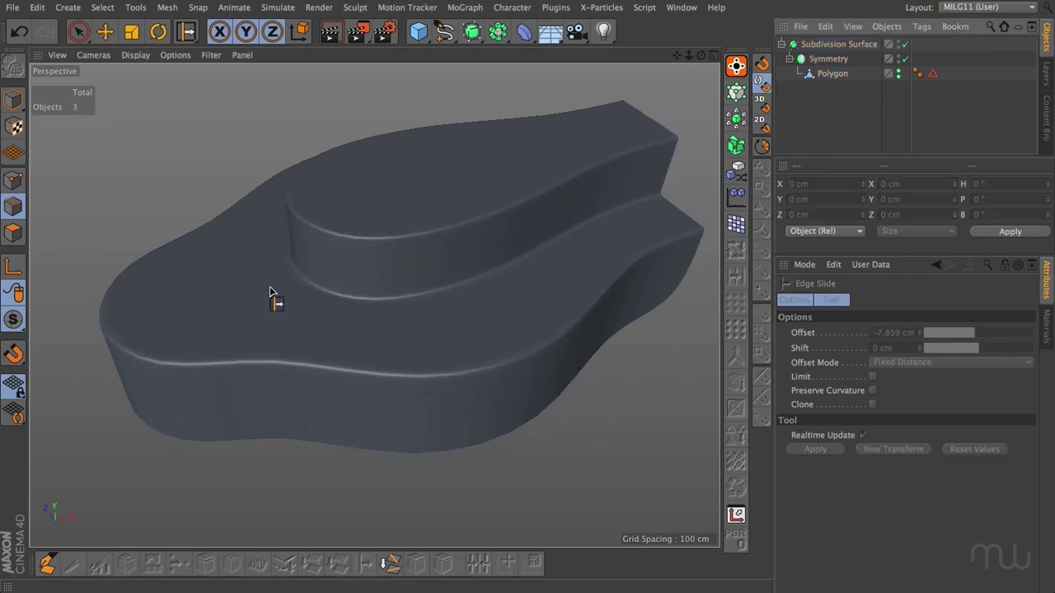
key(q)
Step: Compare the model with subdivision on and off, examining its profile in the perspective, front and right views
key(e)
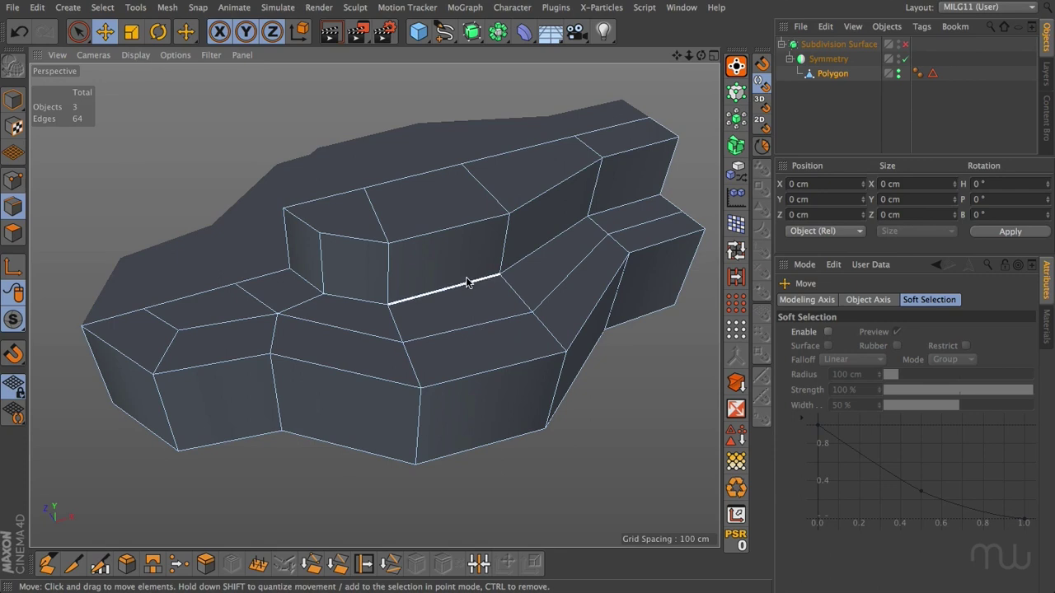
click(494, 343)
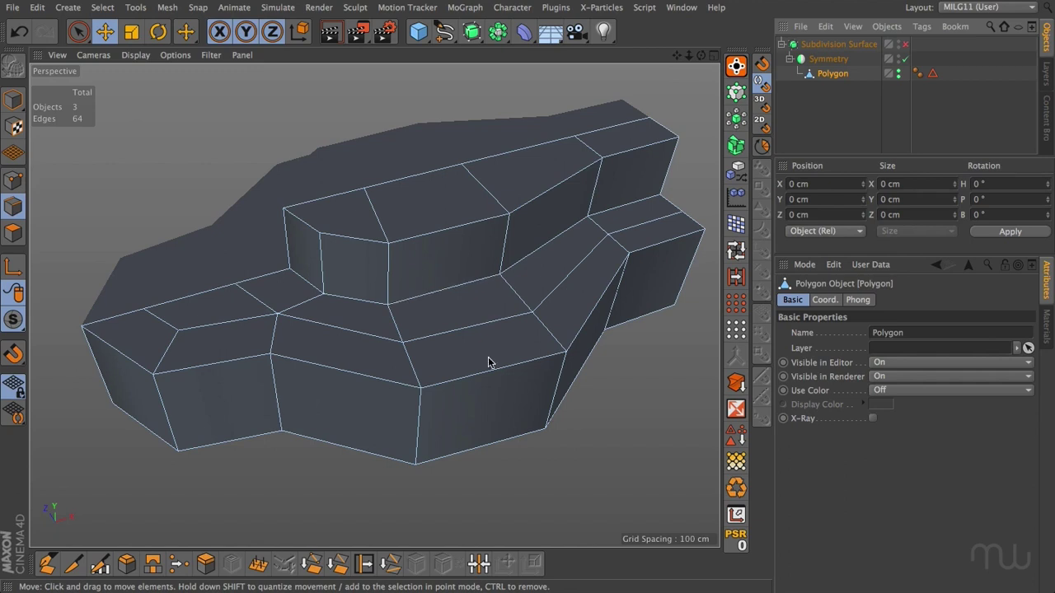
key(q)
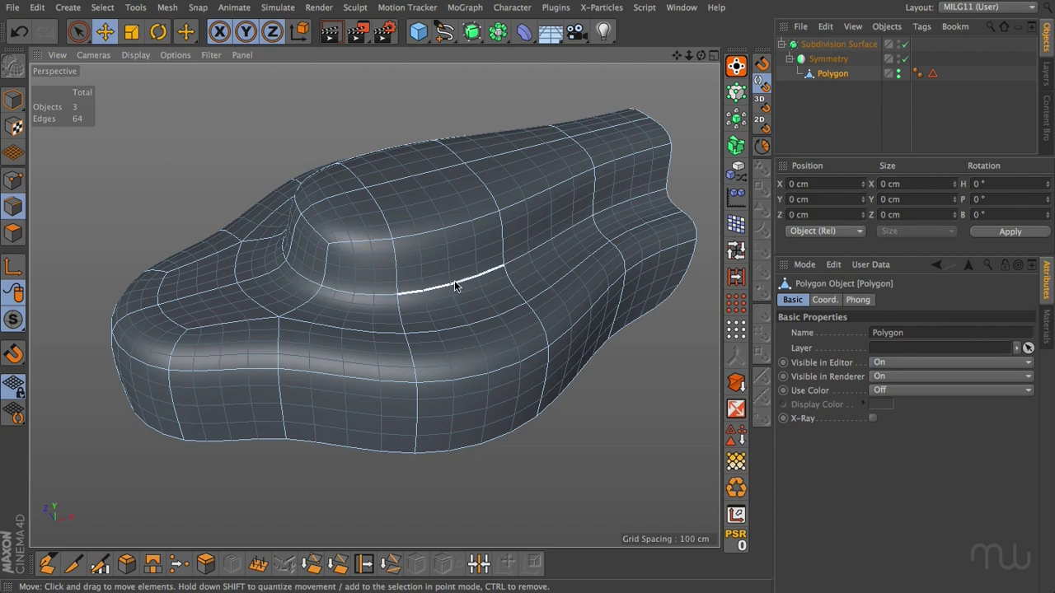
key(q)
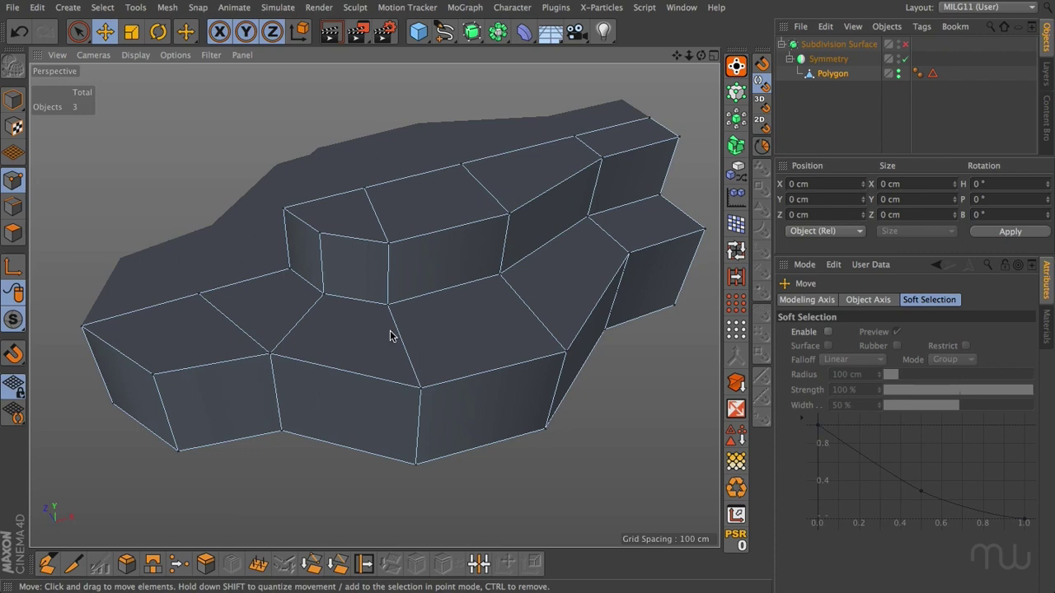
key(q)
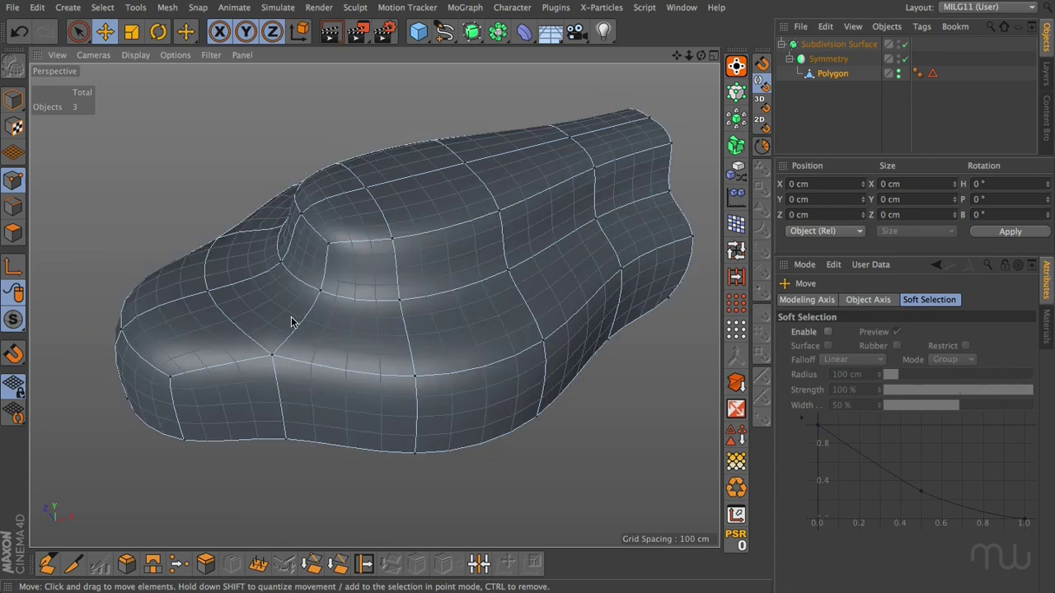
key(F4)
key(q)
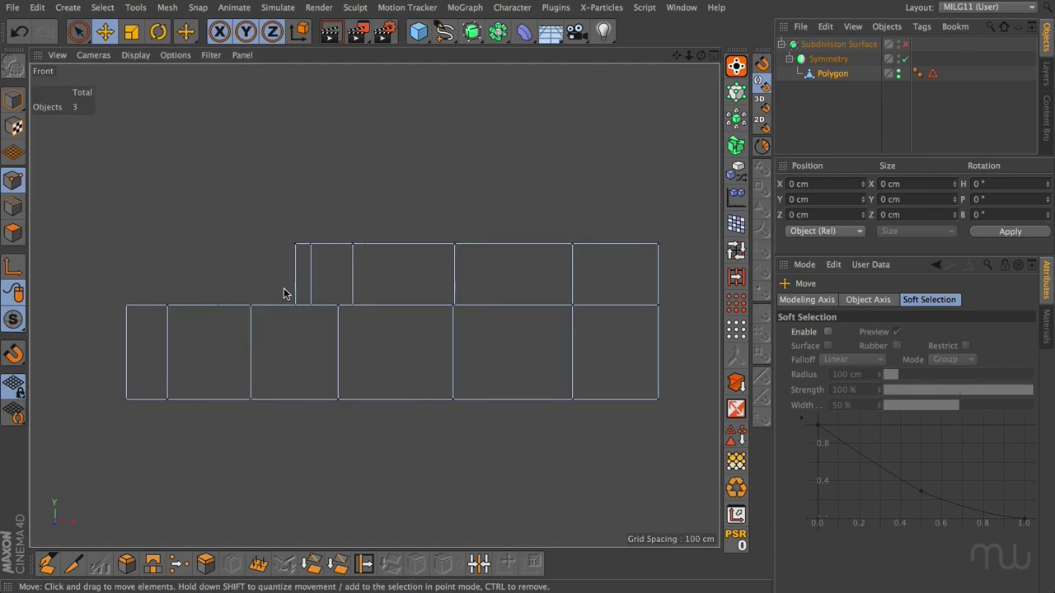
key(q)
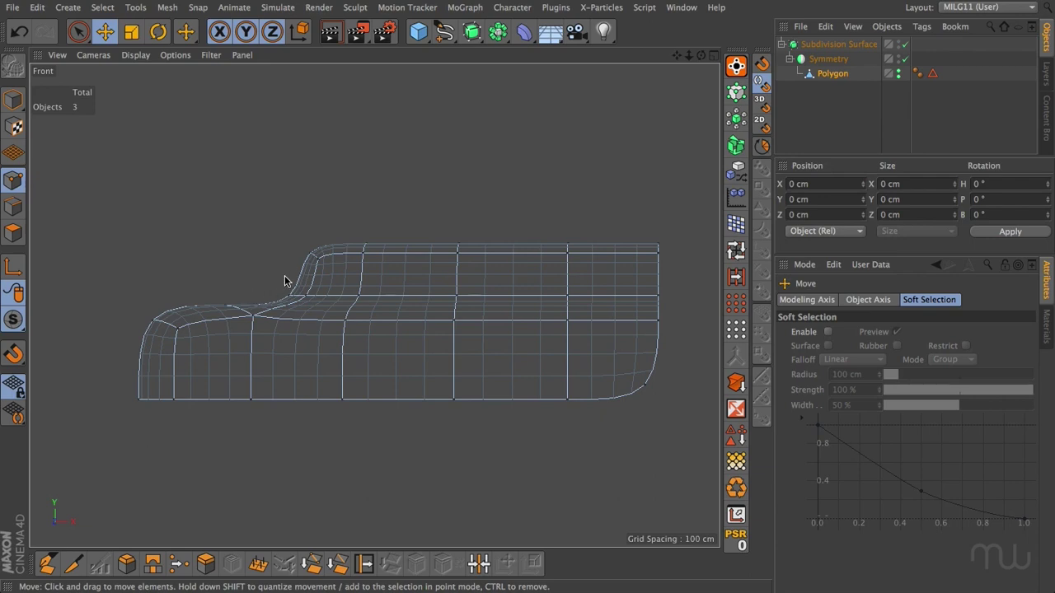
middle_click(272, 288)
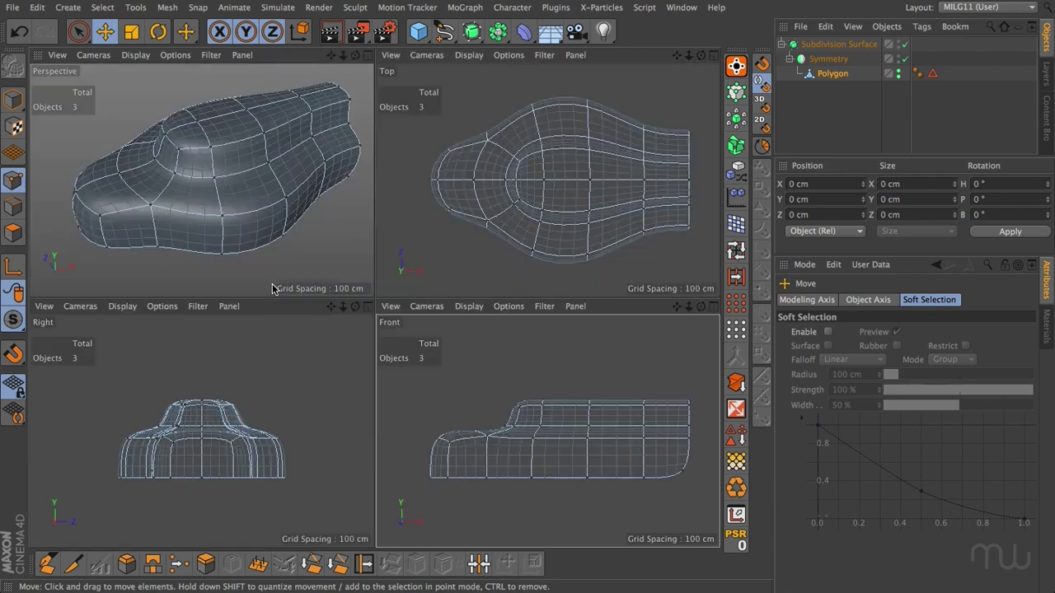
middle_click(268, 340)
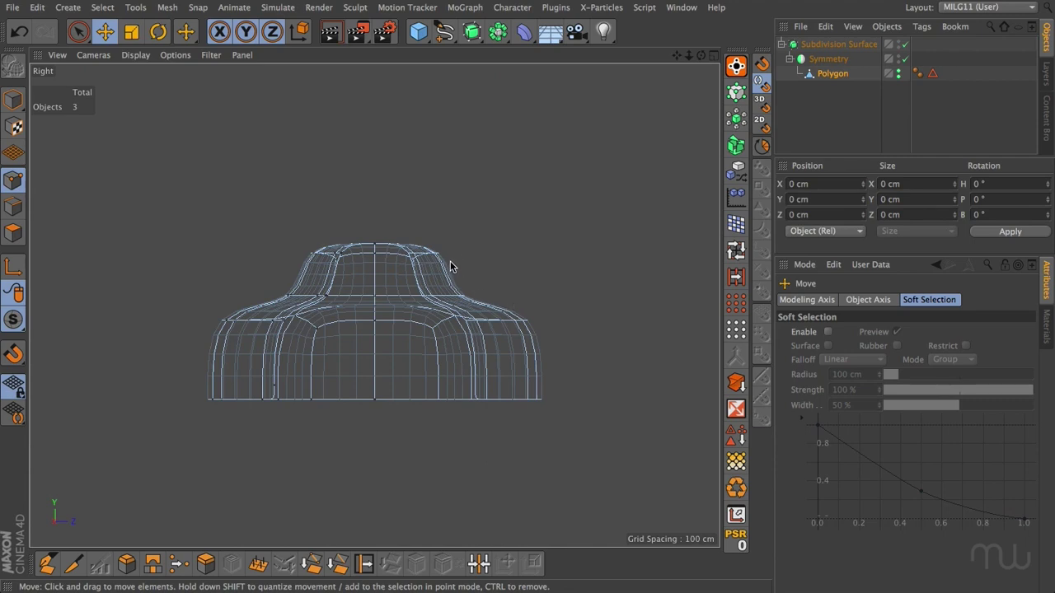
middle_click(486, 295)
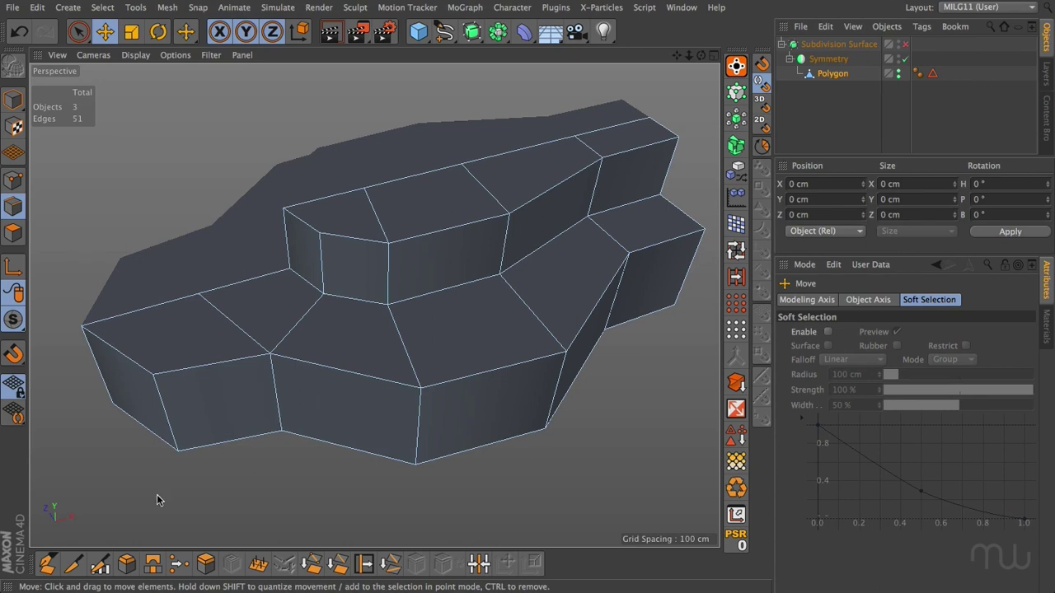
Step: Select the edge loop at the raised step's base, and set the bevel to Chamfer mode with 2 subdivisions
double_click(426, 298)
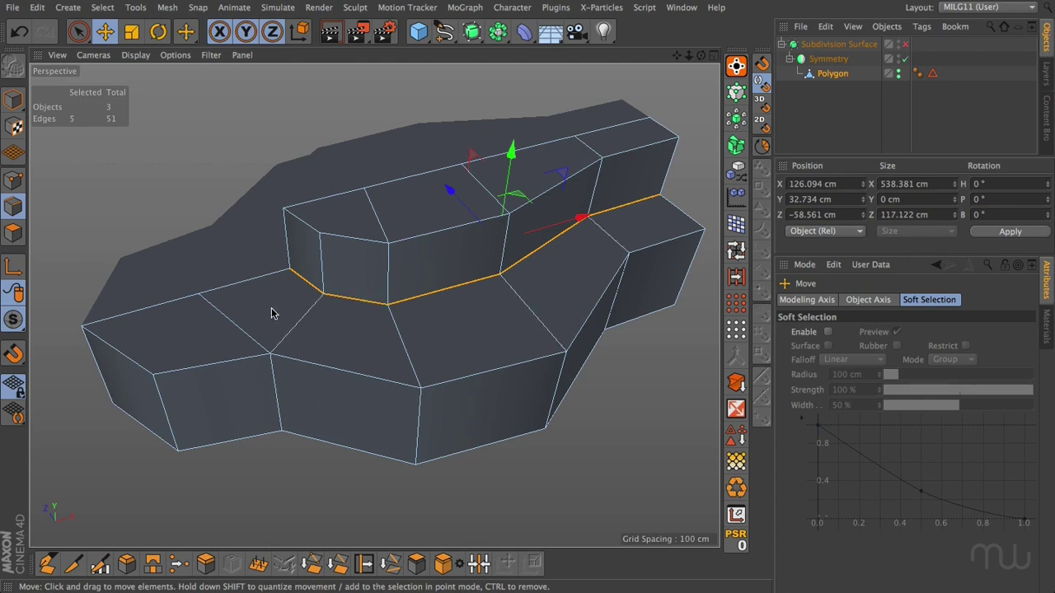
click(126, 564)
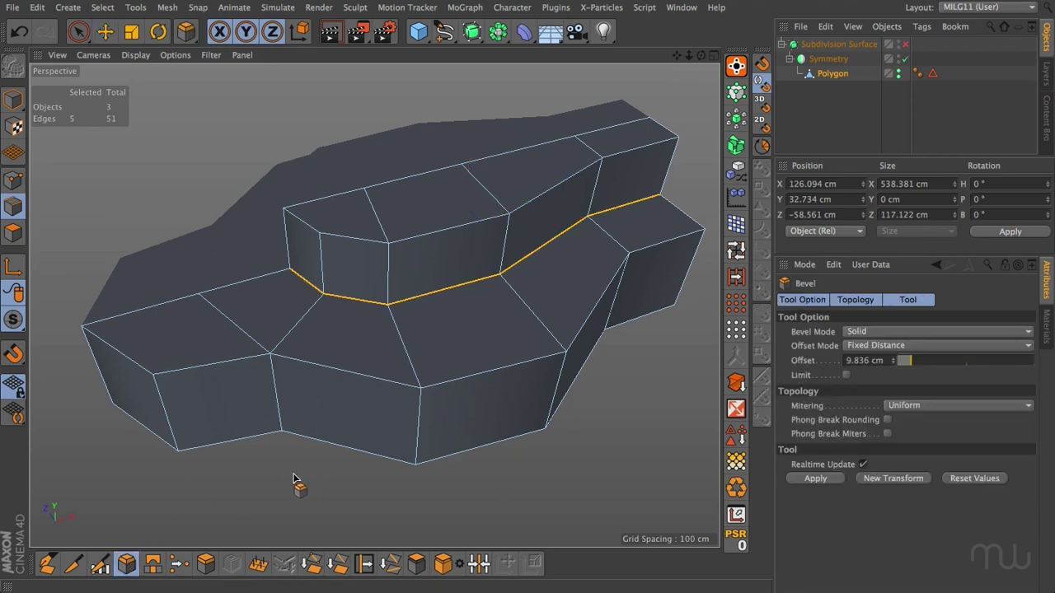
click(854, 331)
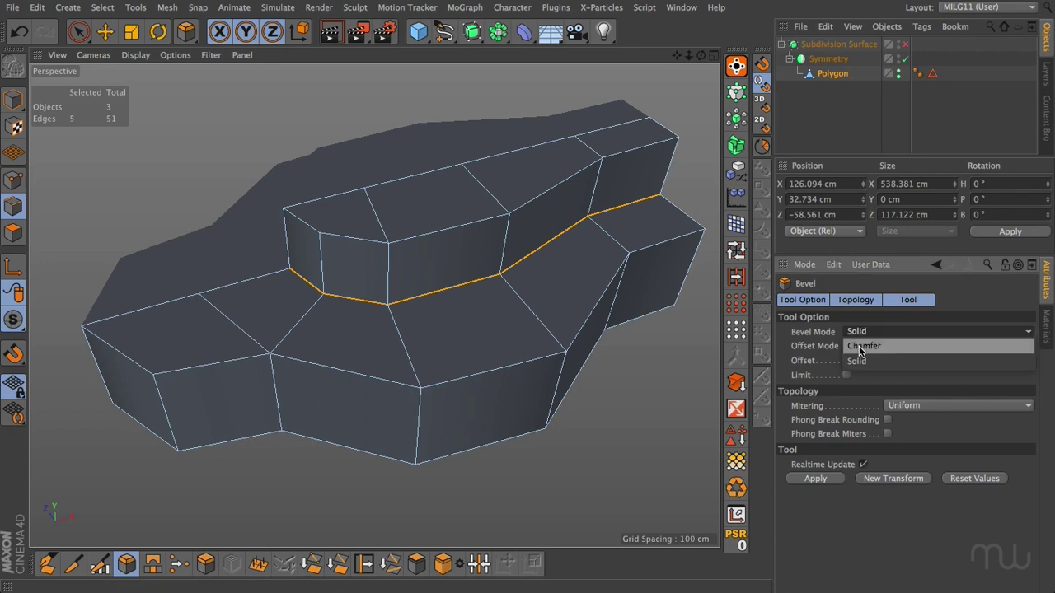
click(858, 345)
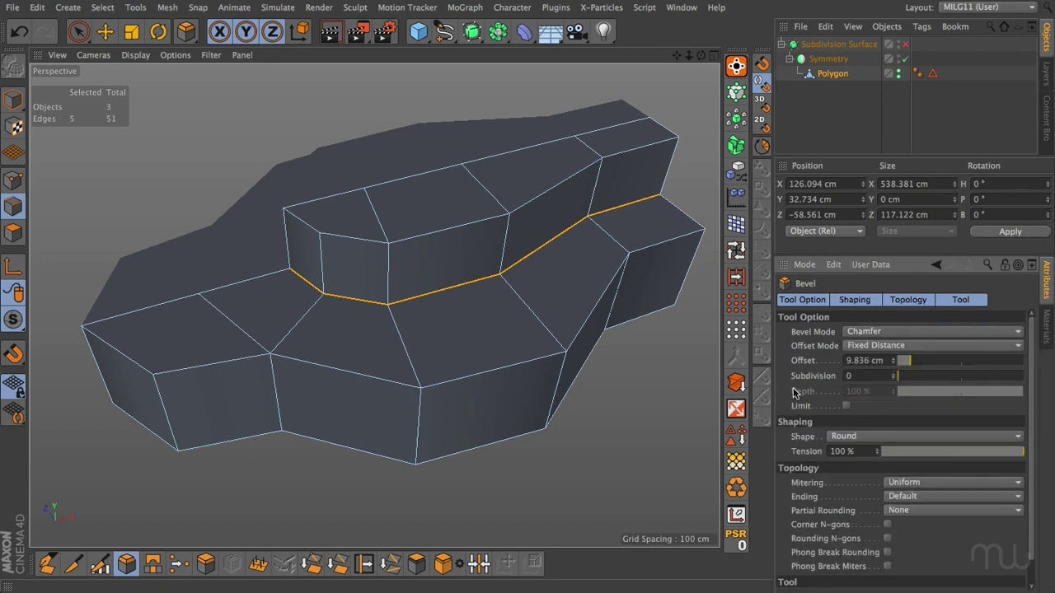
drag(897, 376, 901, 379)
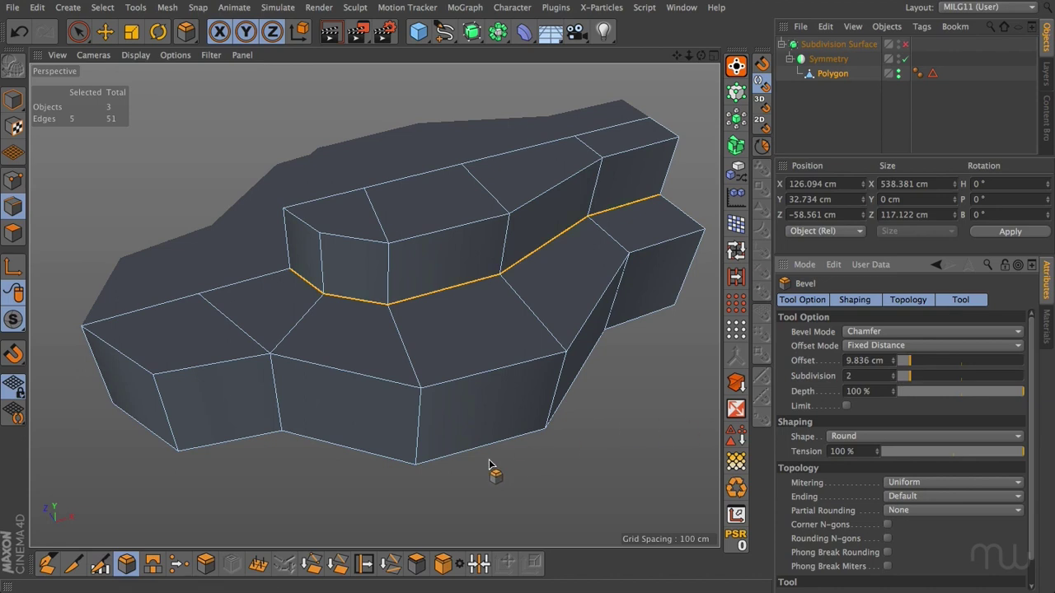
Step: Bevel the base loop by about 60.6 cm, reduce its subdivision to 1, and preview the smoothed model
drag(494, 464, 778, 464)
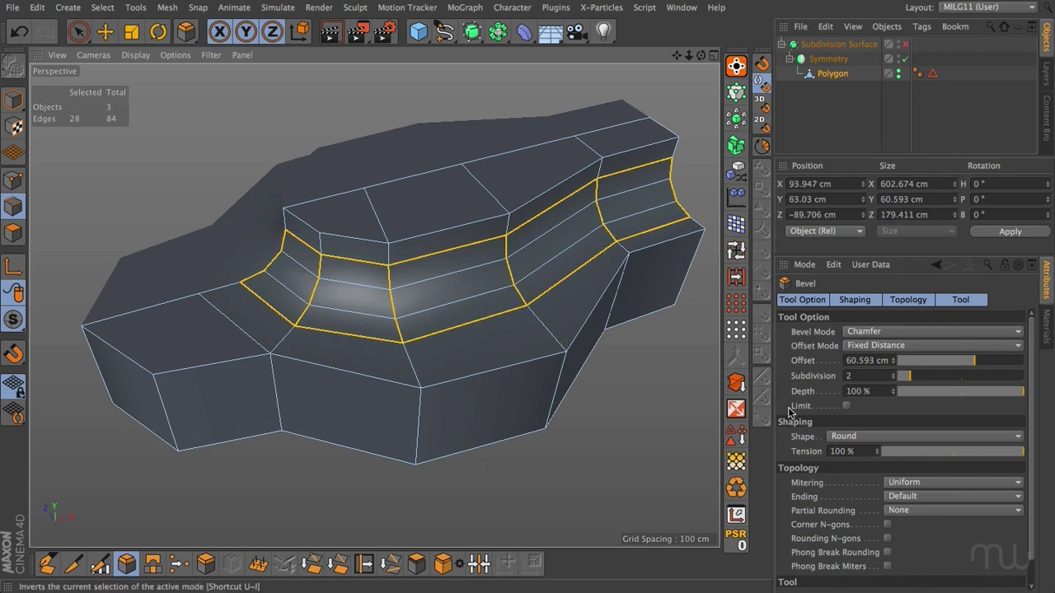
drag(908, 374, 905, 375)
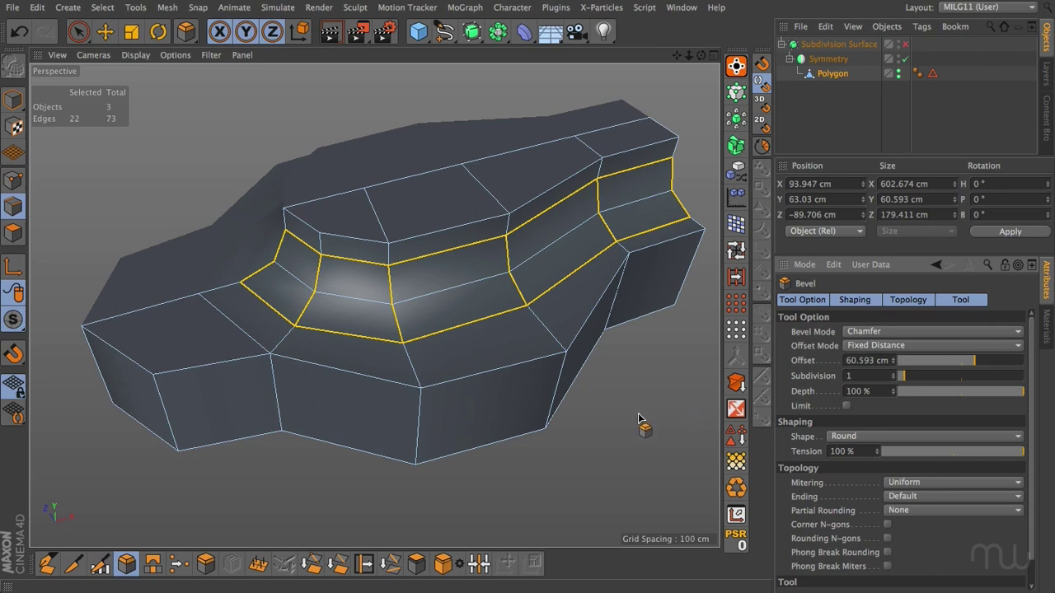
key(e)
click(322, 465)
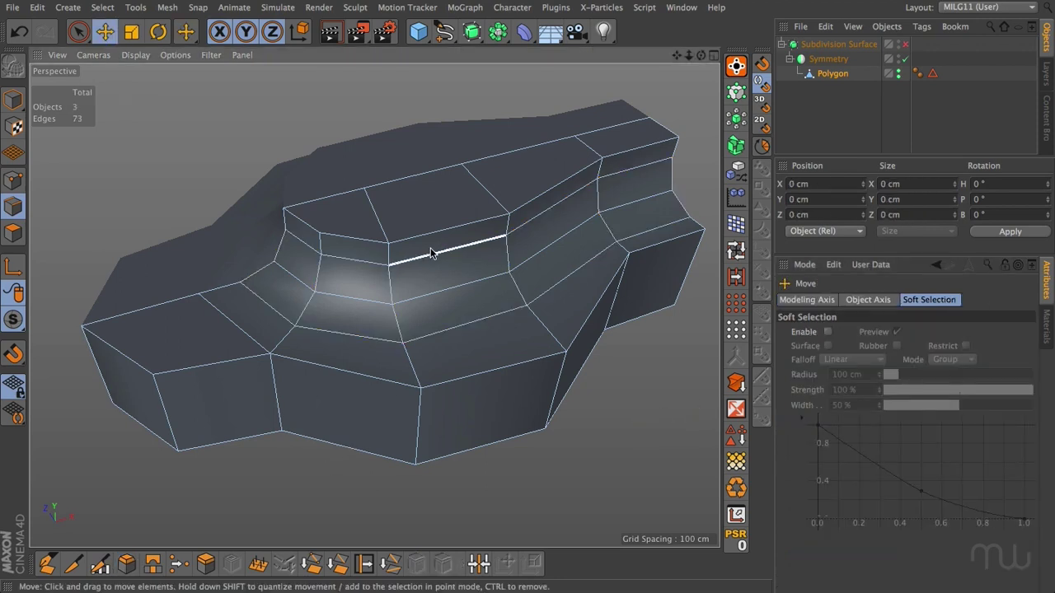
click(904, 45)
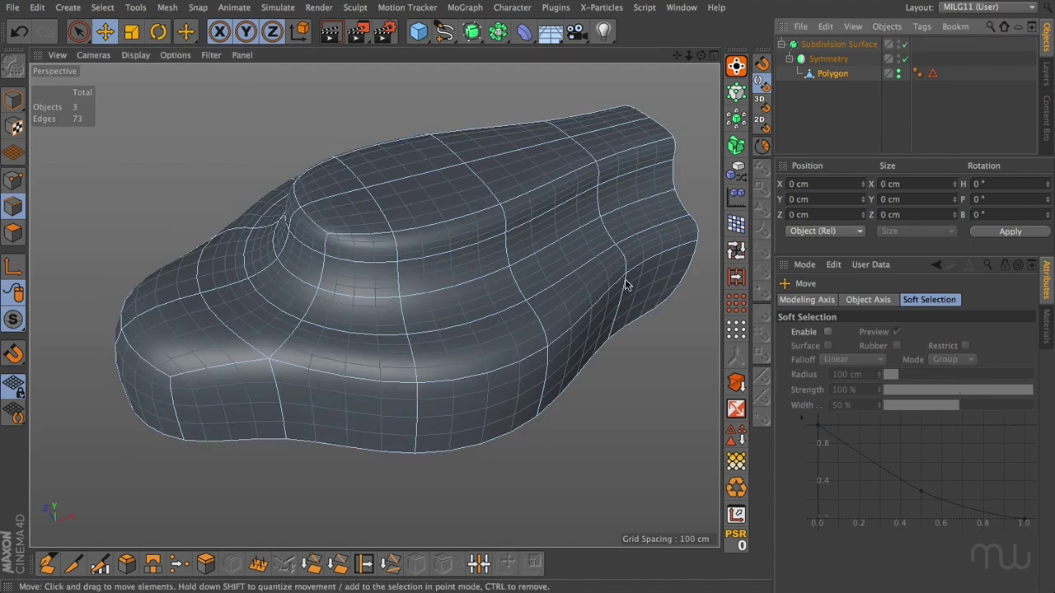
alt+drag(567, 241, 525, 247)
click(358, 280)
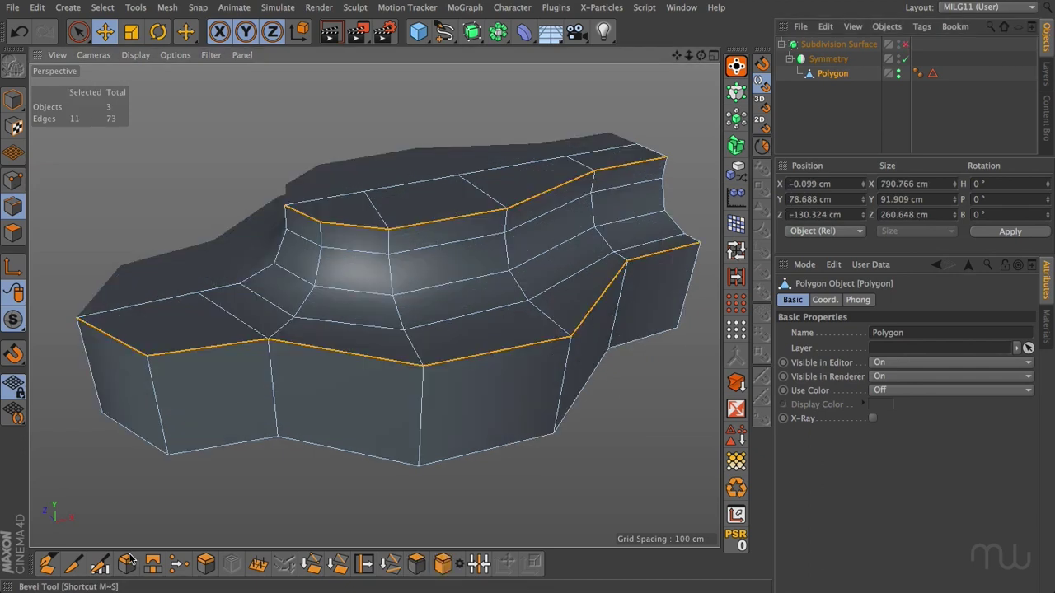
Step: Bevel the upper and lower rim loops in Solid mode by about 3.2 cm, and inspect the smoothed model
click(126, 564)
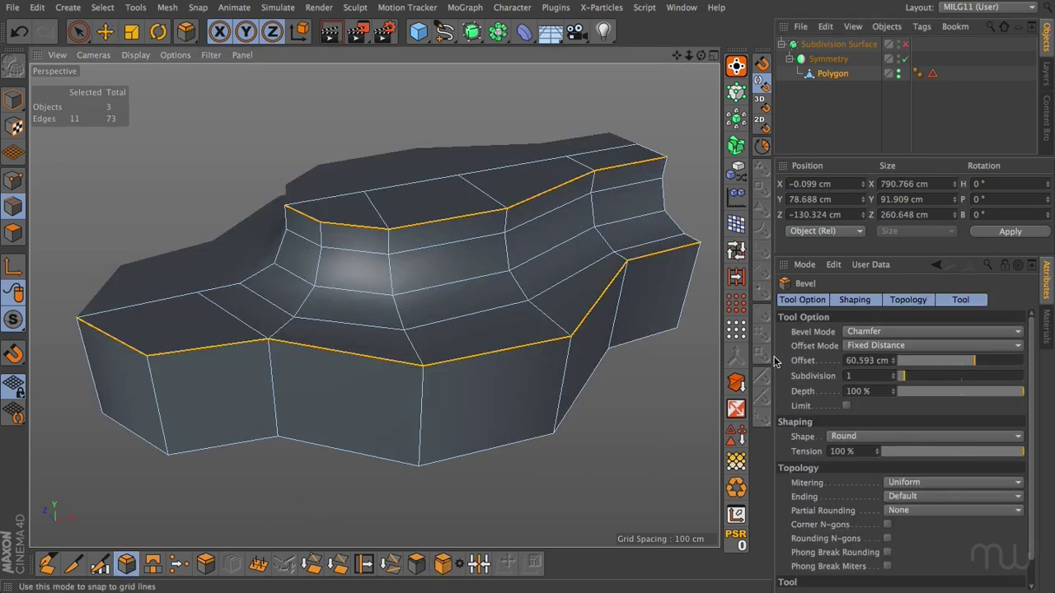
click(861, 331)
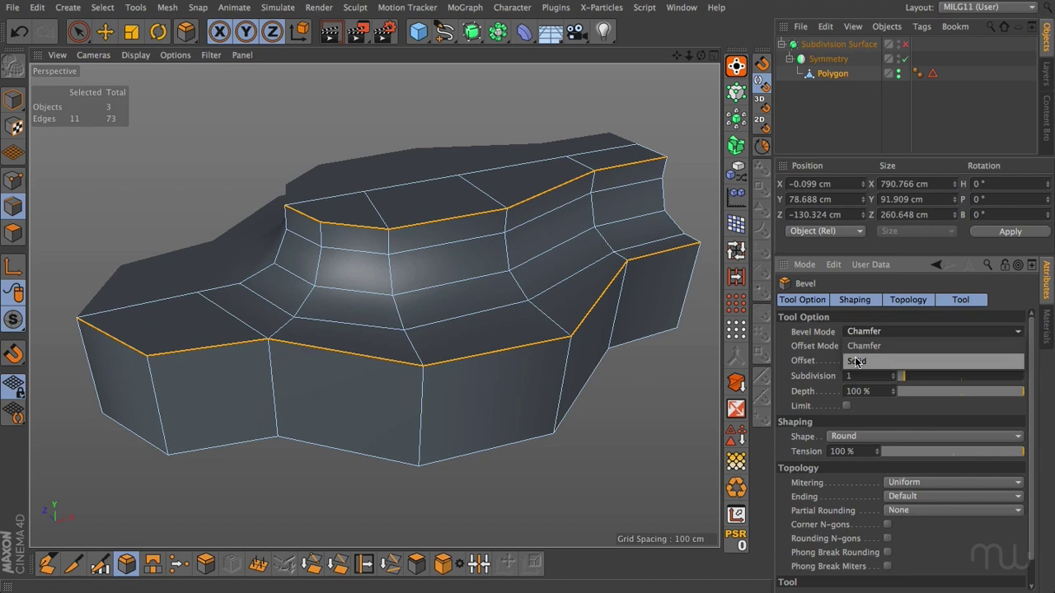
click(856, 361)
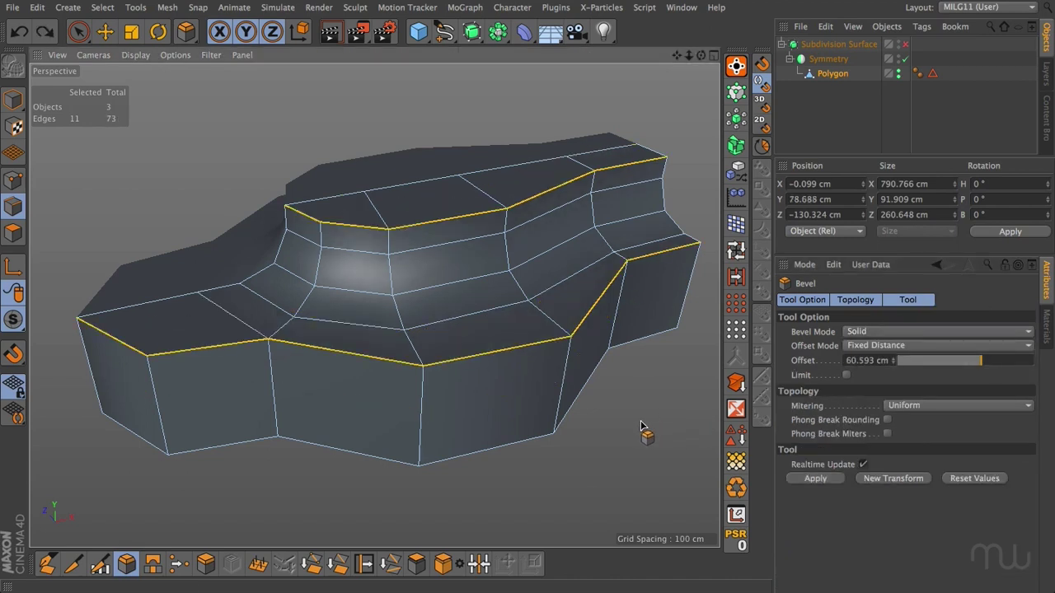
click(593, 449)
mouse_move(593, 449)
mouse_down()
mouse_move(651, 449)
mouse_move(597, 445)
mouse_up()
key(q)
drag(700, 54, 589, 71)
mouse_move(701, 54)
mouse_down()
mouse_move(611, 101)
mouse_move(701, 55)
mouse_up()
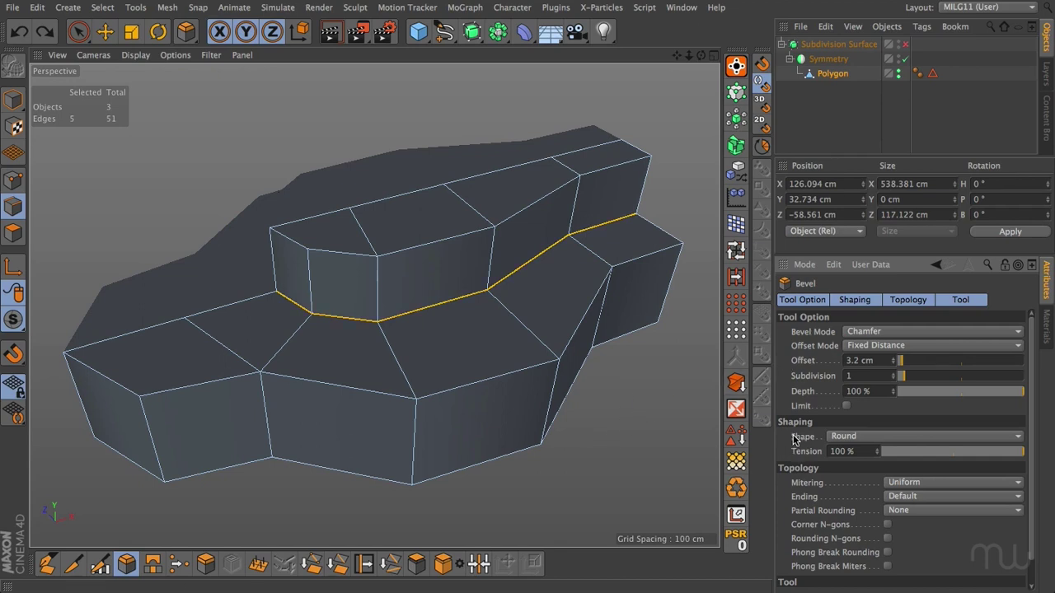
Step: Set the Chamfer bevel's shape to User for the selected loop at the raised step's base
click(849, 437)
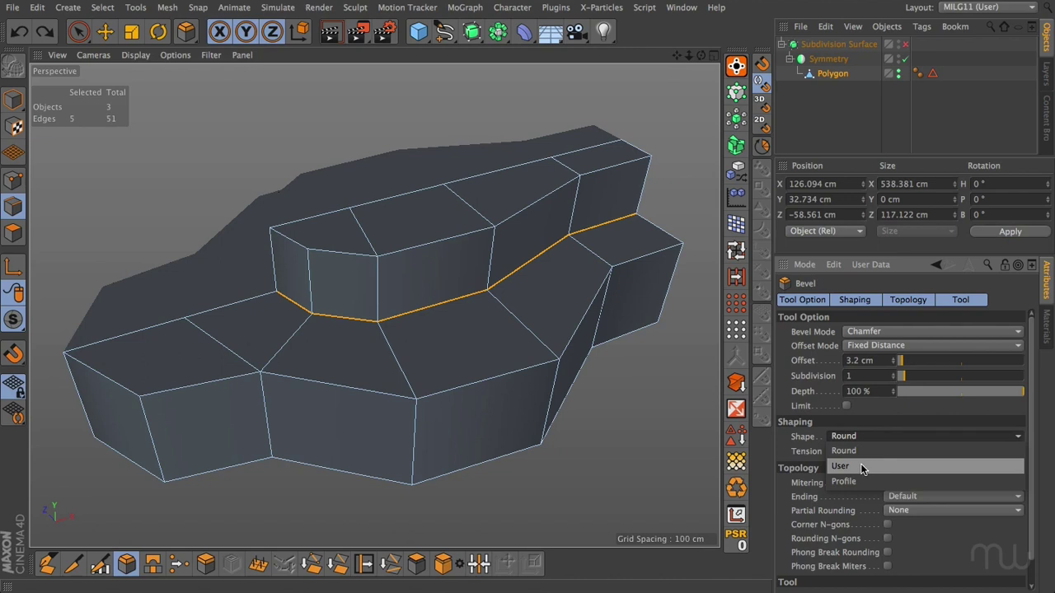
click(861, 465)
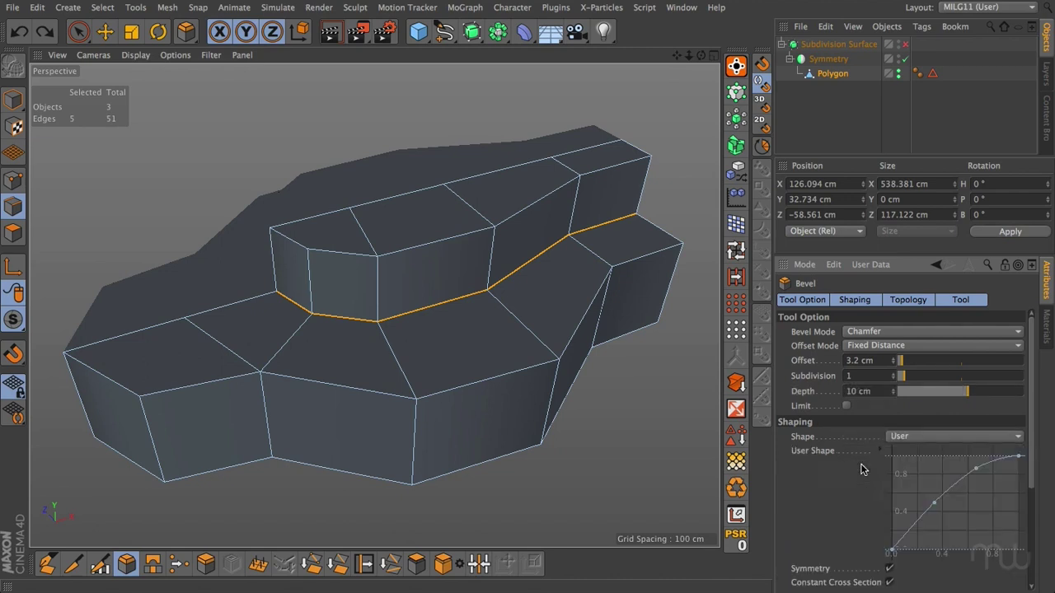
Step: Try the Profile shape for the Chamfer bevel, and set the shape to Round
click(898, 435)
click(900, 480)
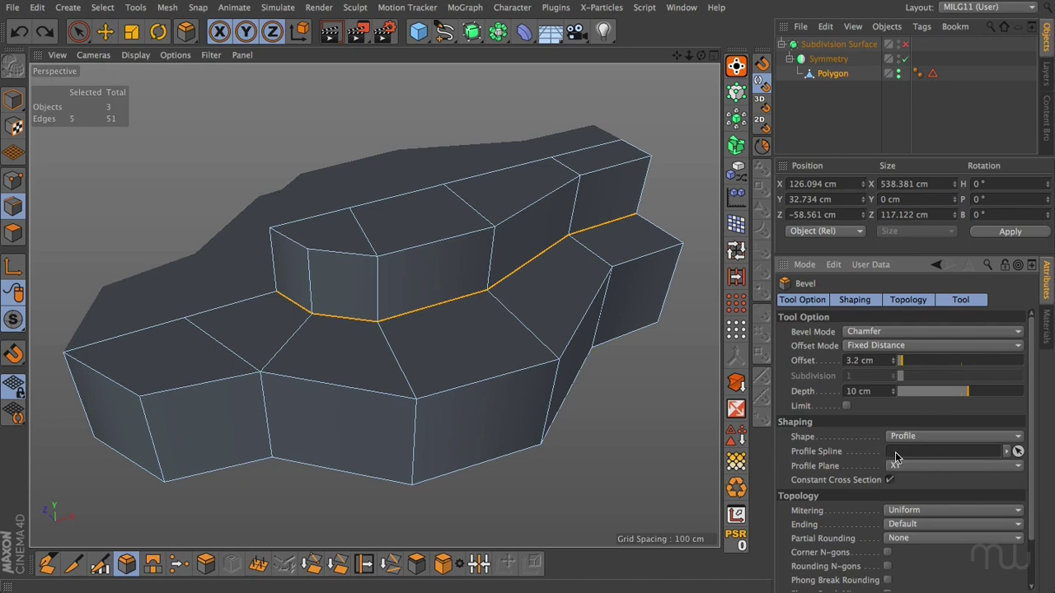
click(906, 437)
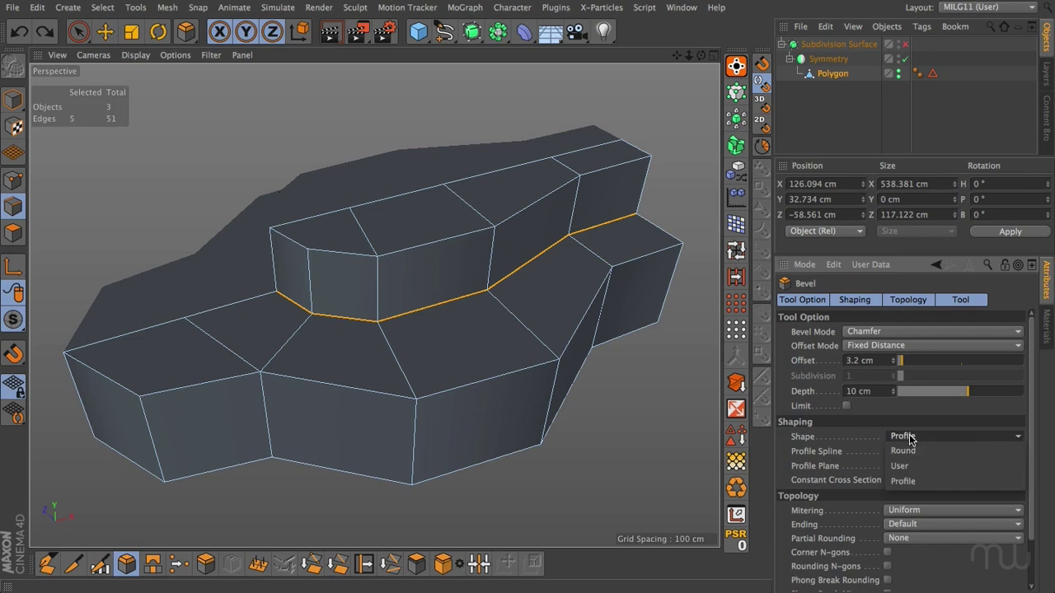
click(902, 450)
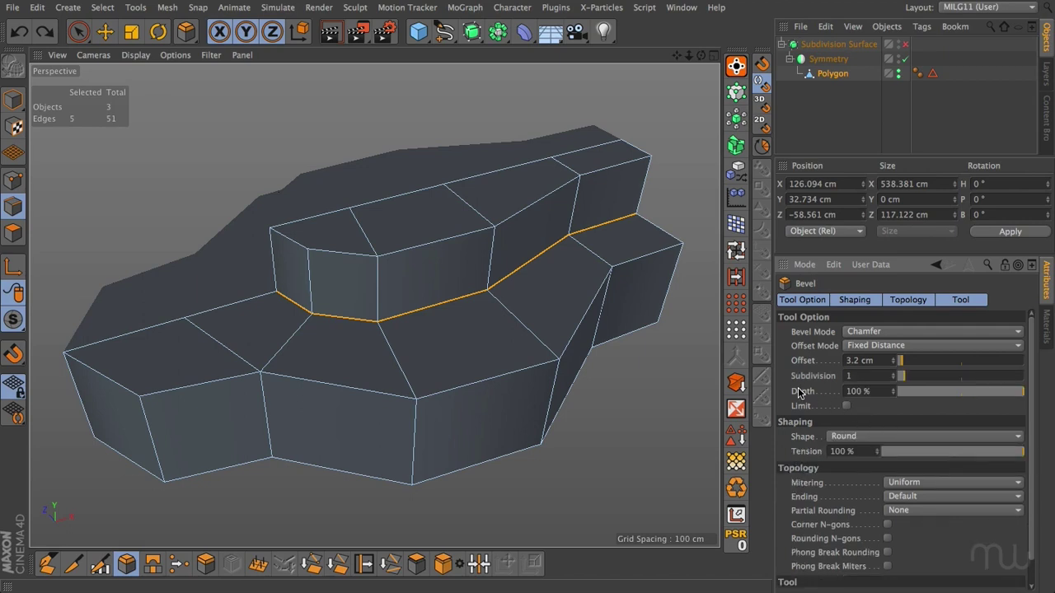
Step: Bevel the raised step's base loop by about 59.8 cm with -100% depth and 2 subdivisions
drag(971, 392, 920, 395)
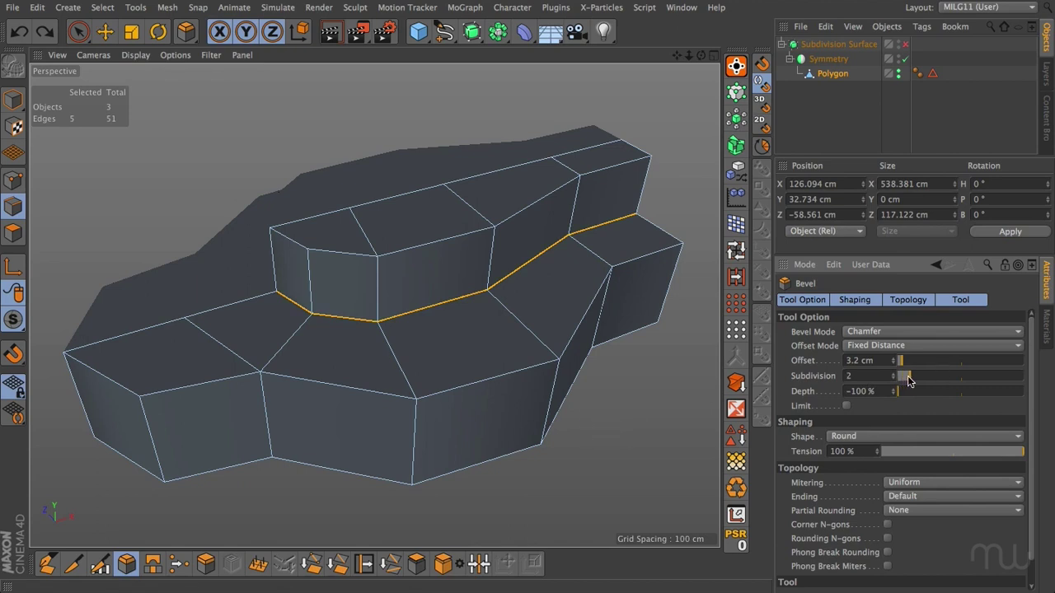
drag(601, 422, 751, 423)
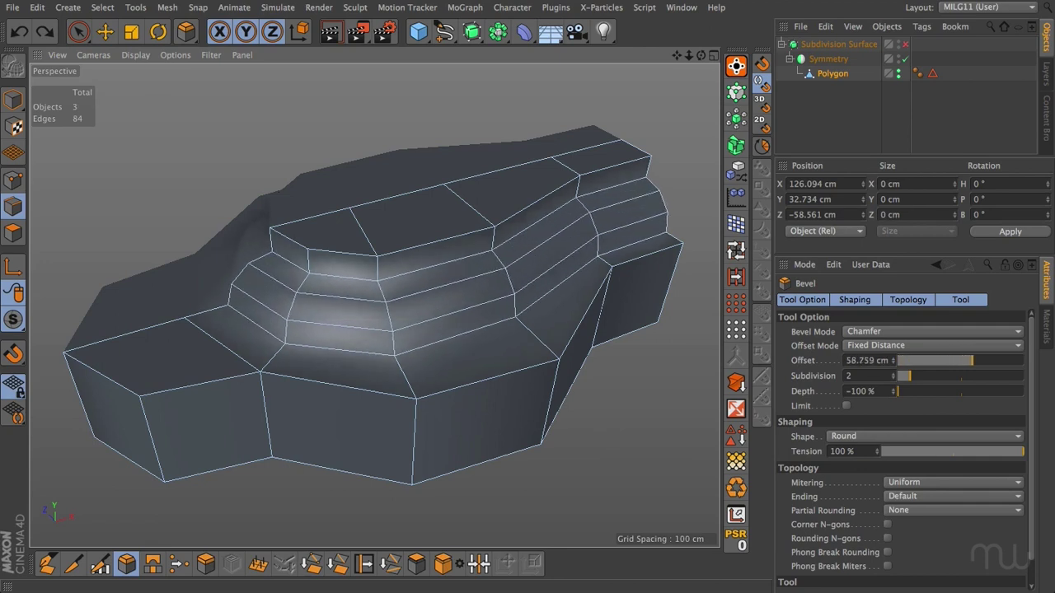
Step: Select the upper and lower rim loops together with the two loops bordering the rounded bevel
key(e)
click(410, 245)
double_click(410, 246)
shift+double_click(337, 274)
shift+double_click(343, 349)
shift+double_click(300, 384)
shift+click(120, 391)
Step: Bevel the four selected edge loops in Solid mode by about 3.5 cm
click(126, 563)
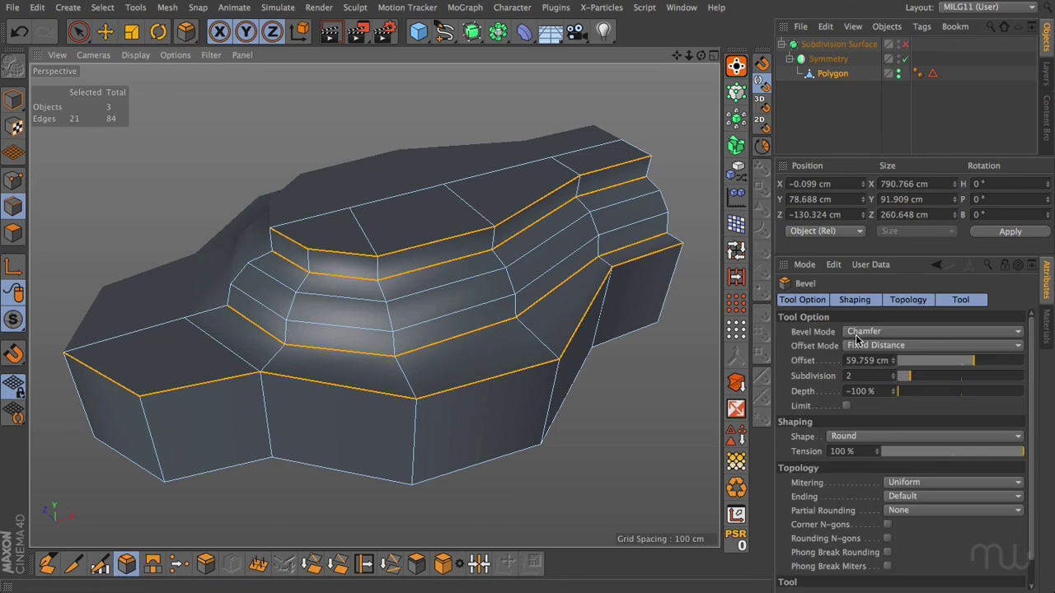
click(874, 331)
click(863, 360)
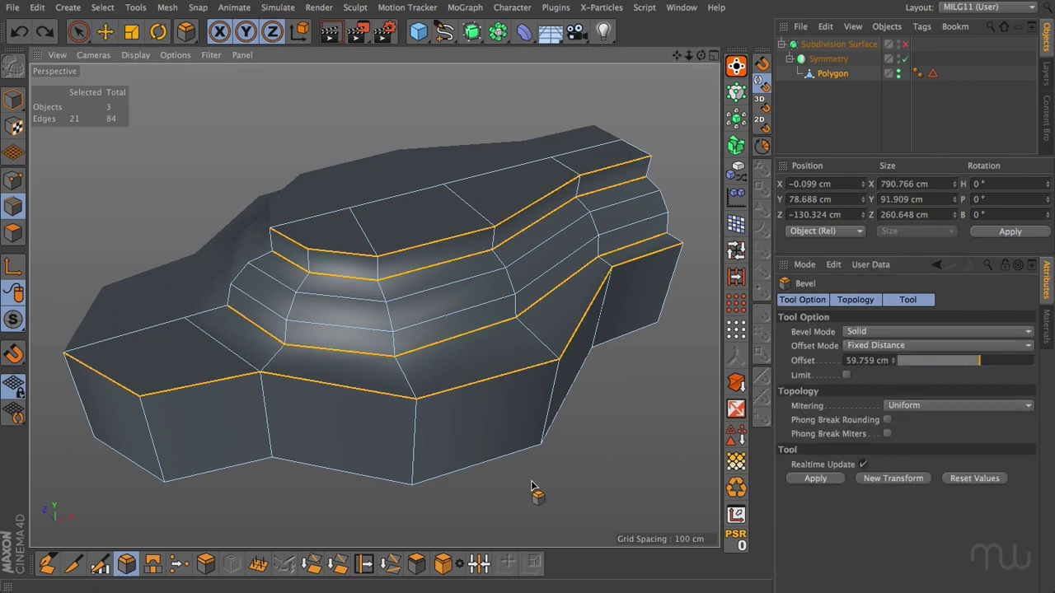
drag(533, 314, 548, 314)
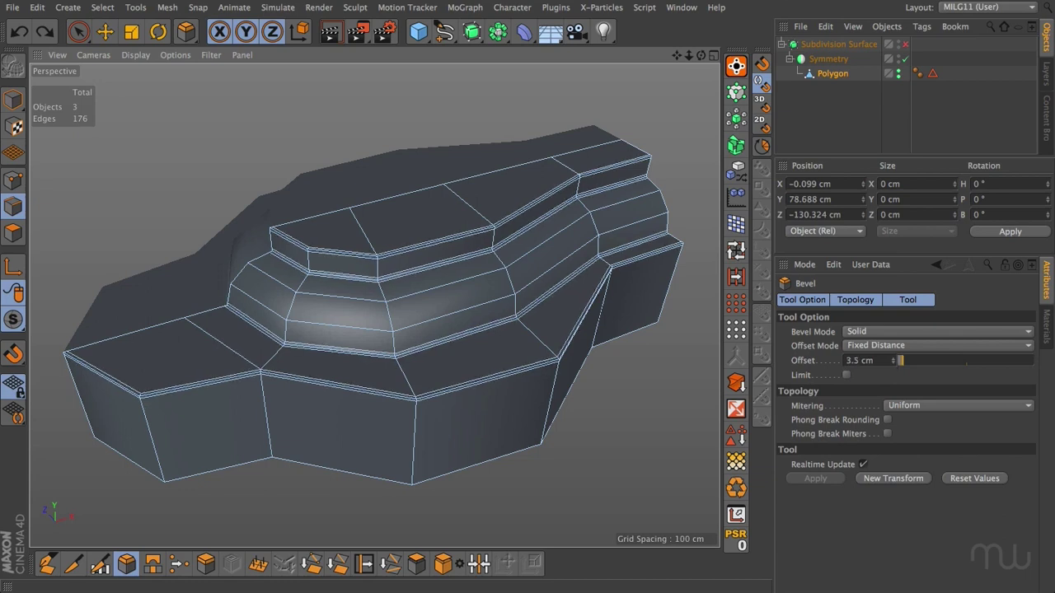
Step: Enable the Subdivision Surface and deselect all objects to show the smoothed model without its wireframe
key(e)
click(905, 44)
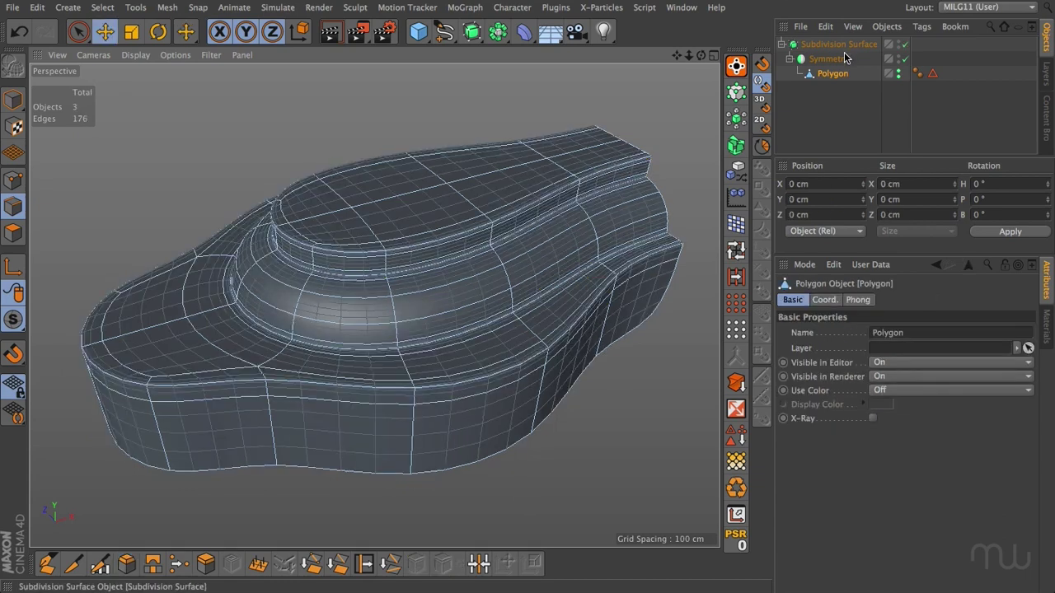
click(819, 107)
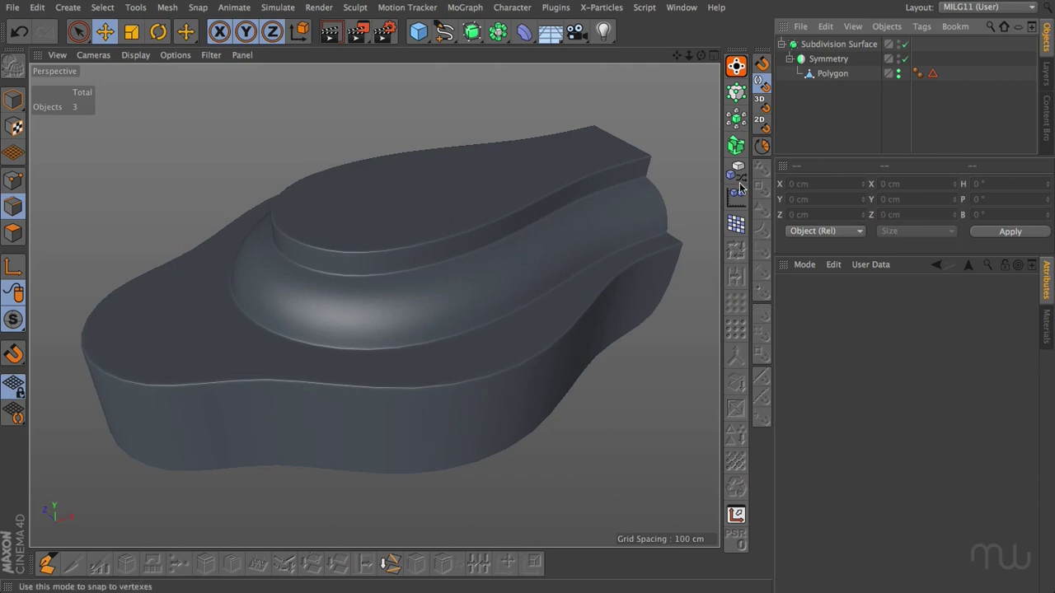
Step: Set the Subdivision Surface's editor subdivision to 3, and inspect the smoothed model's rounded step
mouse_move(689, 54)
mouse_down()
mouse_move(689, 74)
mouse_move(689, 55)
mouse_move(701, 64)
mouse_up()
click(857, 44)
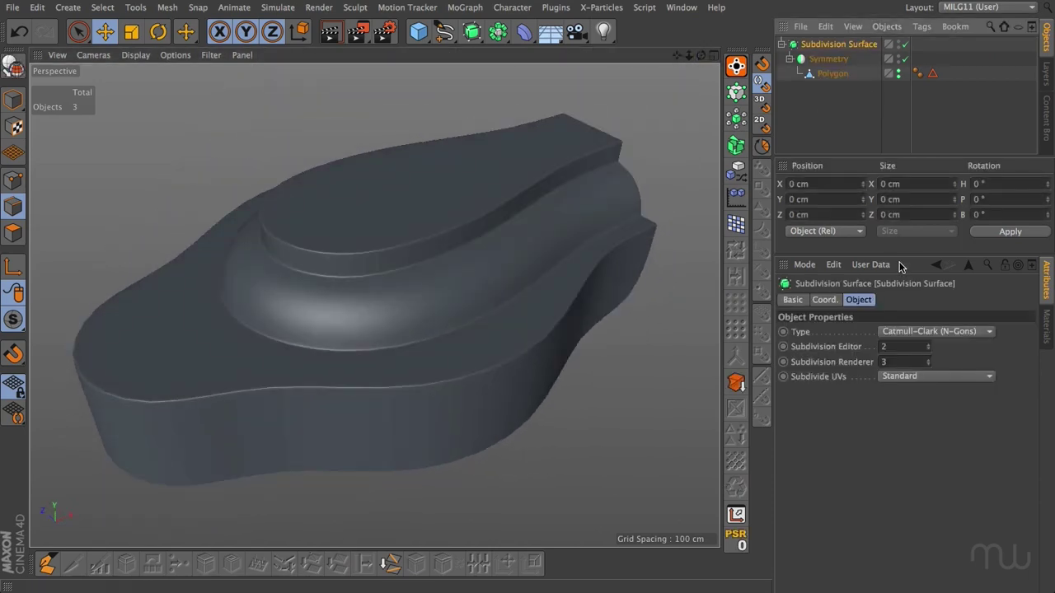
click(929, 347)
text(3)
key(Return)
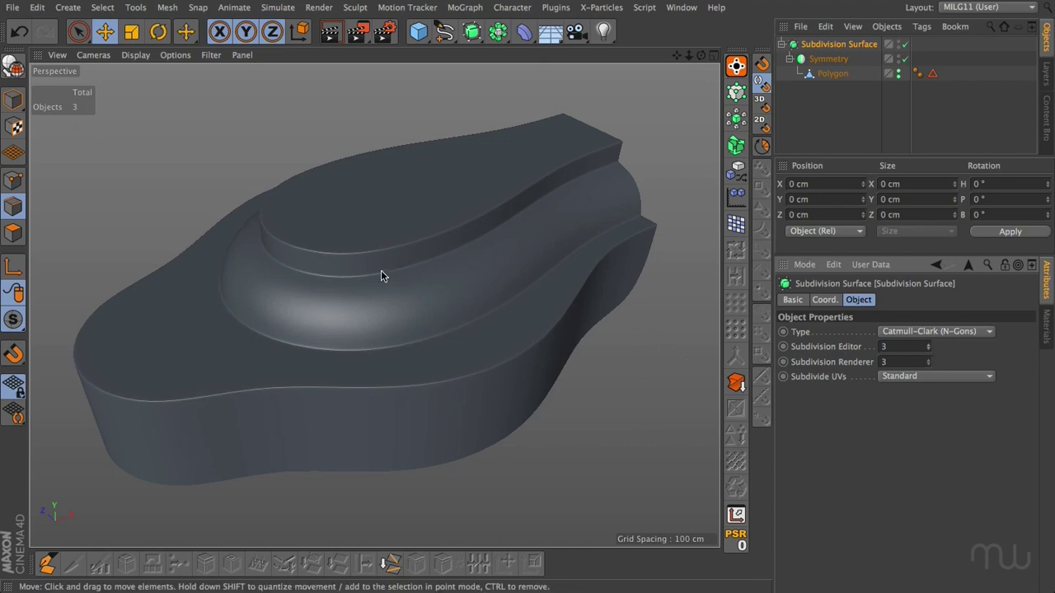
mouse_move(361, 264)
alt+mouse_down()
mouse_move(320, 348)
mouse_move(365, 275)
mouse_move(460, 231)
mouse_move(365, 245)
mouse_move(329, 284)
mouse_move(370, 235)
mouse_move(342, 273)
mouse_move(348, 256)
mouse_move(370, 260)
alt+mouse_up()
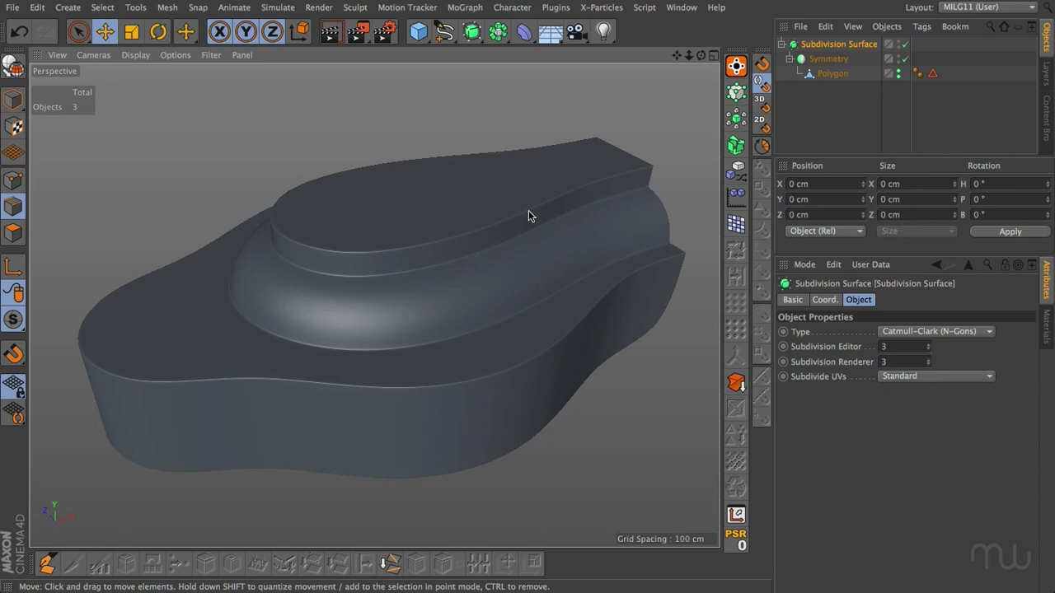